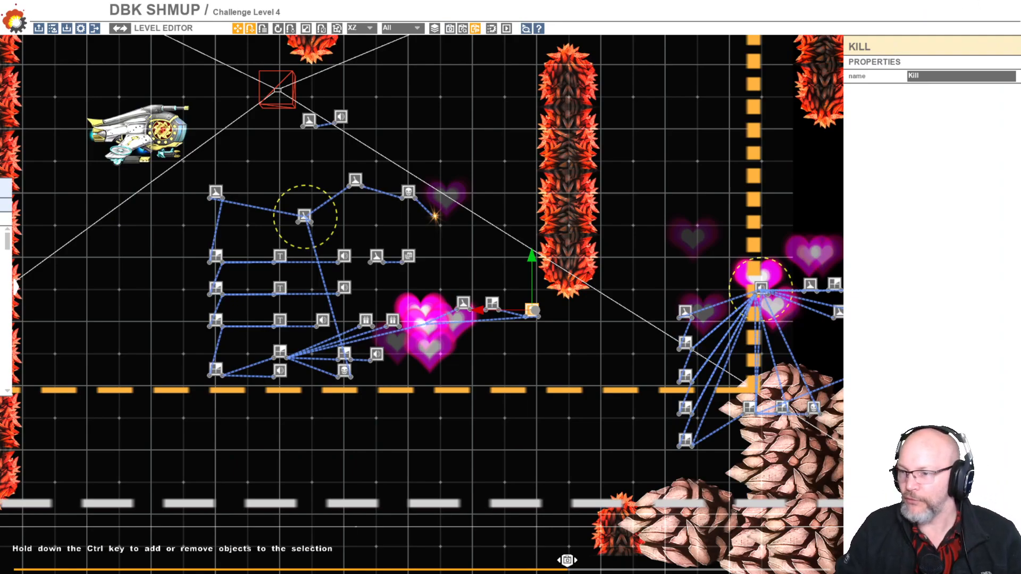
Deselect the Kill node and briefly playtest the level from the current camera start point.
{"action": "left_click", "coordinate": [693, 114]}
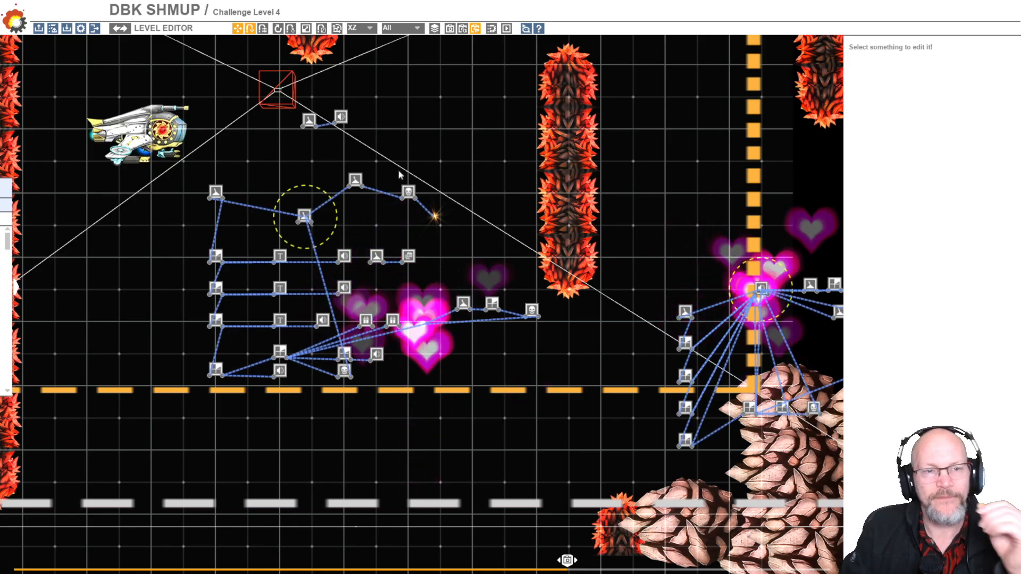
{"action": "key", "text": "space"}
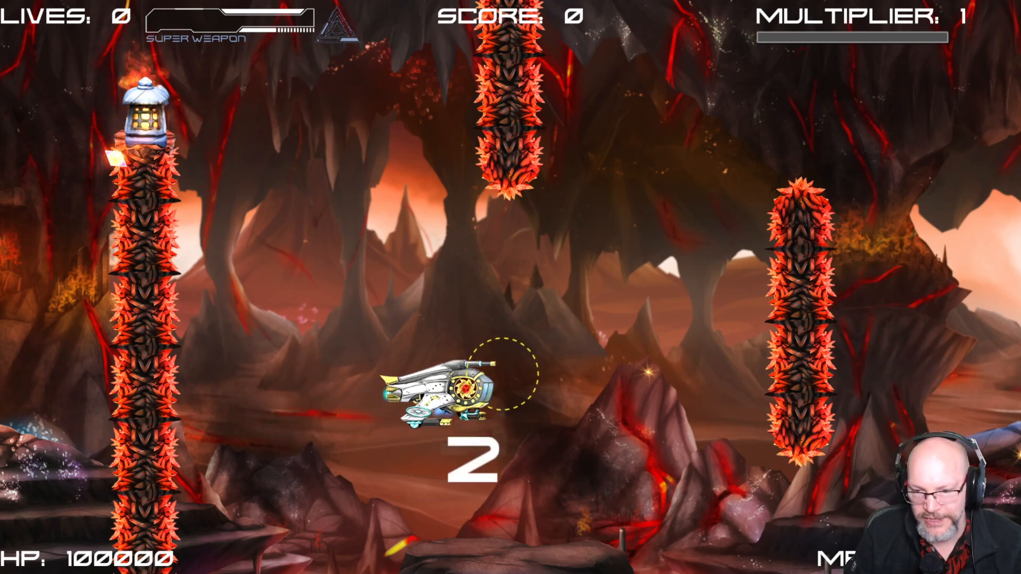
{"action": "key", "text": "Escape"}
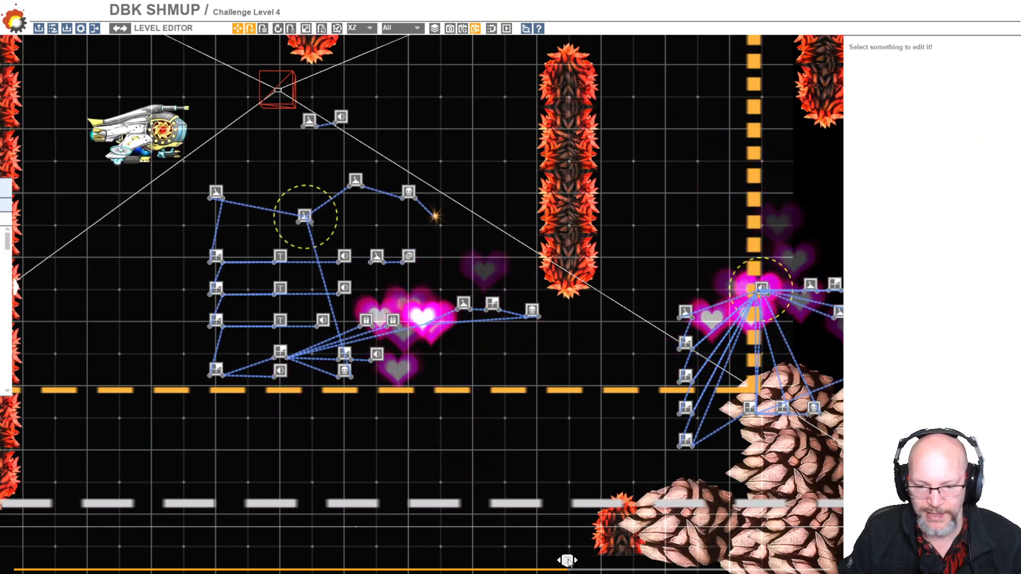
Advance the camera start point past the trigger group, launch a playtest and fly the ship into the dashed circle.
{"action": "left_click_drag", "start_coordinate": [568, 560], "coordinate": [588, 561]}
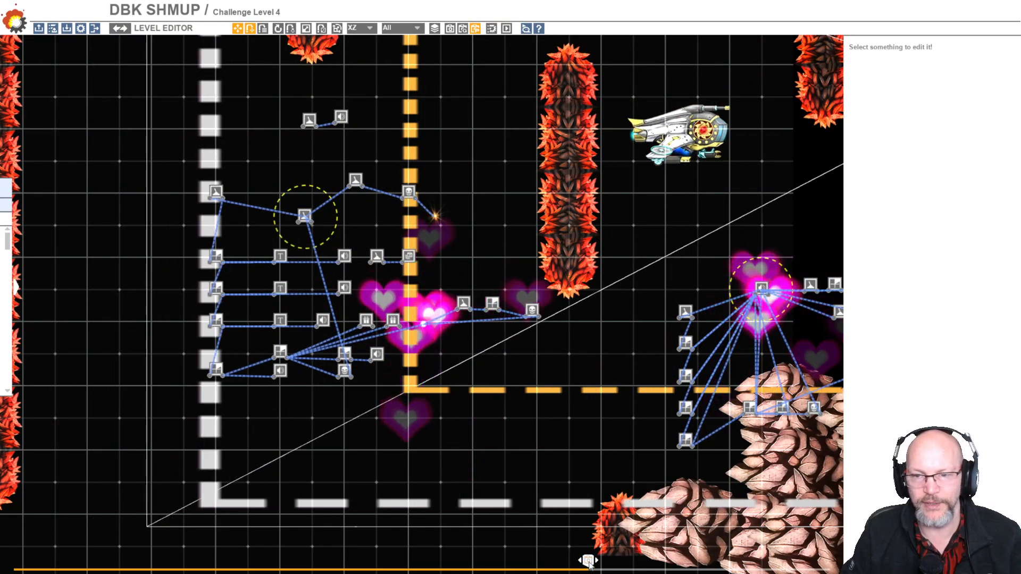
{"action": "key", "text": "space"}
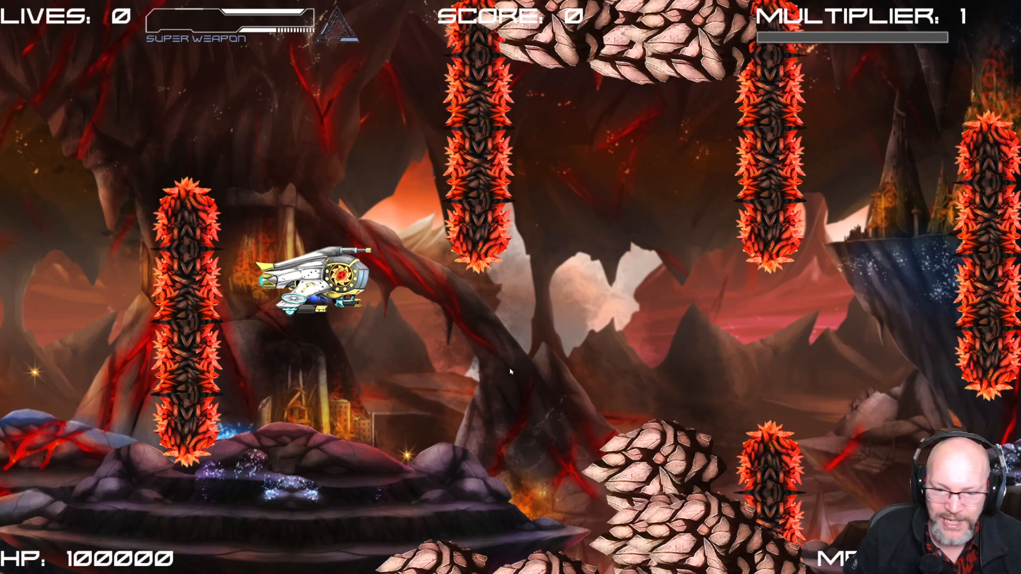
{"action": "key", "text": "Down"}
{"action": "key", "text": "Right"}
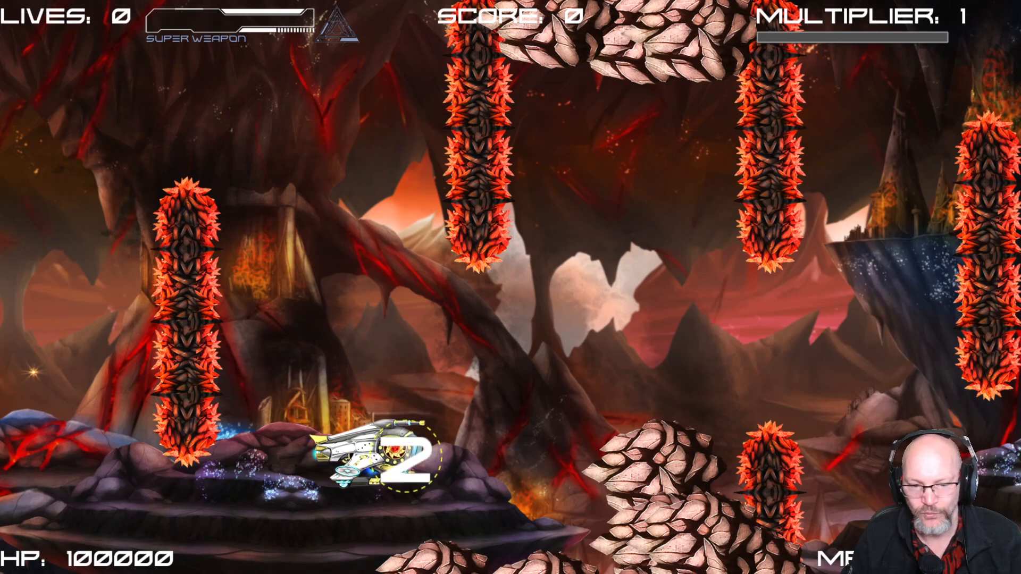
{"action": "key", "text": "Down"}
{"action": "key", "text": "Right"}
{"action": "key", "text": "Left"}
{"action": "key", "text": "Up"}
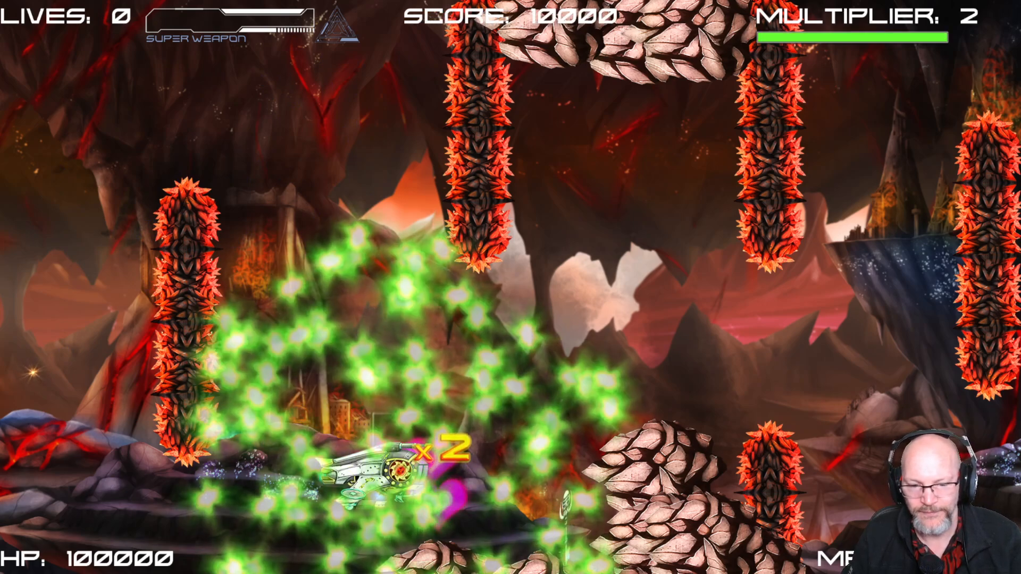
Fly the ship through the released pickups, collect the bonus ship and end the playtest.
{"action": "key", "text": "Left"}
{"action": "key", "text": "Up"}
{"action": "key", "text": "Down"}
{"action": "key", "text": "Right"}
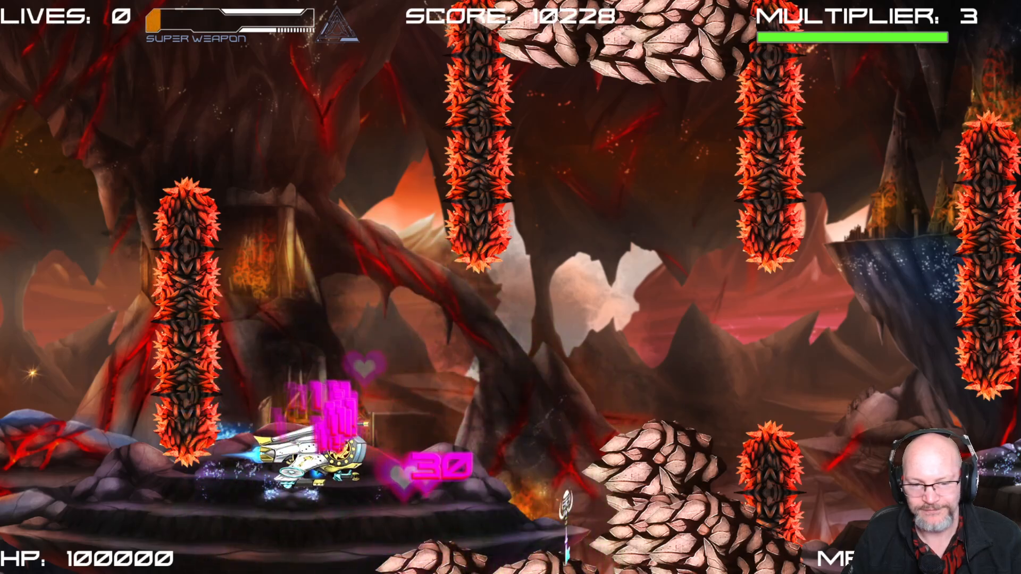
{"action": "key", "text": "Right"}
{"action": "key", "text": "Down"}
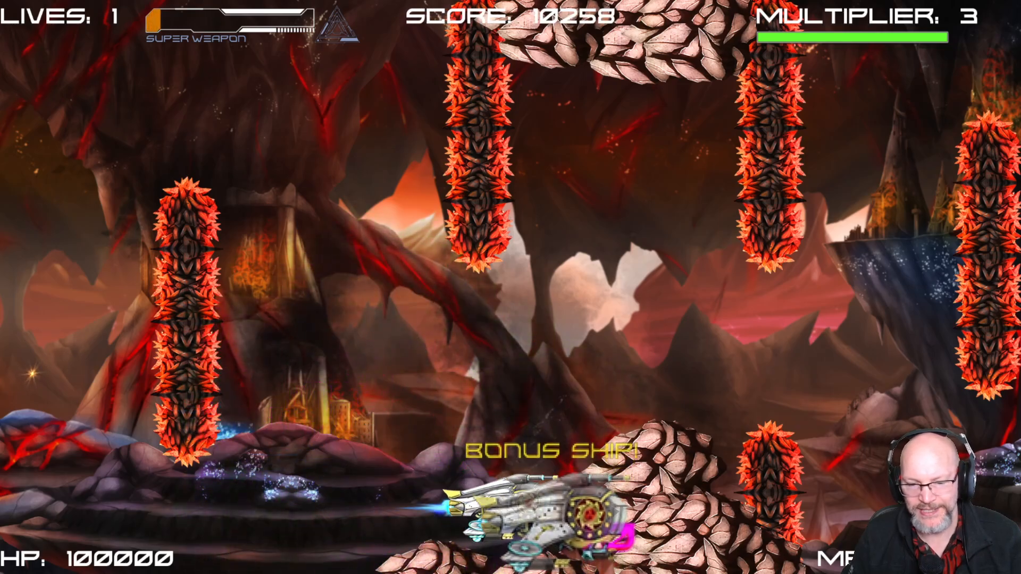
{"action": "key", "text": "Left"}
{"action": "key", "text": "Up"}
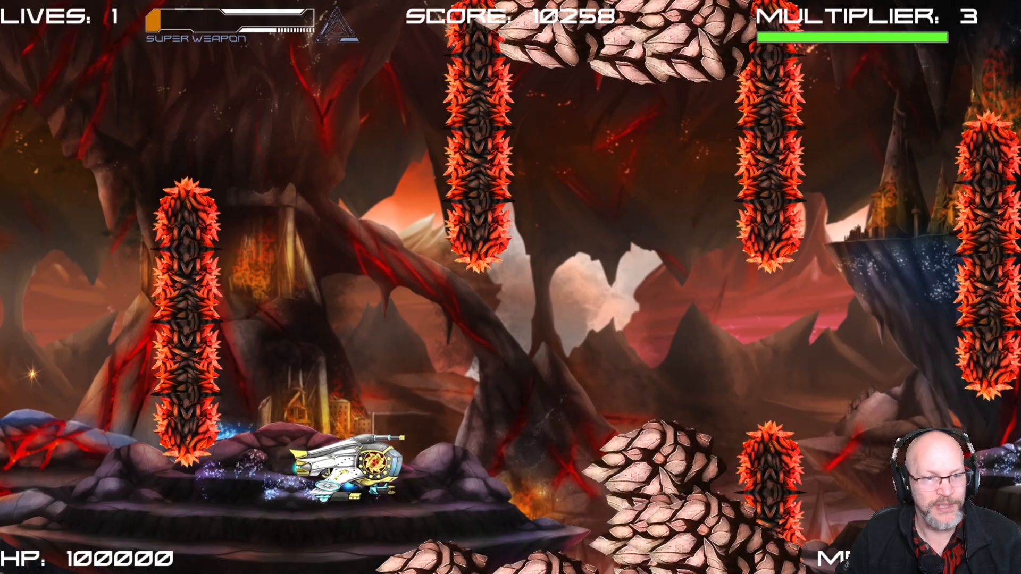
{"action": "key", "text": "Escape"}
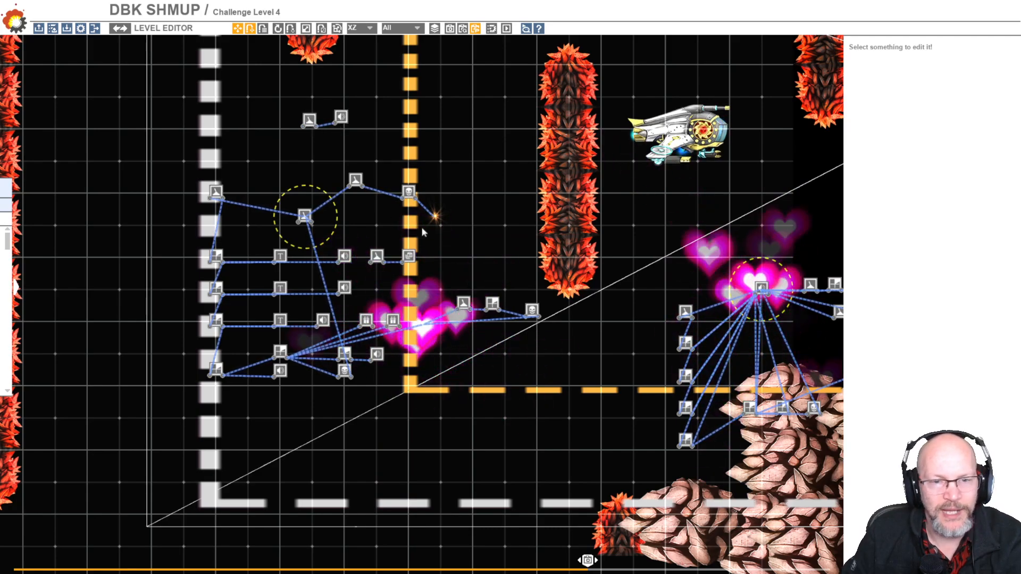
Make the trigger below the dashed circle activate when the player goes in the zone, and playtest the level.
{"action": "left_click", "coordinate": [376, 257]}
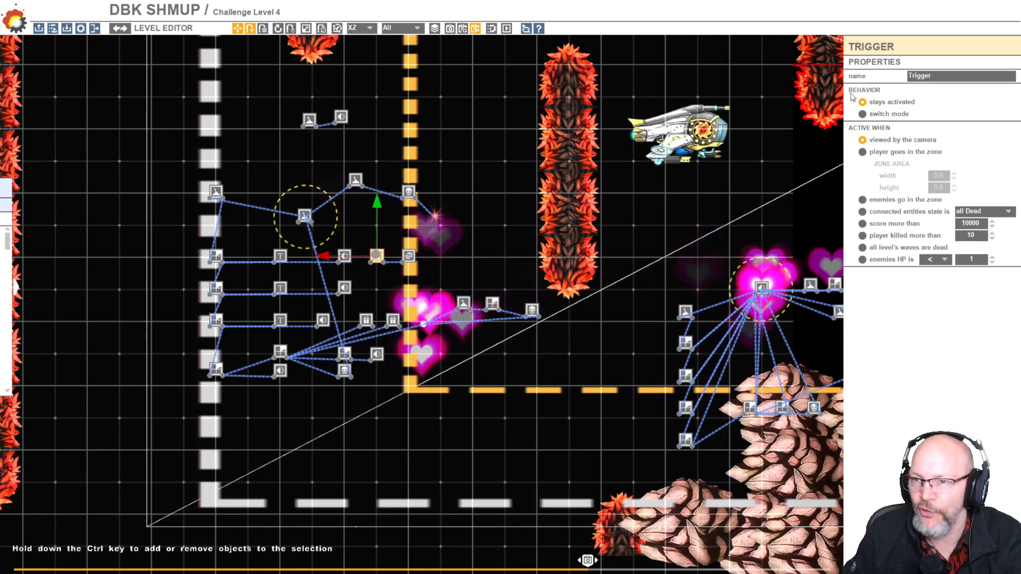
{"action": "left_click", "coordinate": [863, 153]}
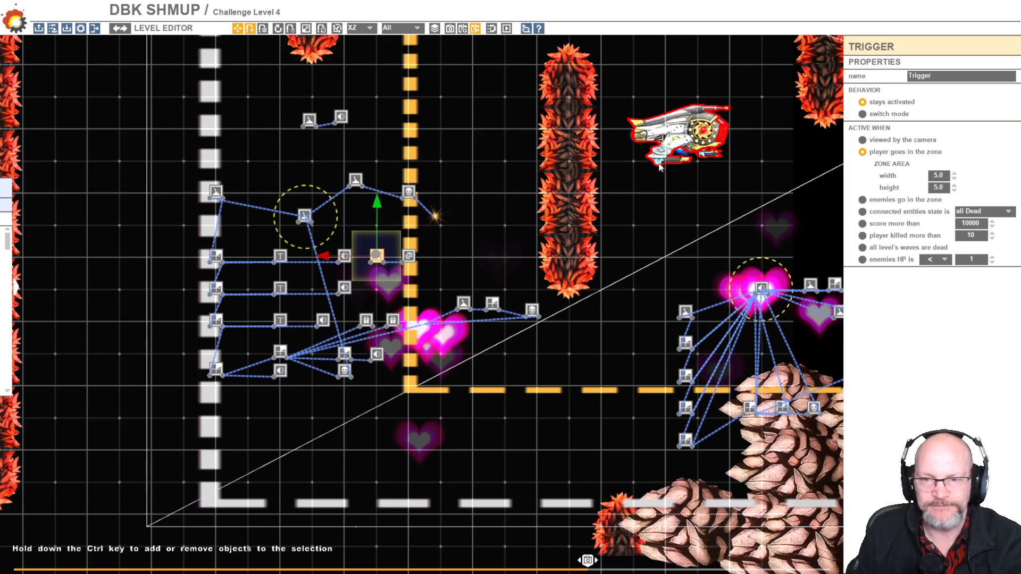
{"action": "key", "text": "space"}
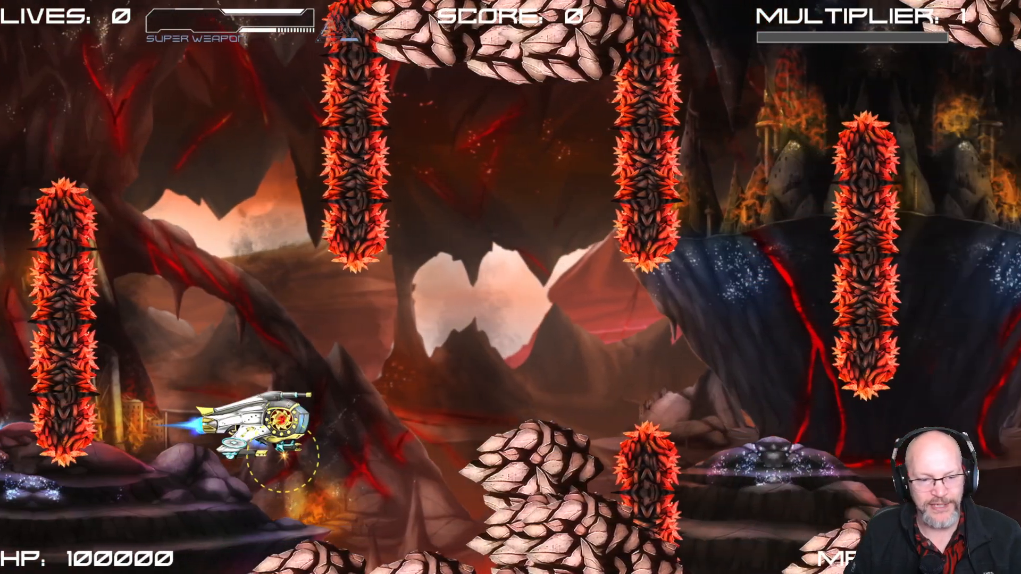
{"action": "key", "text": "Down"}
{"action": "key", "text": "Left"}
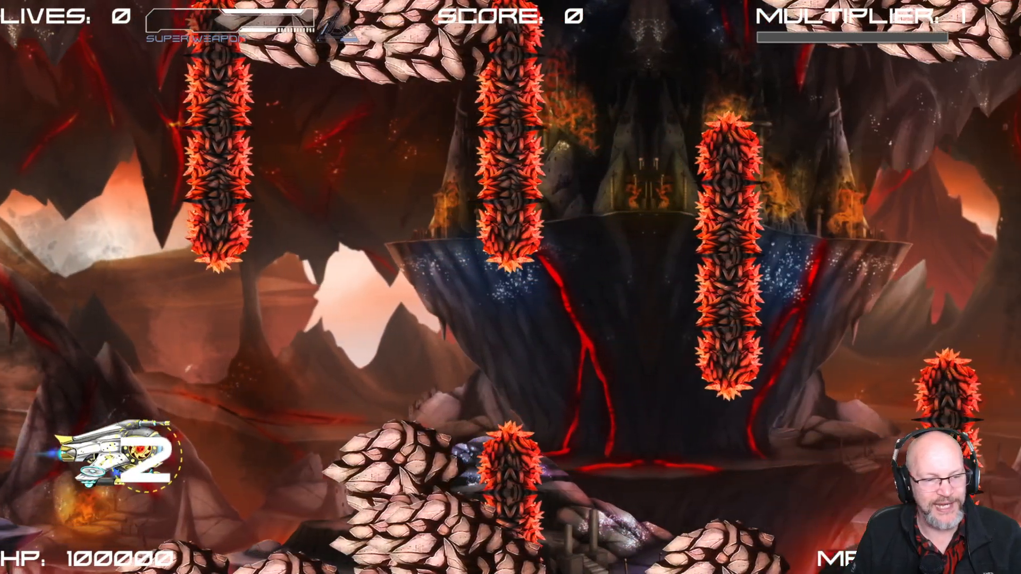
{"action": "key", "text": "Left"}
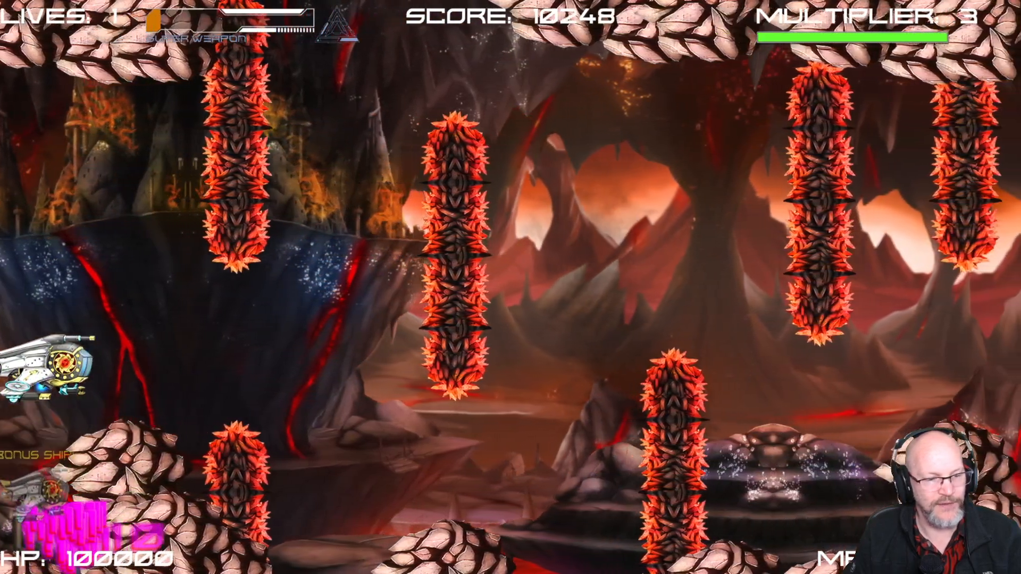
{"action": "key", "text": "Right"}
{"action": "key", "text": "Escape"}
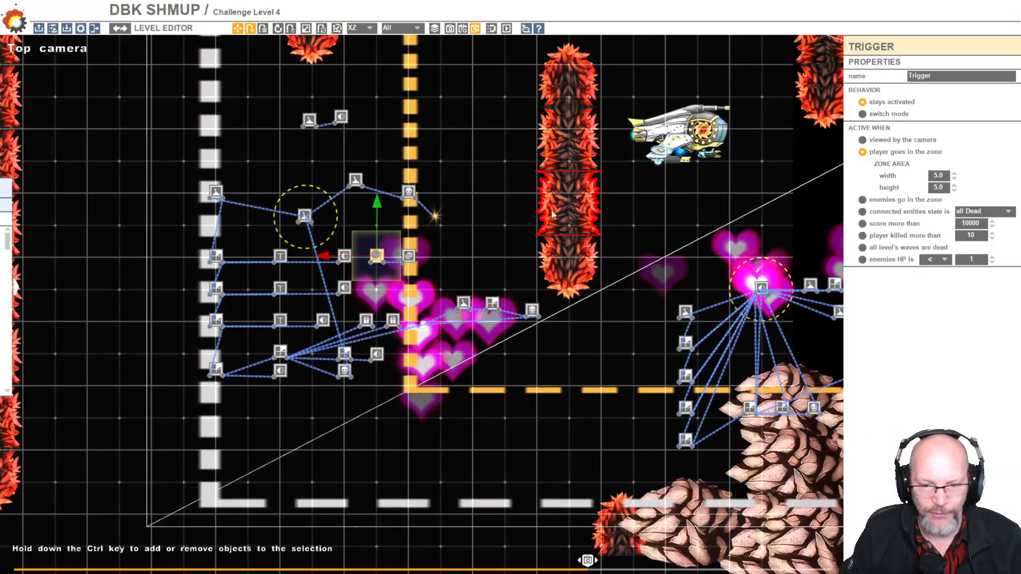
Shift the camera start point slightly back and playtest, flying the ship down into the dashed circle.
{"action": "left_click_drag", "start_coordinate": [587, 560], "coordinate": [578, 560]}
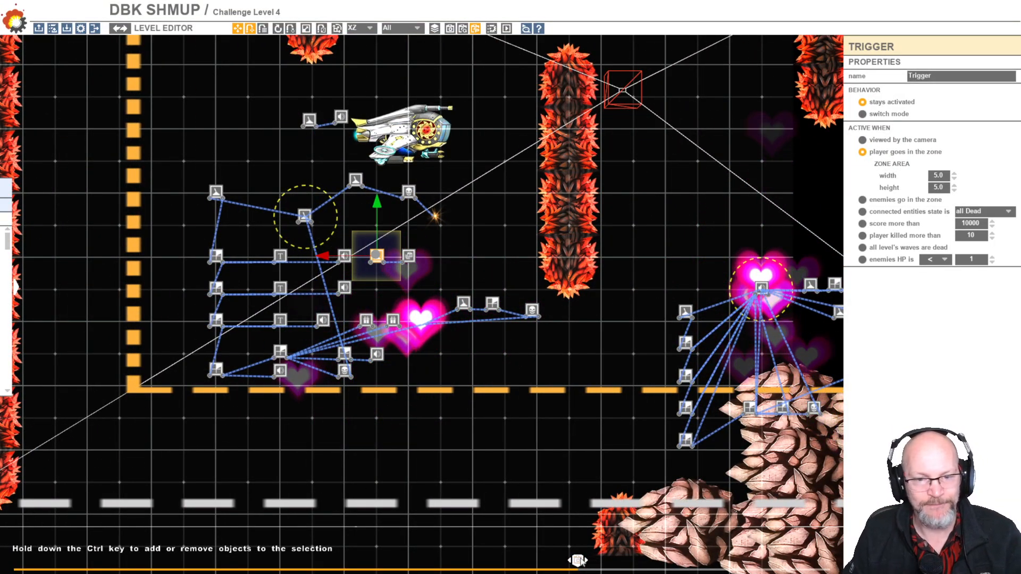
{"action": "key", "text": "space"}
{"action": "key", "text": "Down"}
{"action": "key", "text": "Right"}
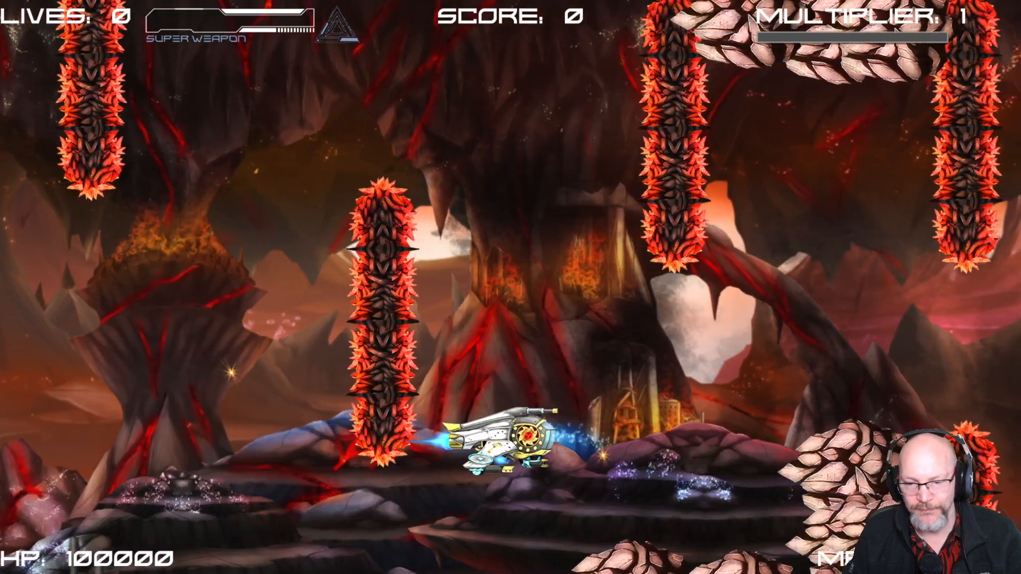
{"action": "key", "text": "Down"}
{"action": "key", "text": "Up"}
{"action": "key", "text": "Left"}
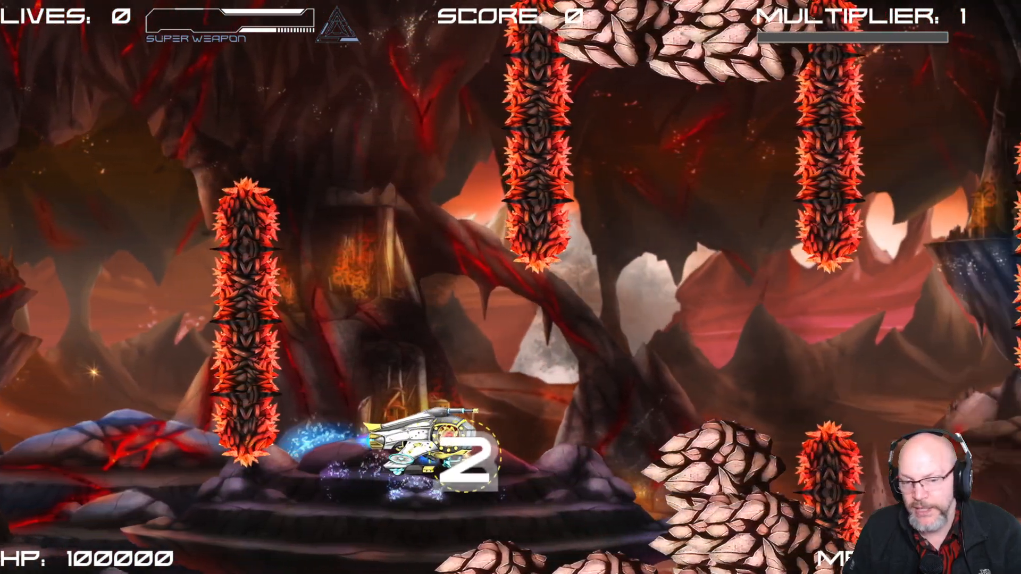
Keep the ship inside the moving dashed circle until the pickups are released, collect some and end the playtest.
{"action": "key", "text": "Down"}
{"action": "key", "text": "Left"}
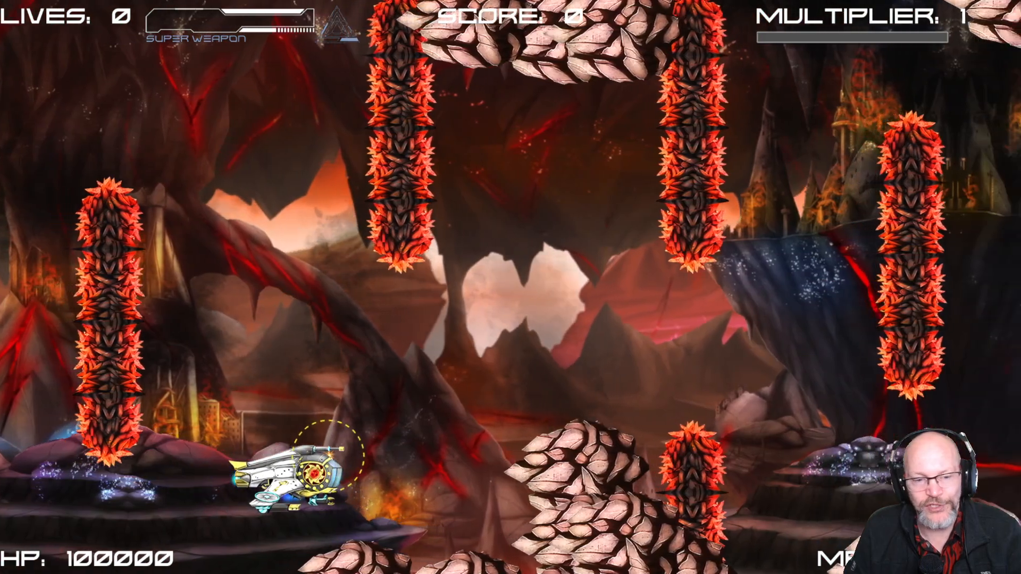
{"action": "key", "text": "Up"}
{"action": "key", "text": "Left"}
{"action": "key", "text": "Down"}
{"action": "key", "text": "Right"}
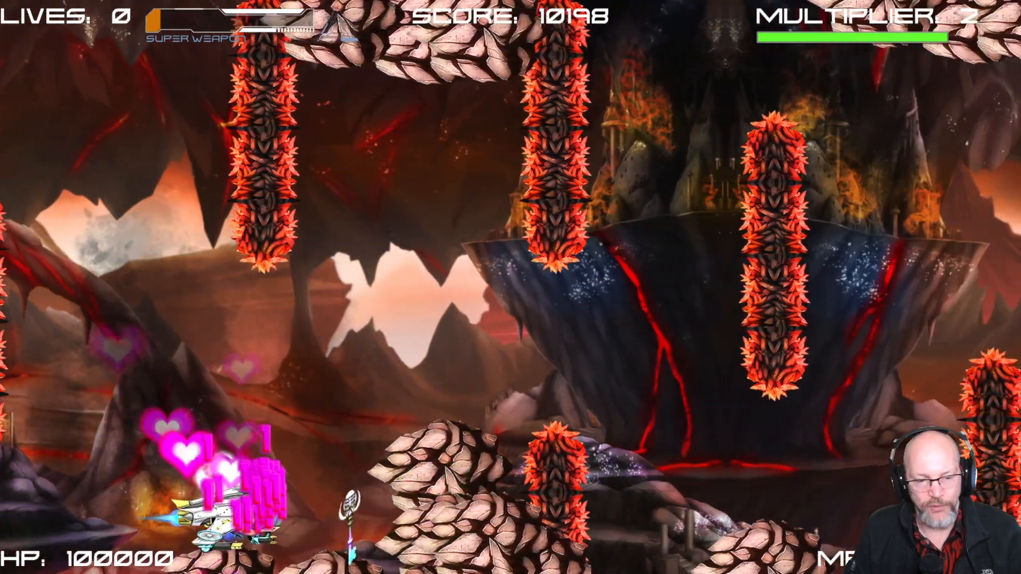
{"action": "key", "text": "Right"}
{"action": "key", "text": "Escape"}
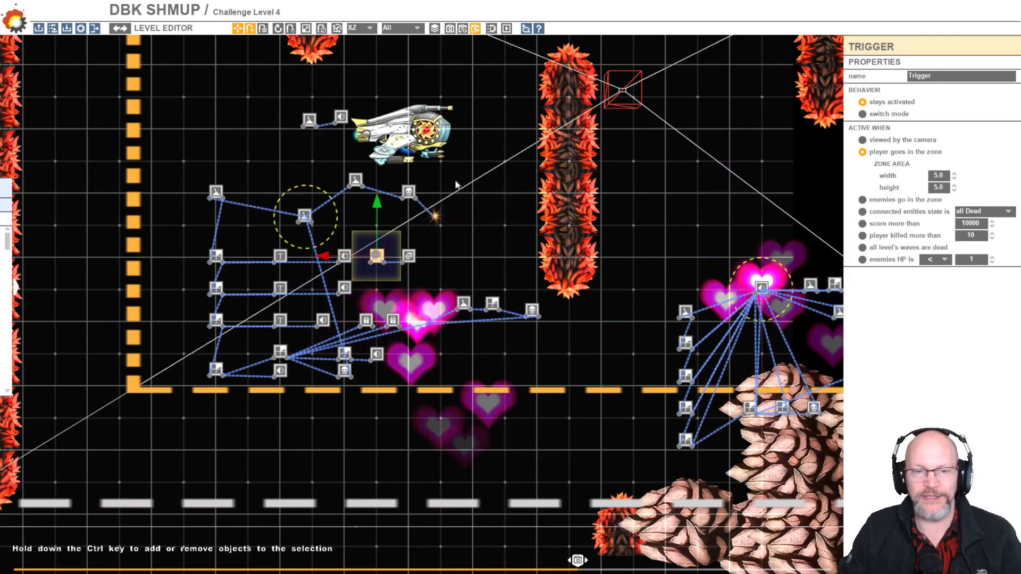
Deselect the trigger and move the camera start point back so the ship starts before the trigger group.
{"action": "left_click", "coordinate": [488, 220]}
{"action": "middle_click_drag", "start_coordinate": [216, 146], "coordinate": [285, 167]}
{"action": "scroll", "coordinate": [355, 171], "scroll_direction": "up", "scroll_amount": 2}
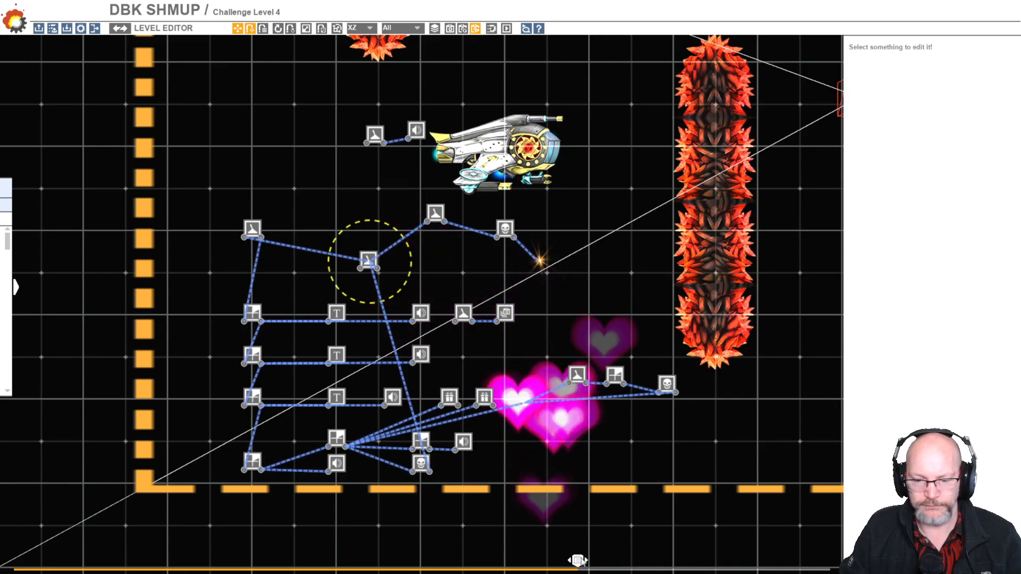
{"action": "mouse_move", "coordinate": [577, 560]}
{"action": "left_mouse_down"}
{"action": "mouse_move", "coordinate": [548, 558]}
{"action": "mouse_move", "coordinate": [568, 564]}
{"action": "left_mouse_up"}
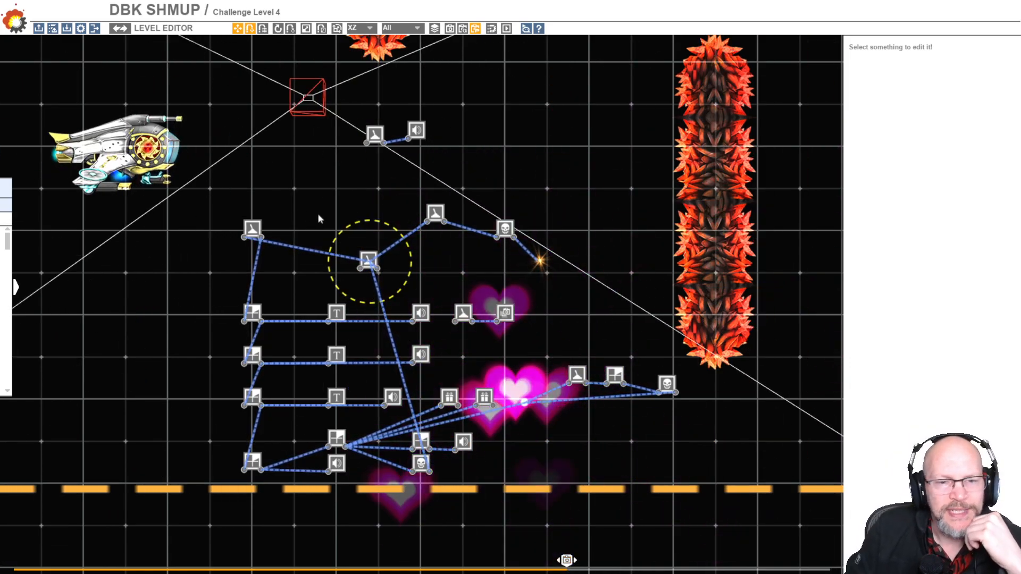
Examine the trigger in the dashed circle and the general settings of the SecretSparkle enemy.
{"action": "left_click", "coordinate": [369, 256]}
{"action": "left_click", "coordinate": [438, 260]}
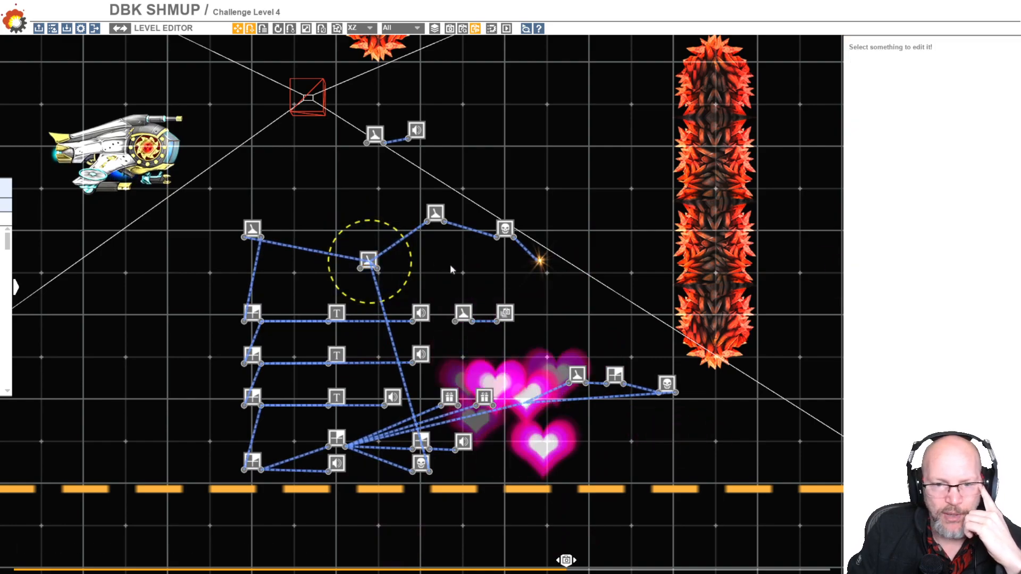
{"action": "left_click", "coordinate": [549, 260]}
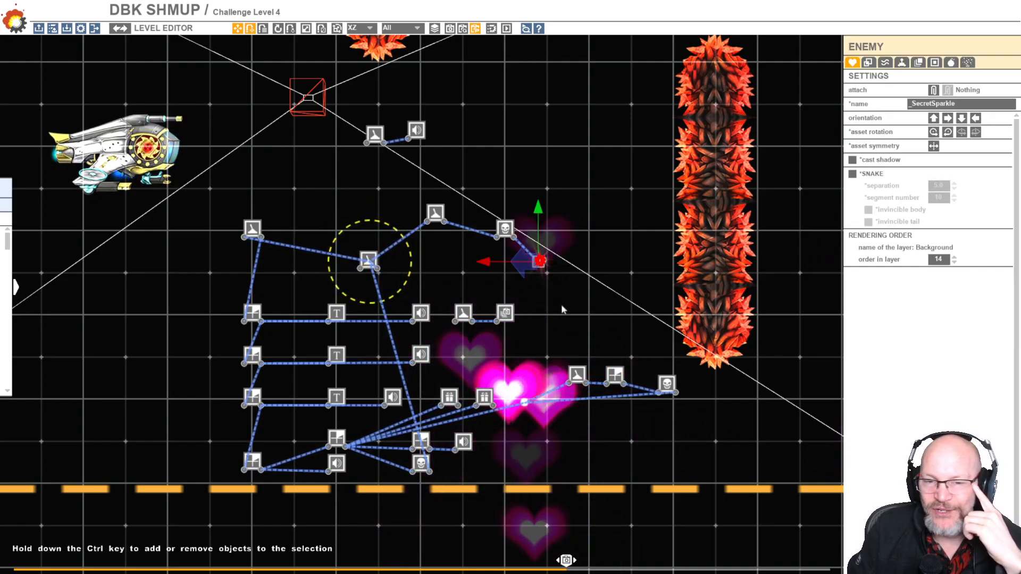
{"action": "left_click", "coordinate": [595, 231]}
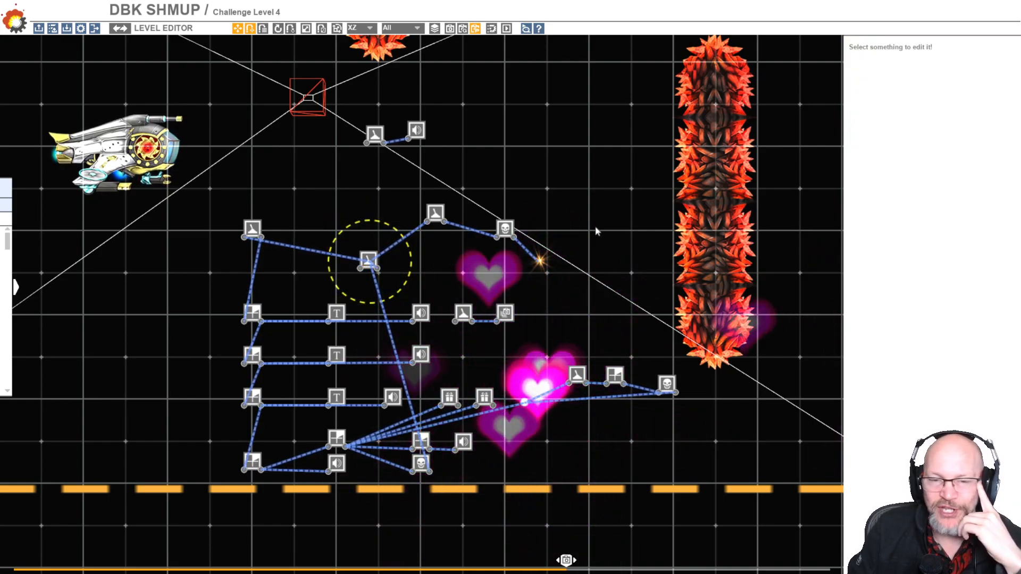
Move the SecretSparkle enemy onto the dashed circle's trigger and back out beside the upper Kill node.
{"action": "left_click", "coordinate": [541, 261]}
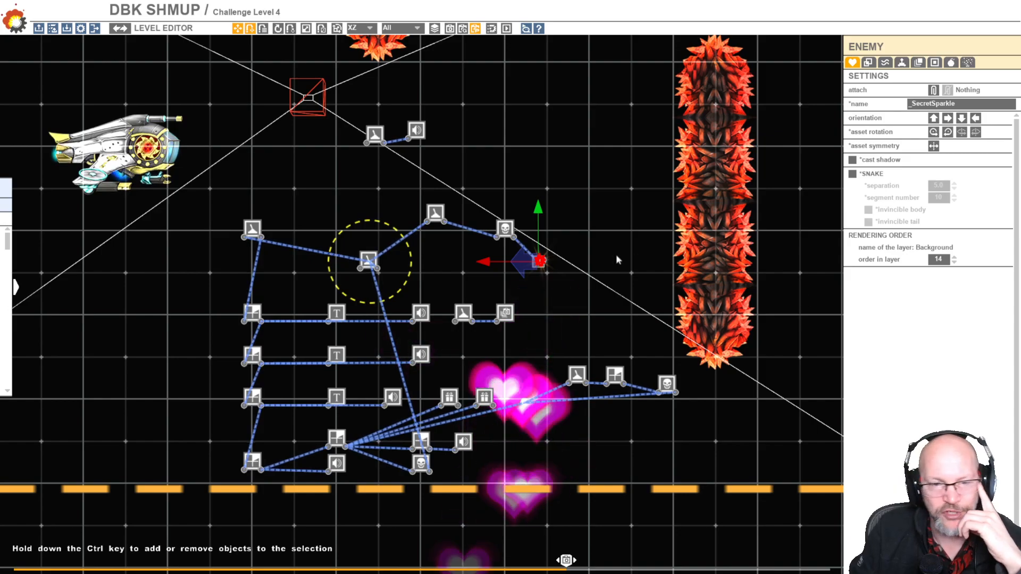
{"action": "left_click", "coordinate": [584, 228]}
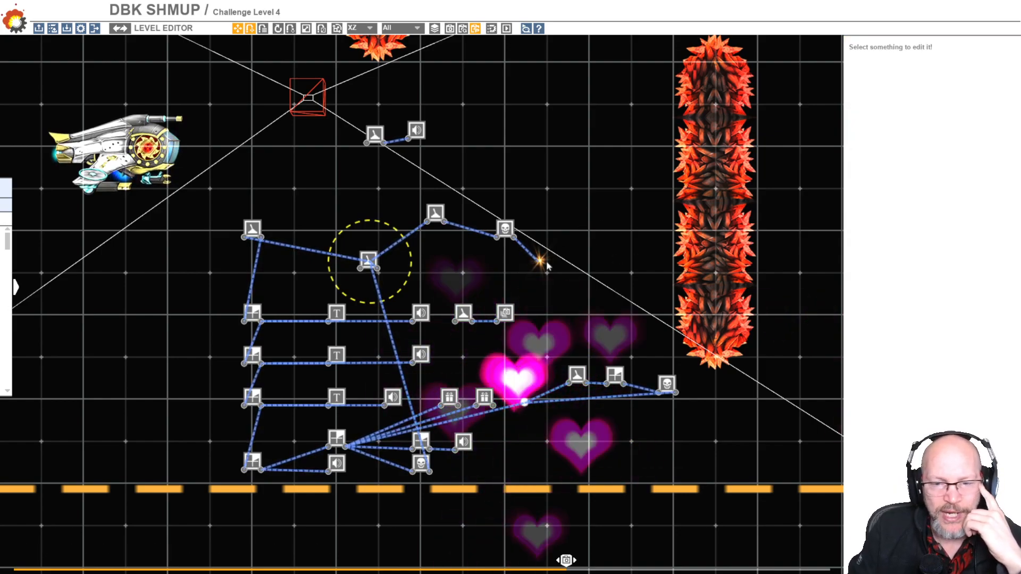
{"action": "left_click", "coordinate": [541, 261]}
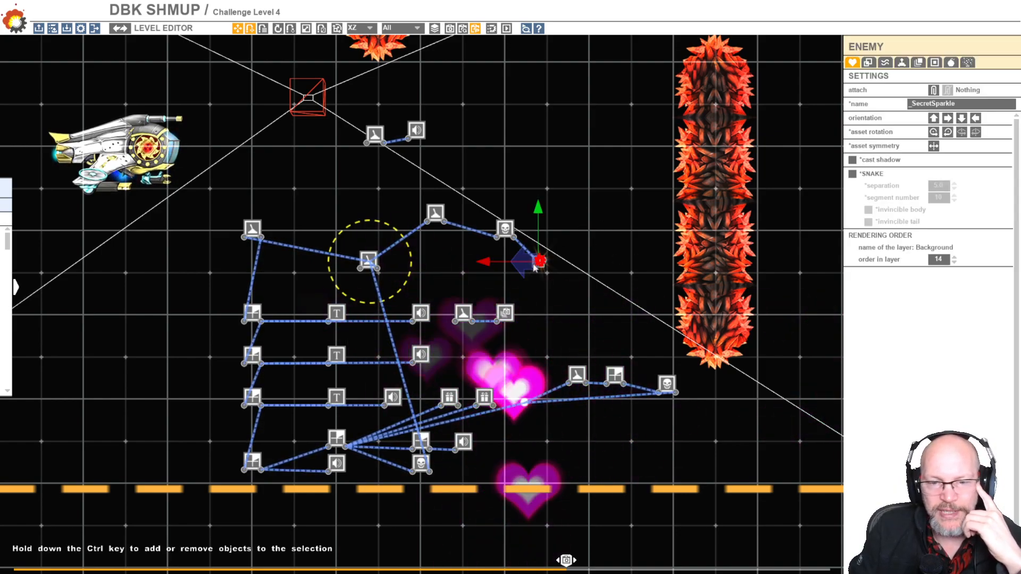
{"action": "left_click_drag", "start_coordinate": [530, 268], "coordinate": [358, 269]}
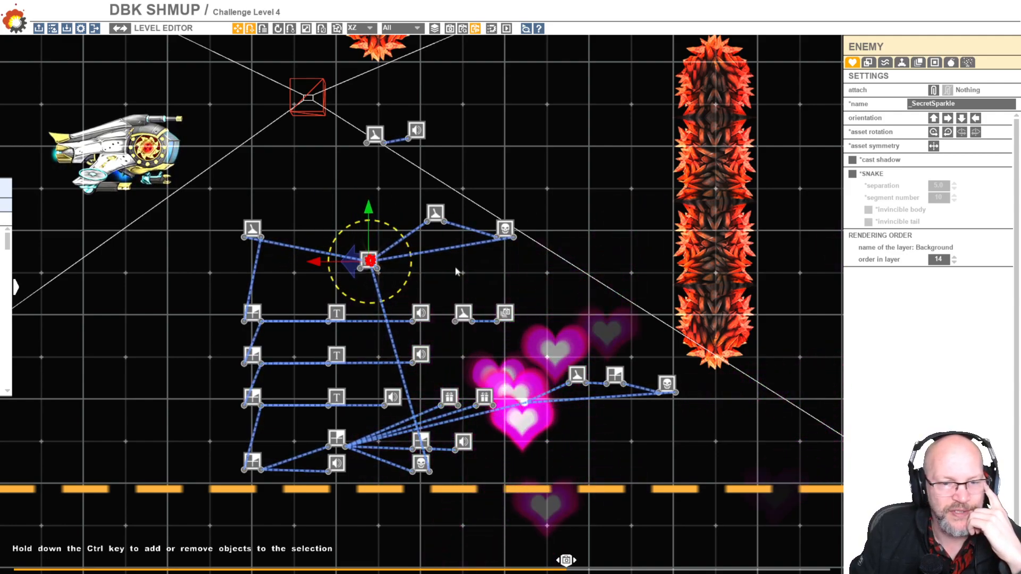
{"action": "left_click_drag", "start_coordinate": [369, 261], "coordinate": [555, 240]}
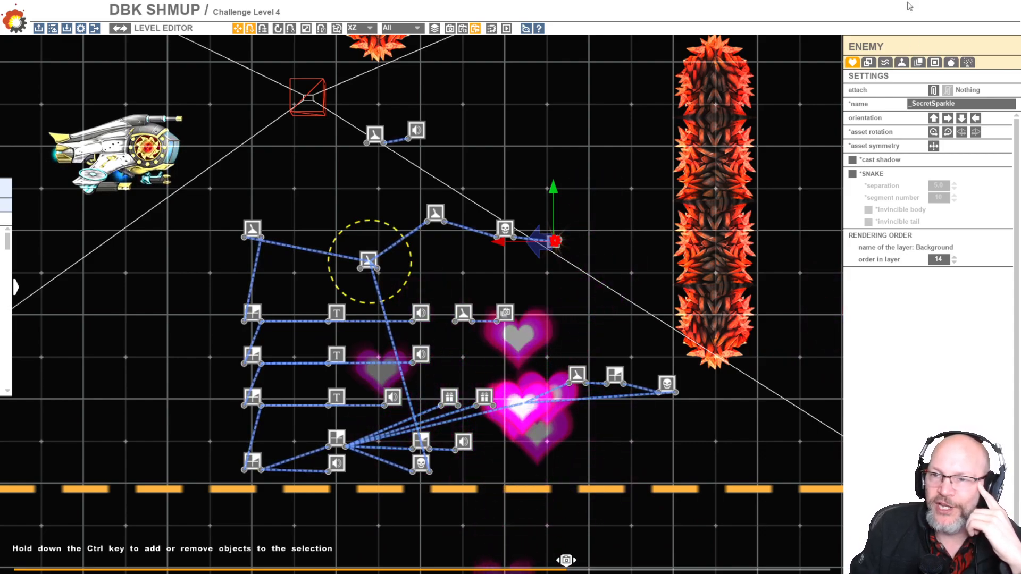
Examine the SecretSparkle enemy's collision, wave, gameplay, waypoint and animation settings, plus the properties of the trigger linked to the upper Kill node.
{"action": "left_click", "coordinate": [869, 63]}
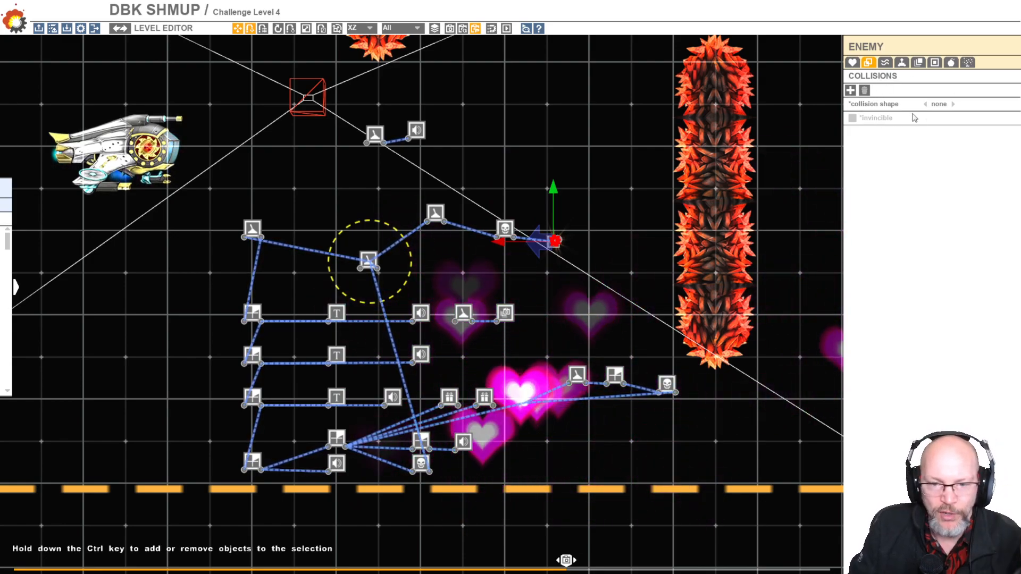
{"action": "left_click", "coordinate": [885, 63]}
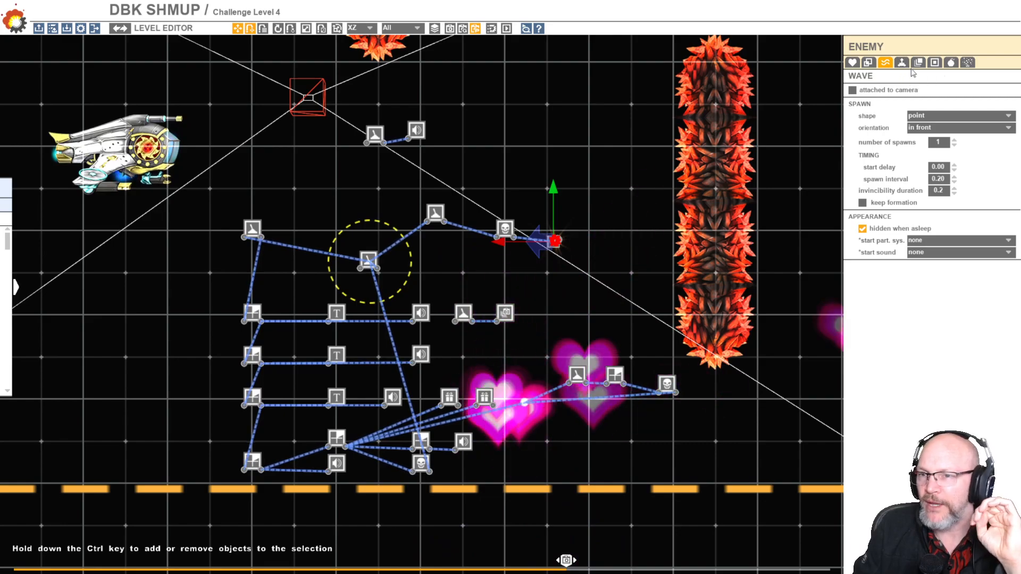
{"action": "left_click", "coordinate": [902, 63]}
{"action": "left_click", "coordinate": [969, 90]}
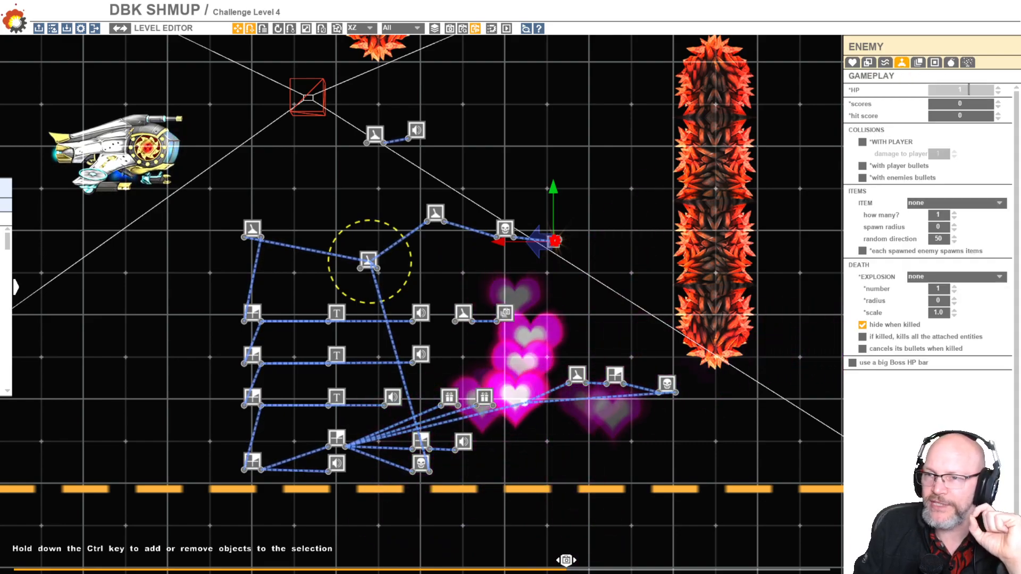
{"action": "key", "text": "Return"}
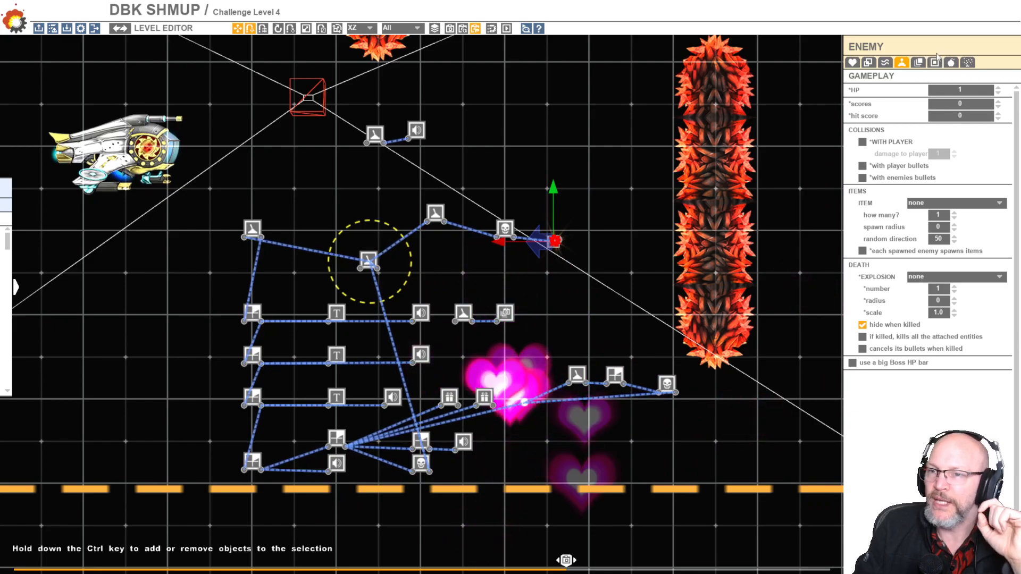
{"action": "left_click", "coordinate": [968, 63]}
{"action": "left_click", "coordinate": [950, 63]}
{"action": "left_click", "coordinate": [935, 63]}
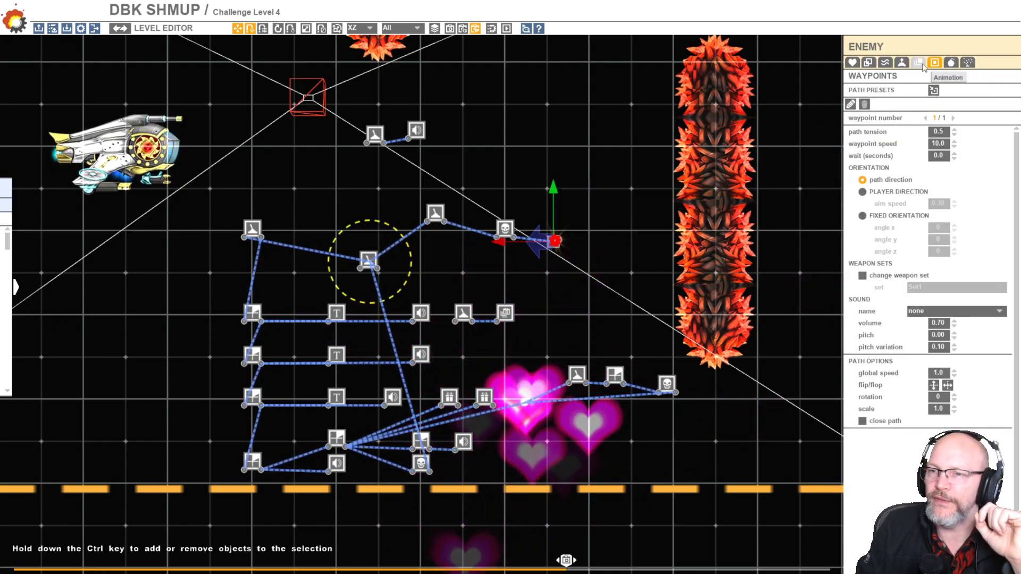
{"action": "left_click", "coordinate": [919, 63]}
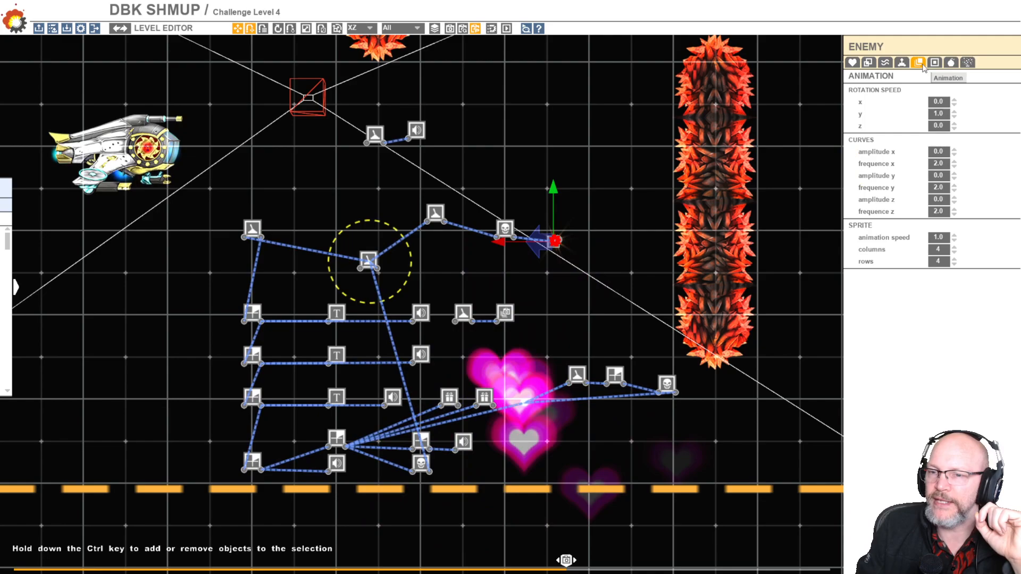
{"action": "left_click", "coordinate": [902, 63]}
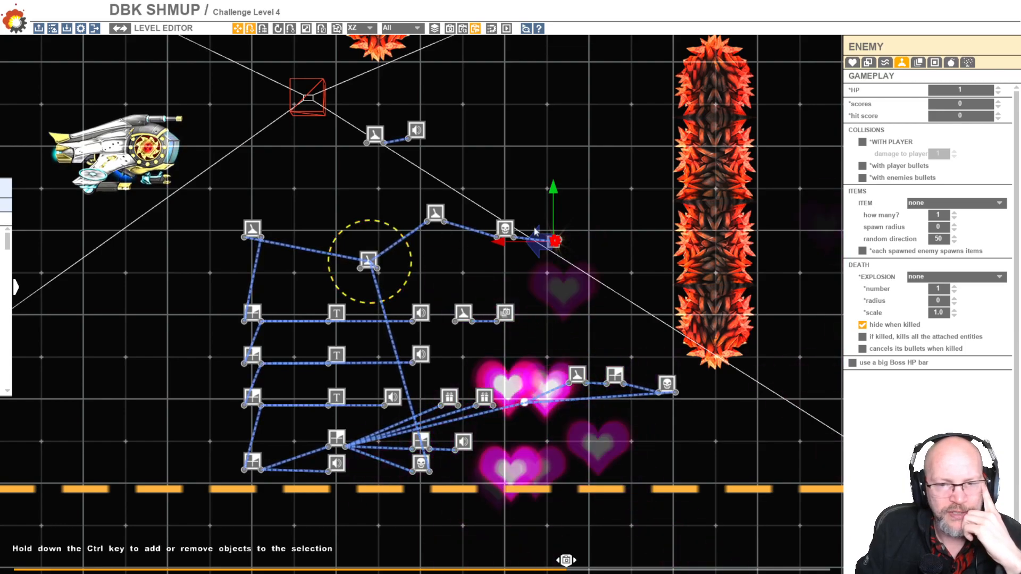
{"action": "left_click", "coordinate": [432, 214]}
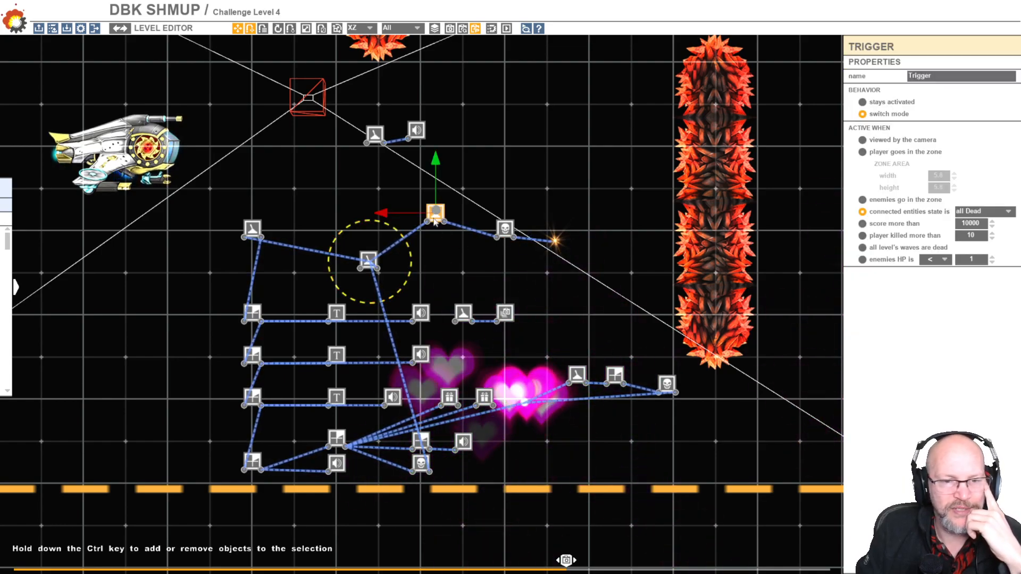
Move the player-zone trigger out of the dashed circle and back onto the circle's centre.
{"action": "left_click", "coordinate": [365, 258]}
{"action": "left_click_drag", "start_coordinate": [365, 258], "coordinate": [287, 162]}
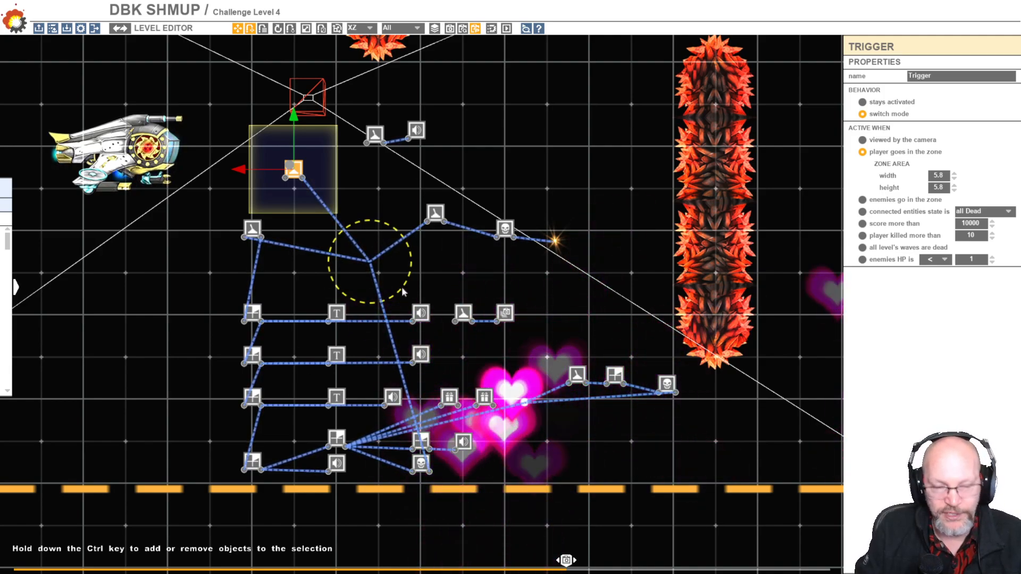
{"action": "left_click_drag", "start_coordinate": [301, 176], "coordinate": [375, 263]}
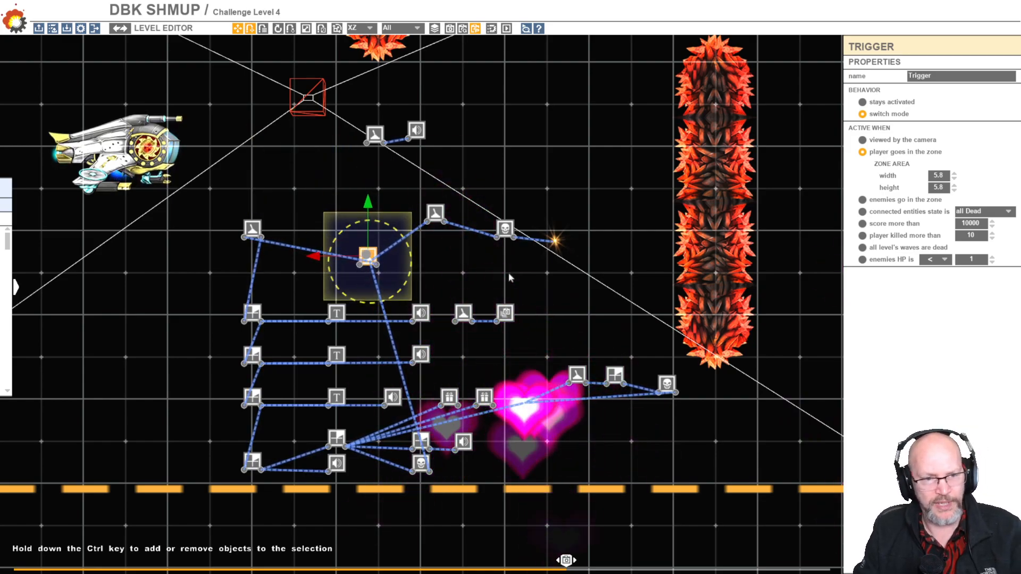
Playtest the ship flying into the dashed circle and check the game camera view before ending the test.
{"action": "key", "text": "space"}
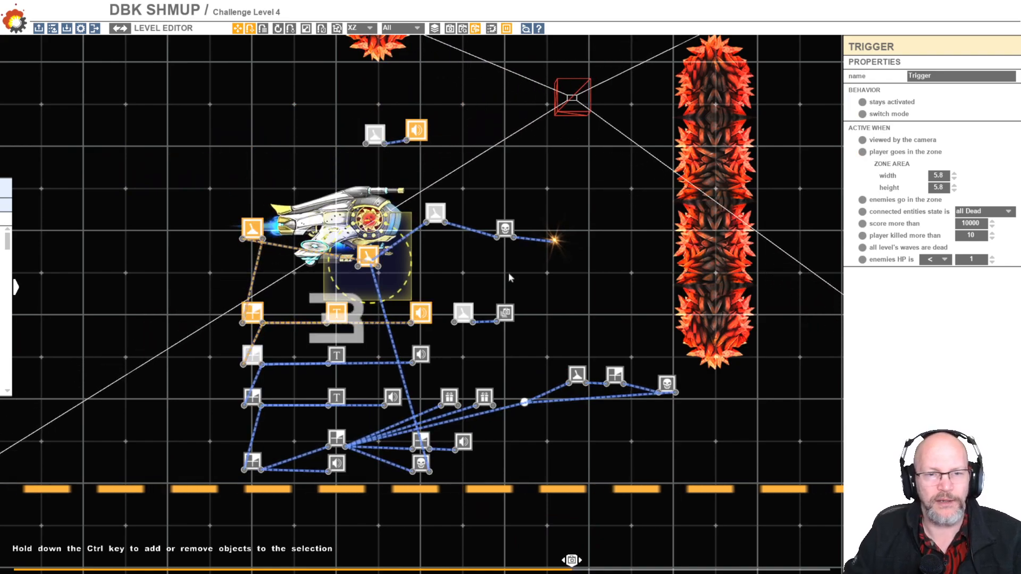
{"action": "key", "text": "Tab"}
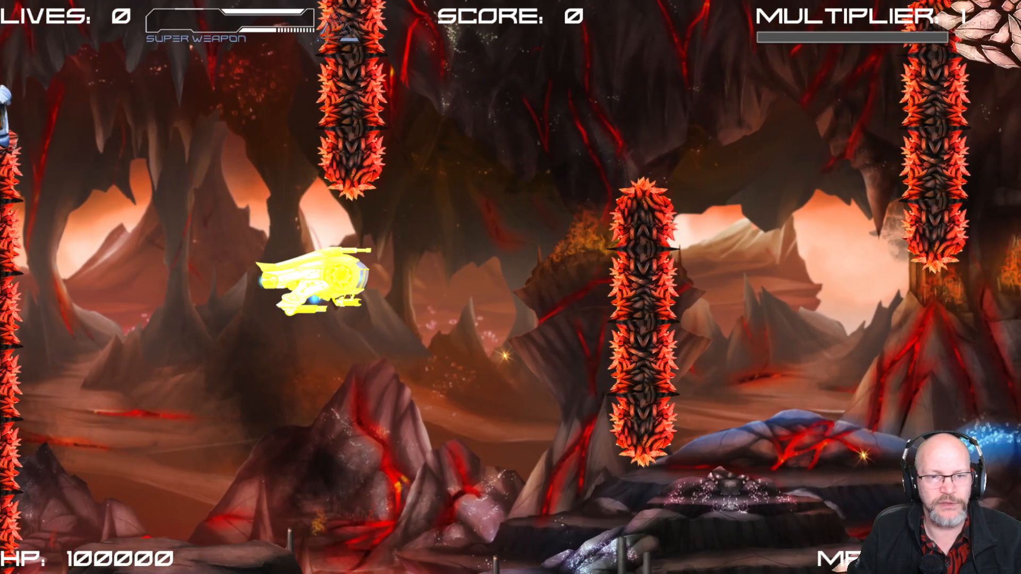
{"action": "key", "text": "Tab"}
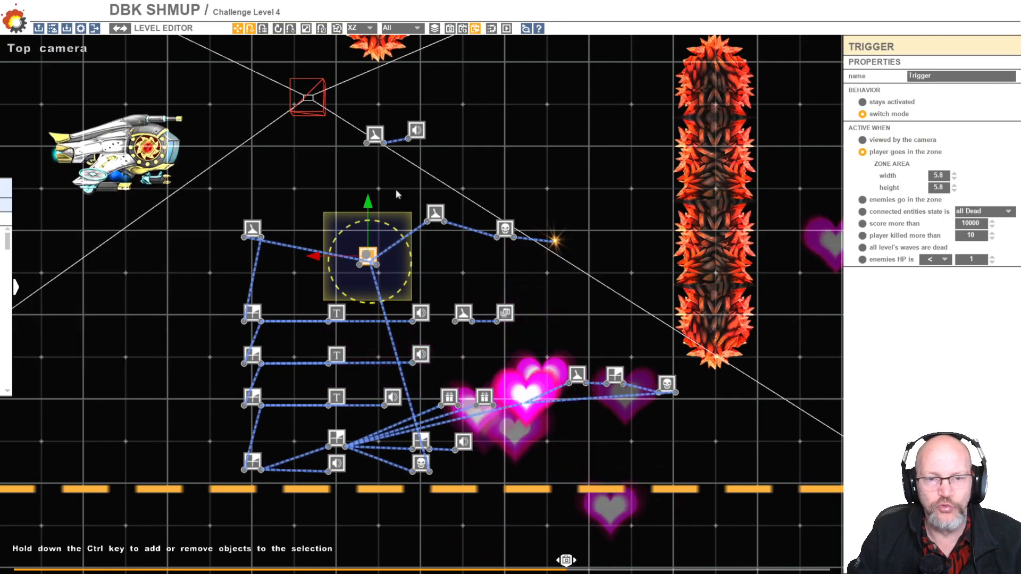
Set the trigger linked to the Camera effects node to be active when viewed by the camera, and deselect it.
{"action": "middle_click_drag", "start_coordinate": [533, 189], "coordinate": [468, 202]}
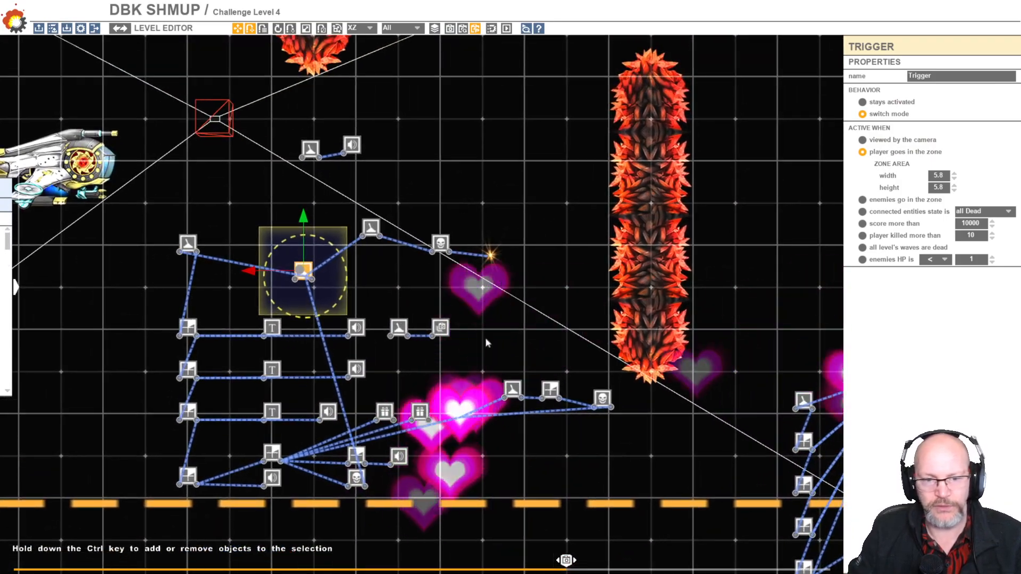
{"action": "left_click", "coordinate": [440, 327]}
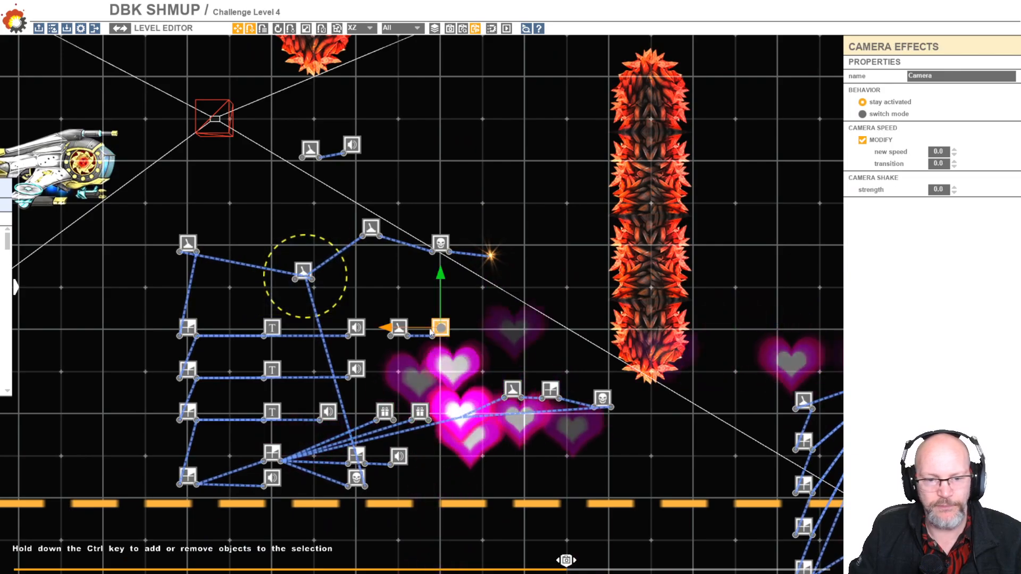
{"action": "left_click", "coordinate": [399, 326]}
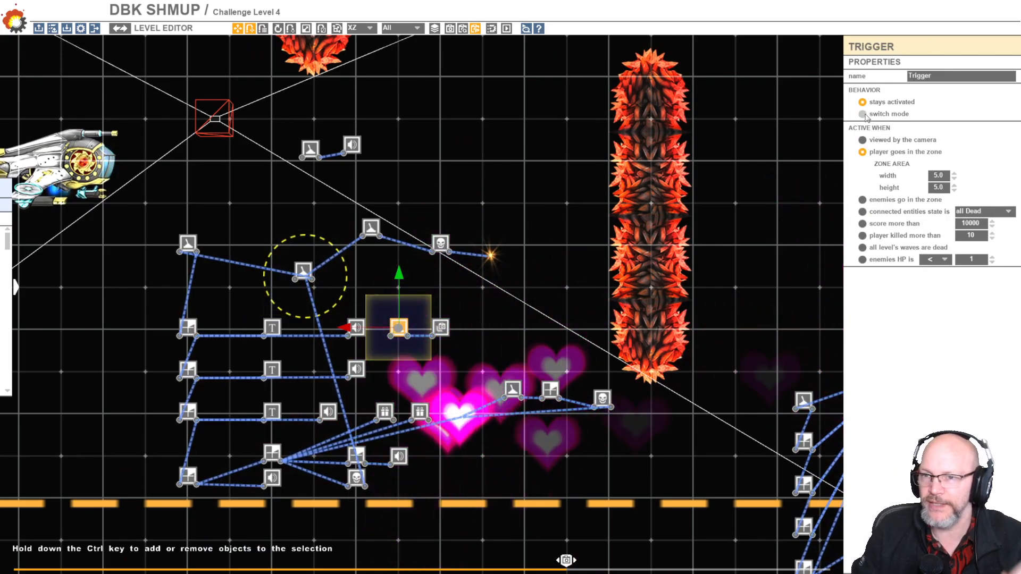
{"action": "left_click", "coordinate": [863, 140]}
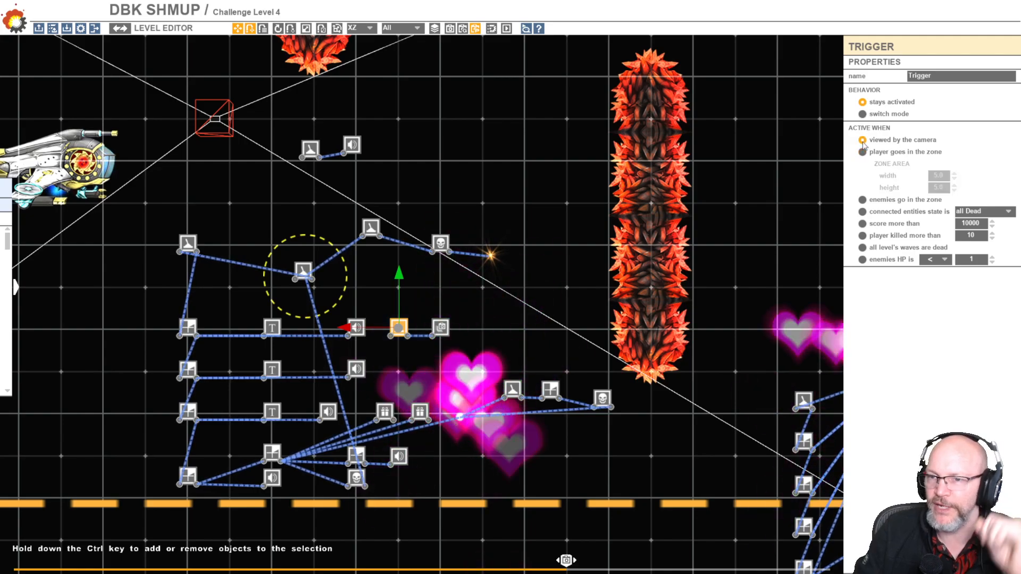
{"action": "left_click", "coordinate": [520, 156]}
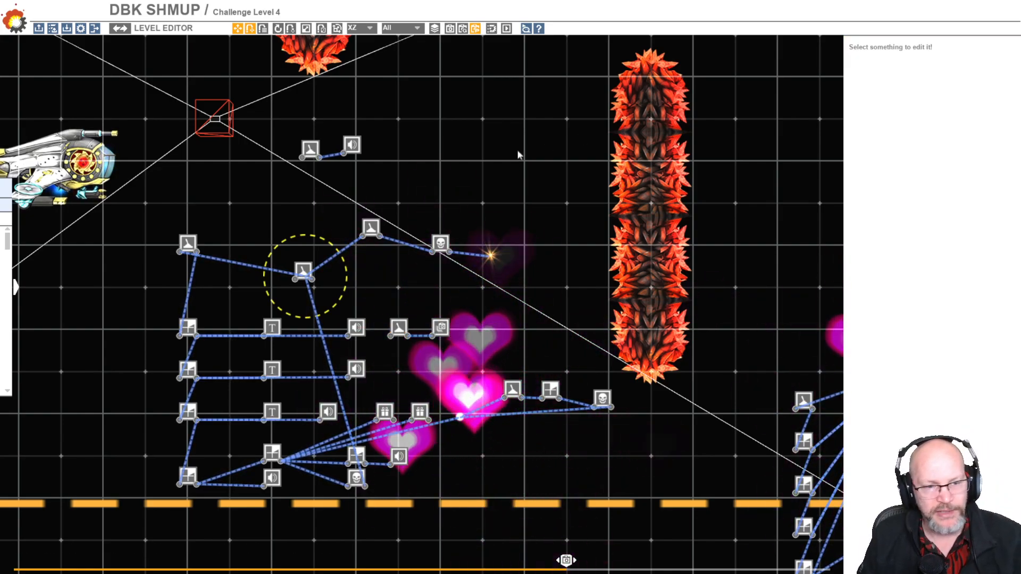
Playtest the secret area with the Camera effects node's trigger activated by the camera view, and return to the top camera.
{"action": "key", "text": "space"}
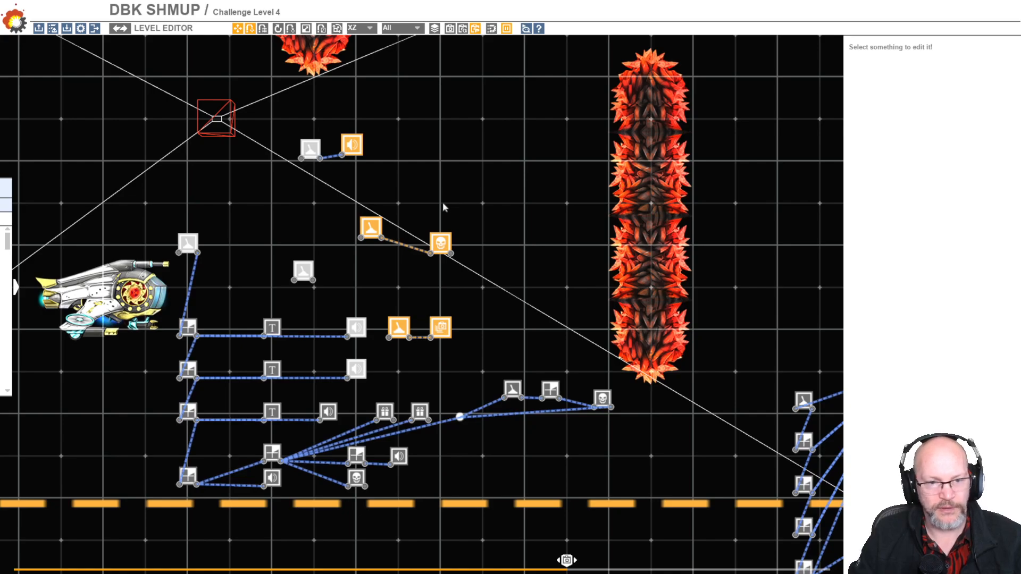
{"action": "key", "text": "Tab"}
{"action": "key", "text": "Tab"}
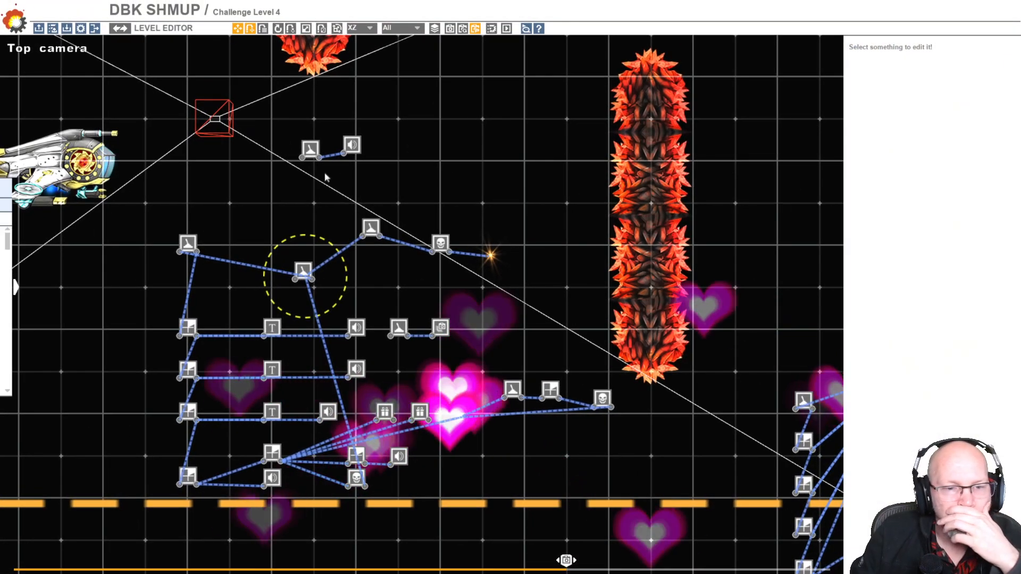
Examine the dashed circle's trigger and the general, collision, wave and gameplay settings of the LostSoulWispIndicator enemy.
{"action": "left_click", "coordinate": [325, 279]}
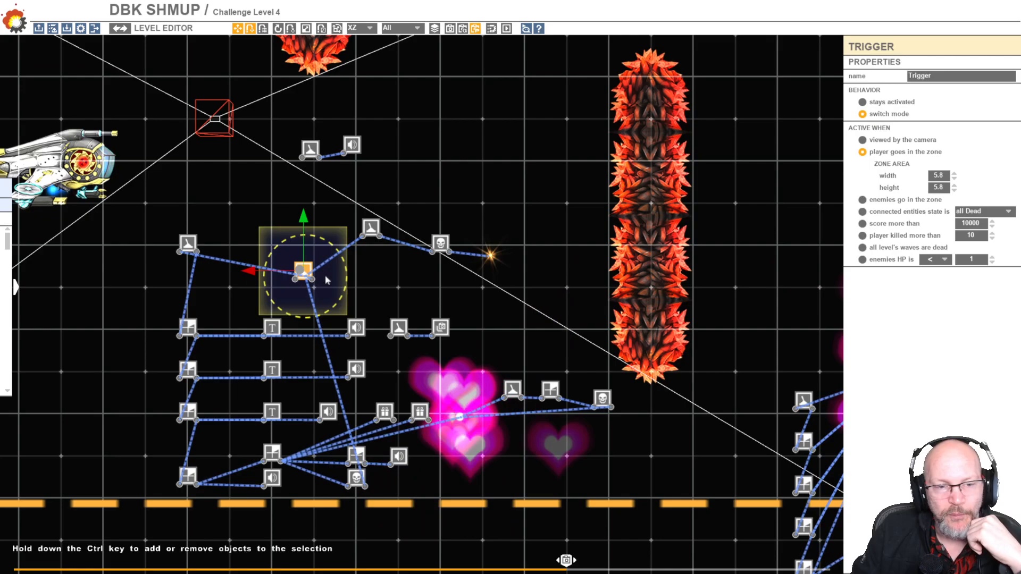
{"action": "left_click", "coordinate": [394, 288]}
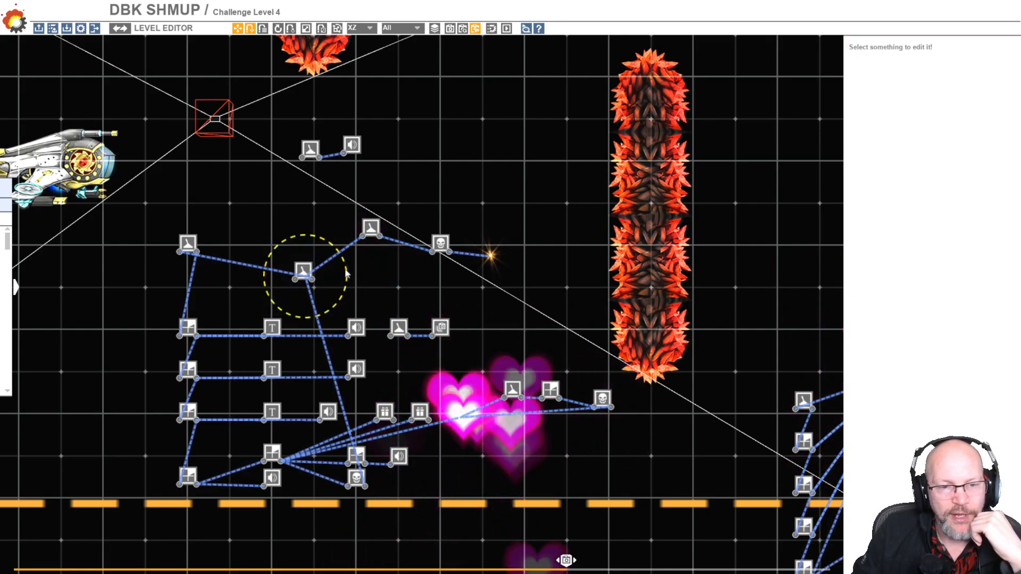
{"action": "left_click", "coordinate": [346, 283]}
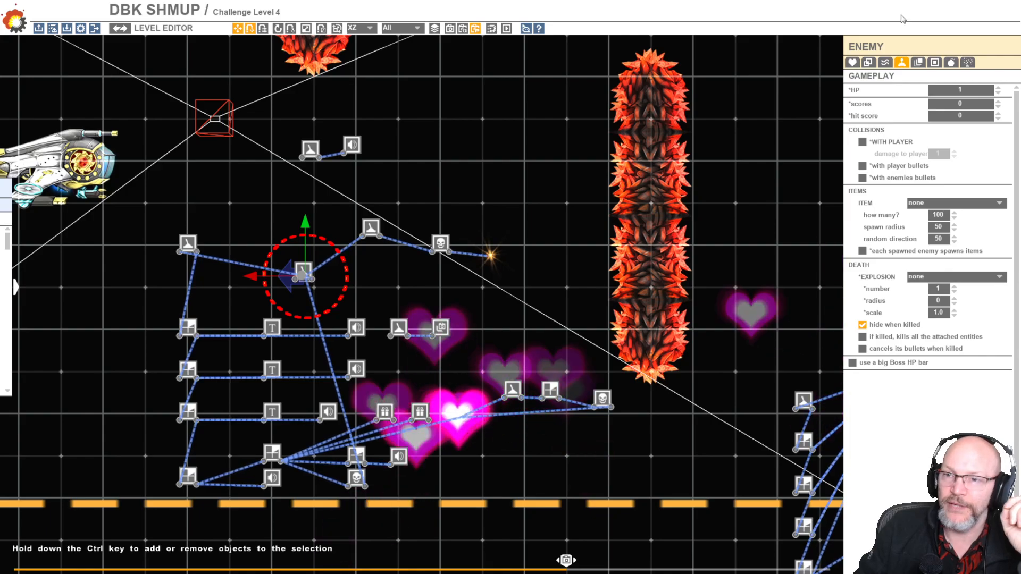
{"action": "left_click", "coordinate": [852, 62]}
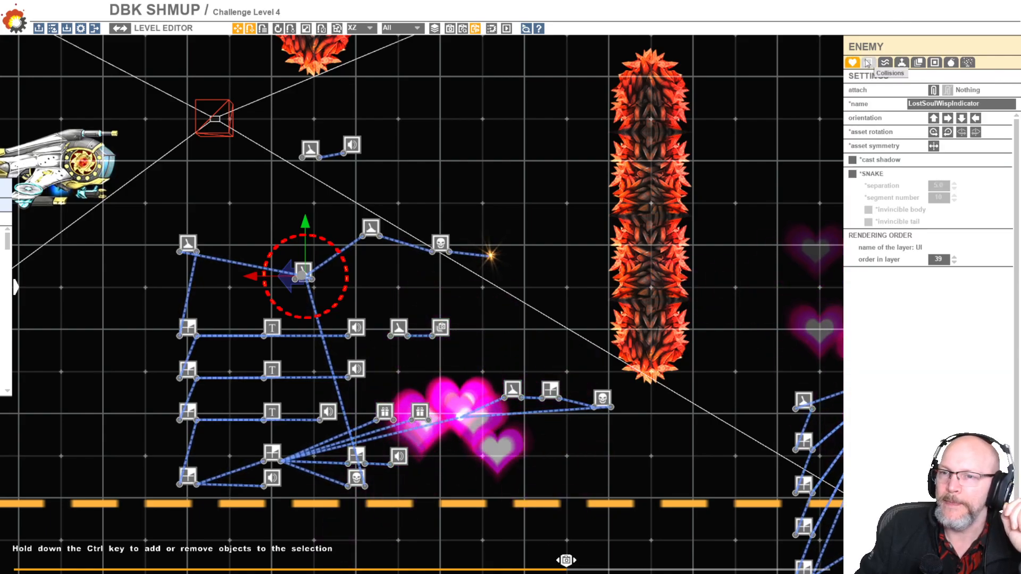
{"action": "left_click", "coordinate": [868, 63]}
{"action": "left_click", "coordinate": [884, 62]}
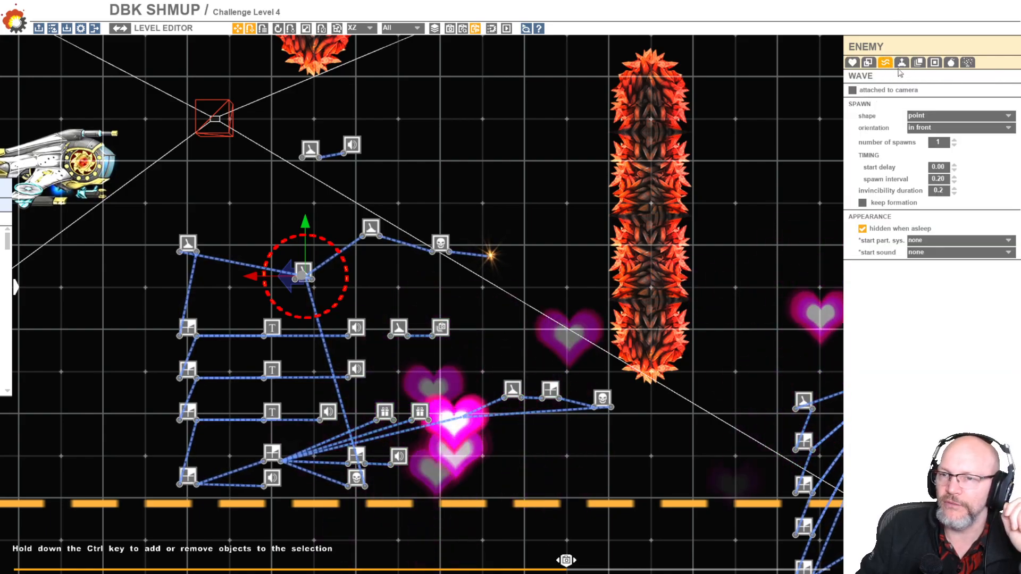
{"action": "left_click", "coordinate": [902, 63]}
Examine the LostSoulWispIndicator's animation settings with its y rotation speed, its waypoints and its weaponry, and deselect the enemy.
{"action": "left_click", "coordinate": [917, 65]}
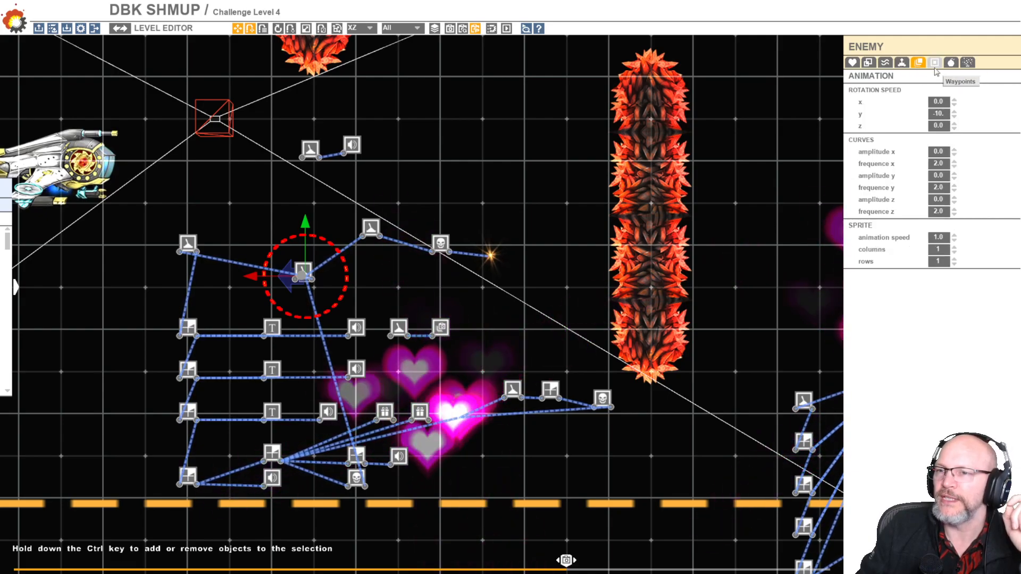
{"action": "left_click", "coordinate": [941, 113]}
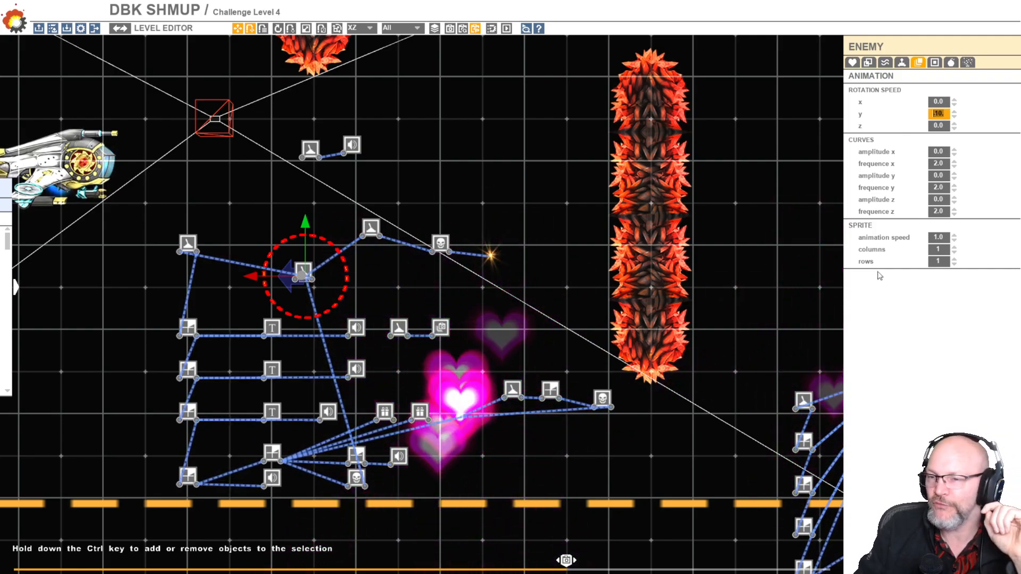
{"action": "left_click", "coordinate": [967, 356]}
{"action": "left_click", "coordinate": [935, 62]}
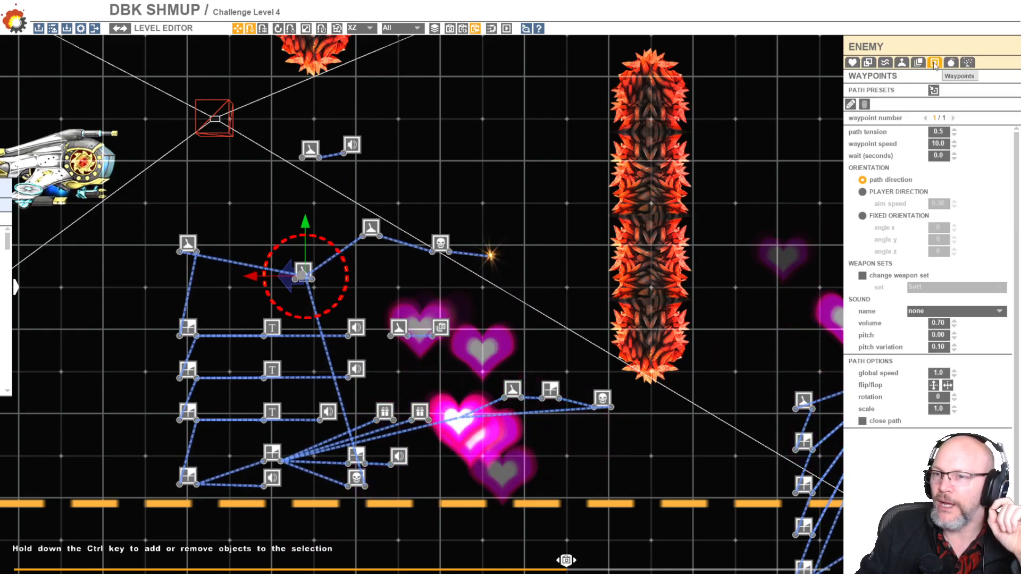
{"action": "left_click", "coordinate": [952, 62]}
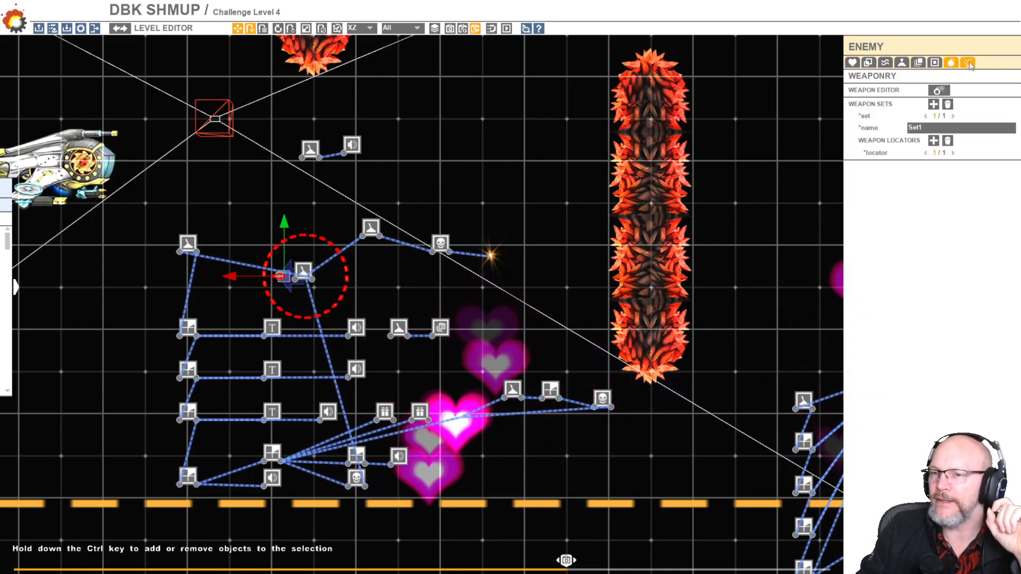
{"action": "left_click", "coordinate": [968, 62]}
{"action": "left_click", "coordinate": [224, 201]}
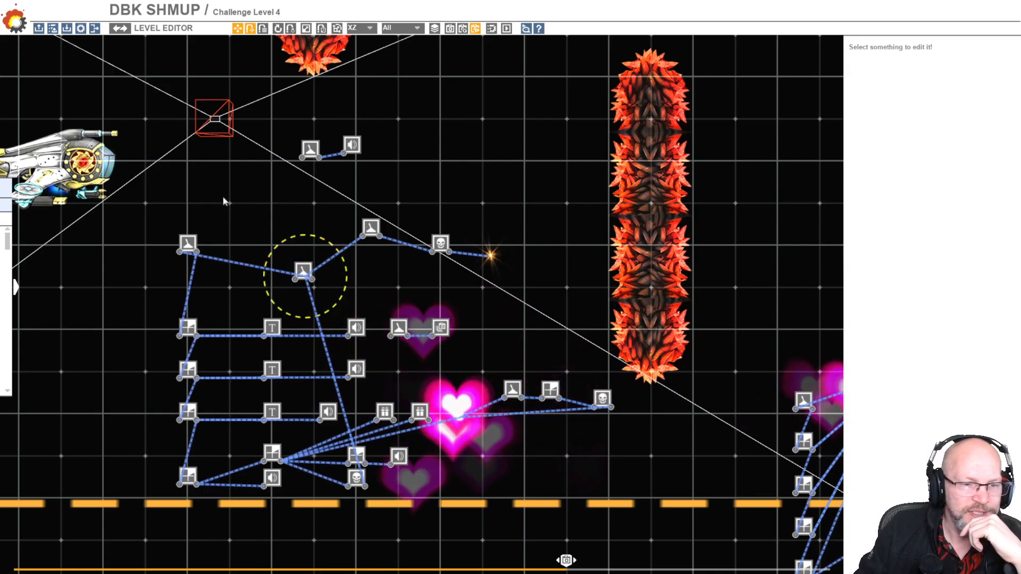
Examine the circle's player-zone trigger, the trigger linked to it, the first Countdown node and the Text node for the number 3.
{"action": "left_click", "coordinate": [303, 270]}
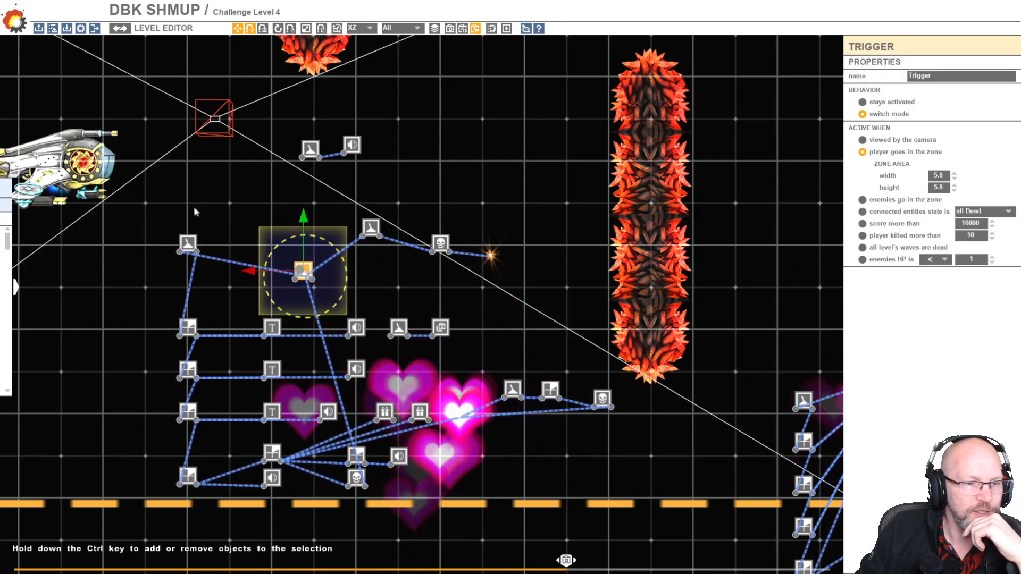
{"action": "left_click", "coordinate": [241, 205]}
{"action": "left_click", "coordinate": [305, 269]}
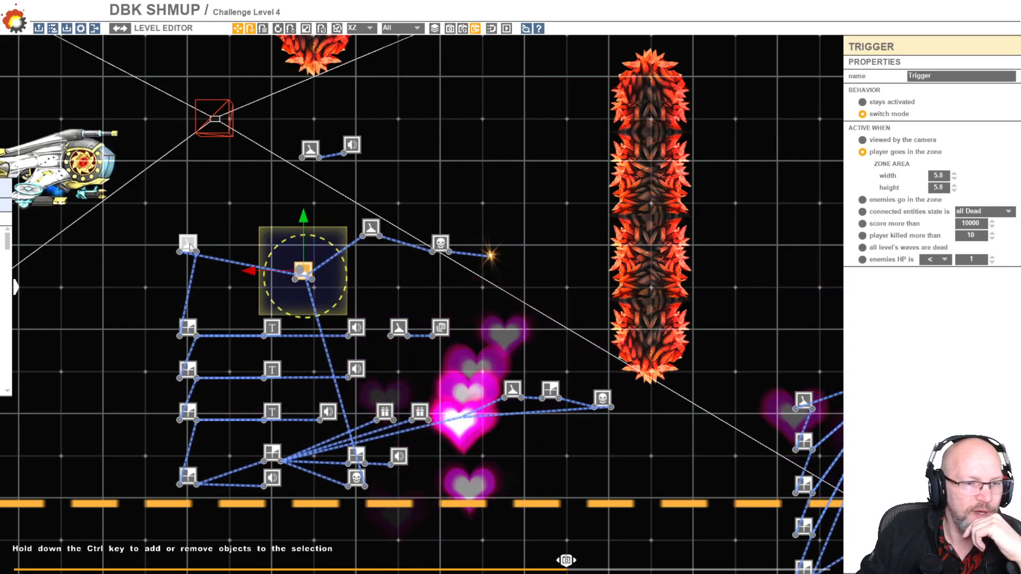
{"action": "left_click", "coordinate": [187, 243]}
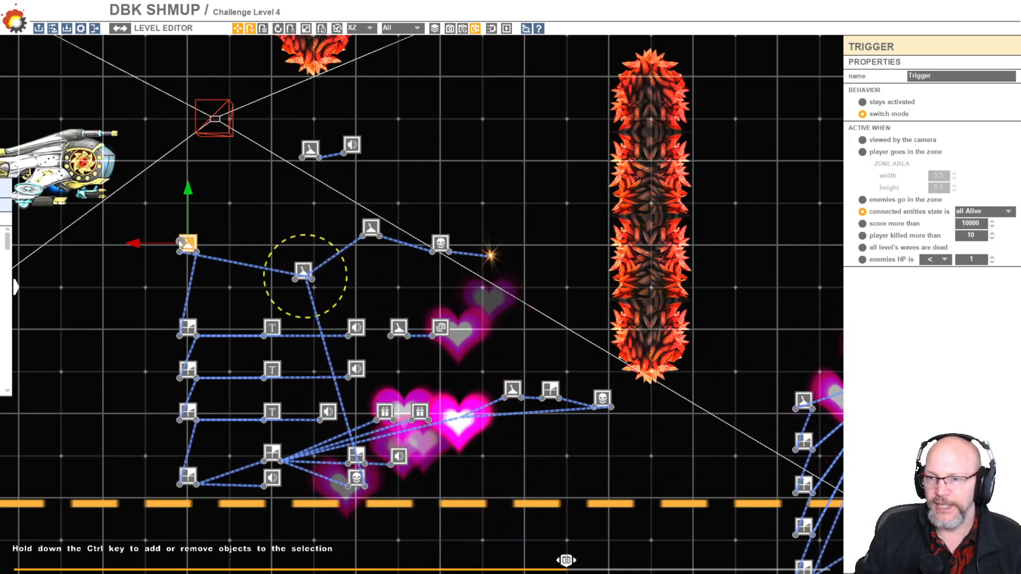
{"action": "left_click", "coordinate": [188, 329]}
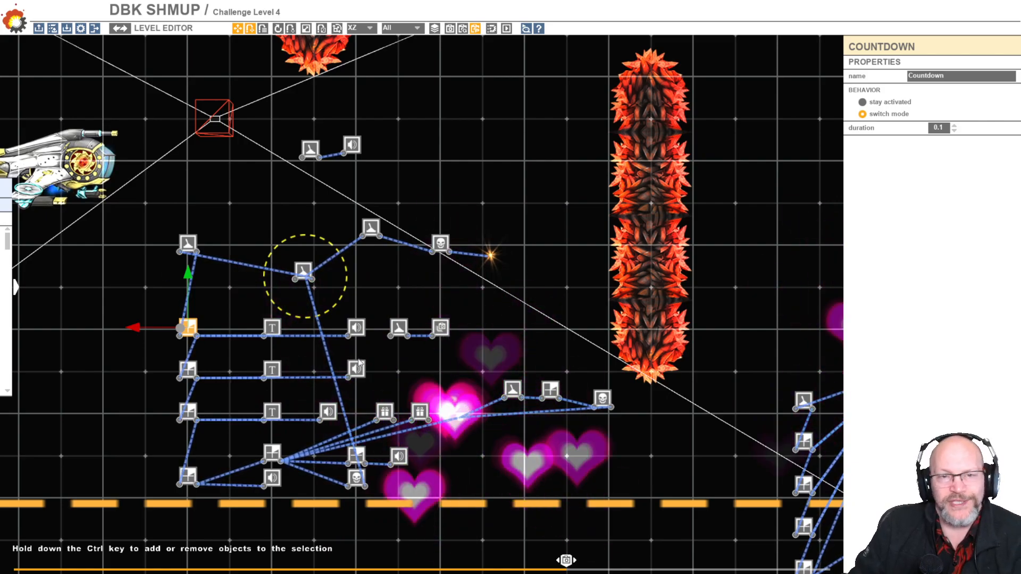
{"action": "left_click", "coordinate": [278, 329]}
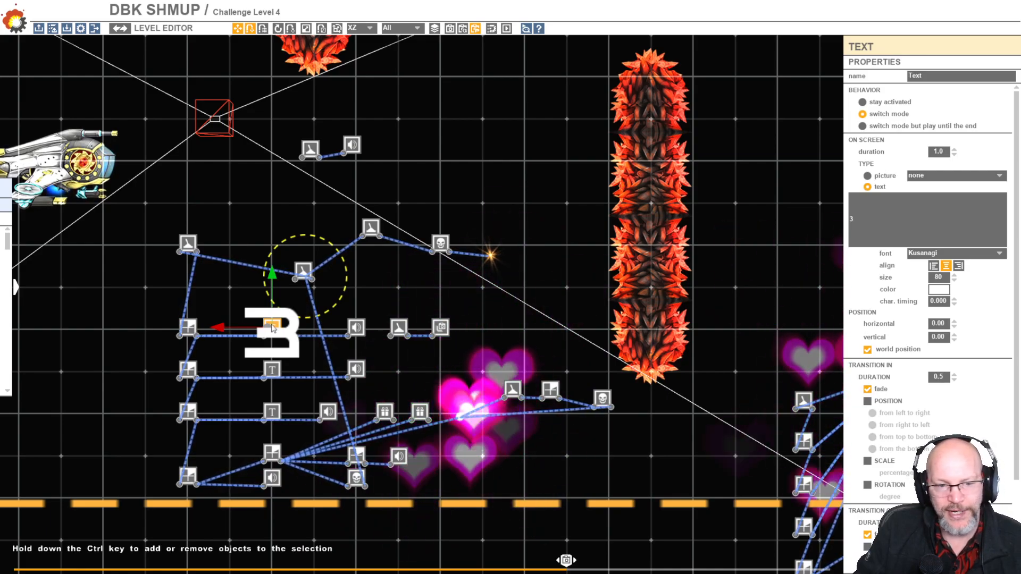
Examine the Sound node for the number 3, then the second Countdown node with its number 2 Text and Sound nodes.
{"action": "left_click", "coordinate": [356, 329]}
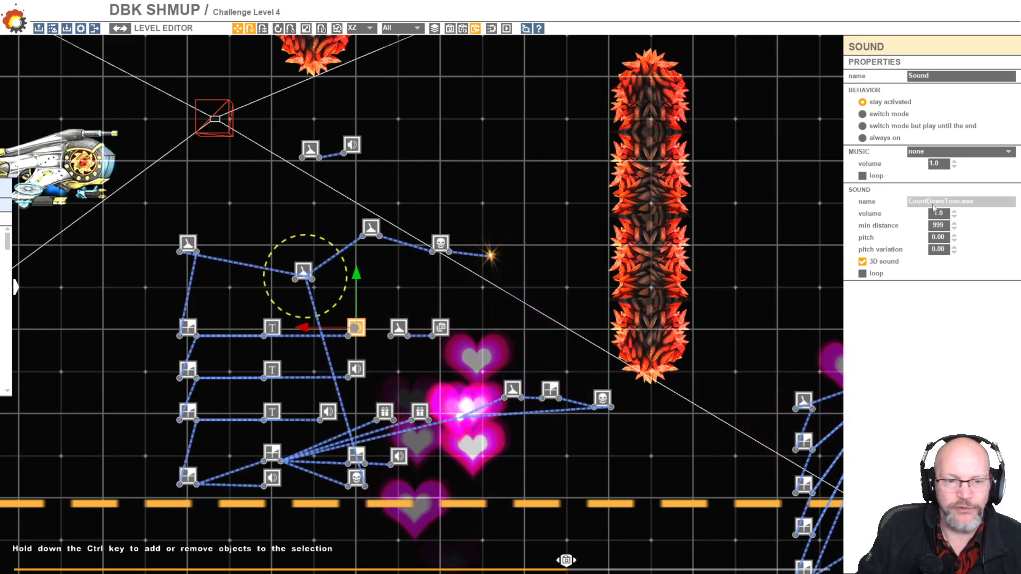
{"action": "left_click", "coordinate": [189, 371]}
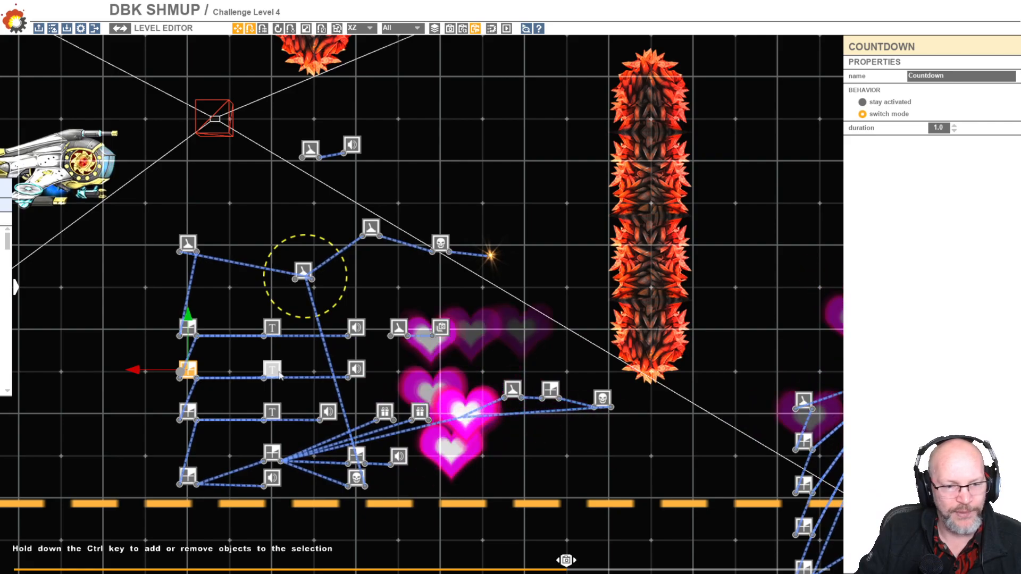
{"action": "left_click", "coordinate": [277, 329]}
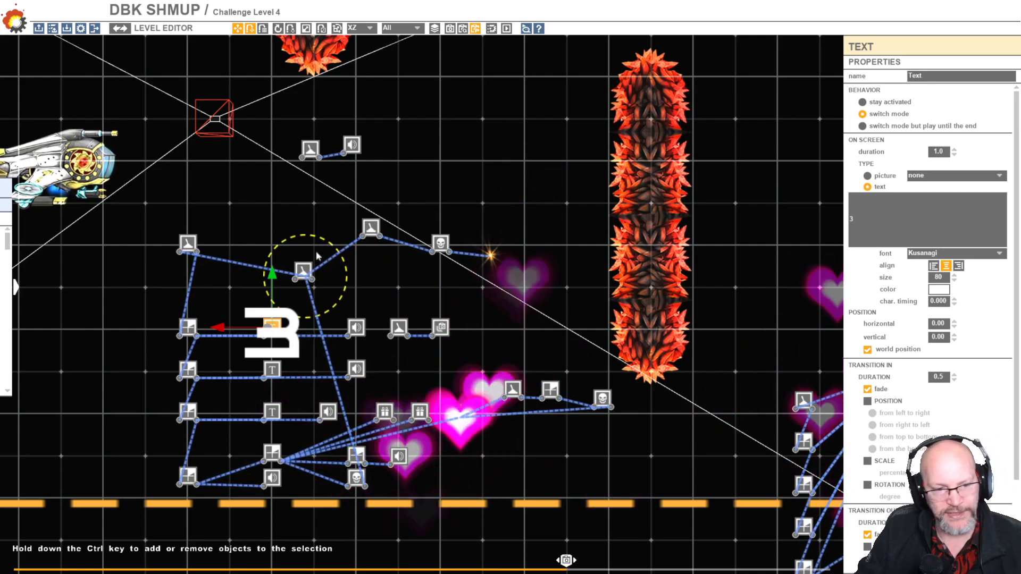
{"action": "left_click", "coordinate": [189, 369]}
{"action": "left_click", "coordinate": [271, 369]}
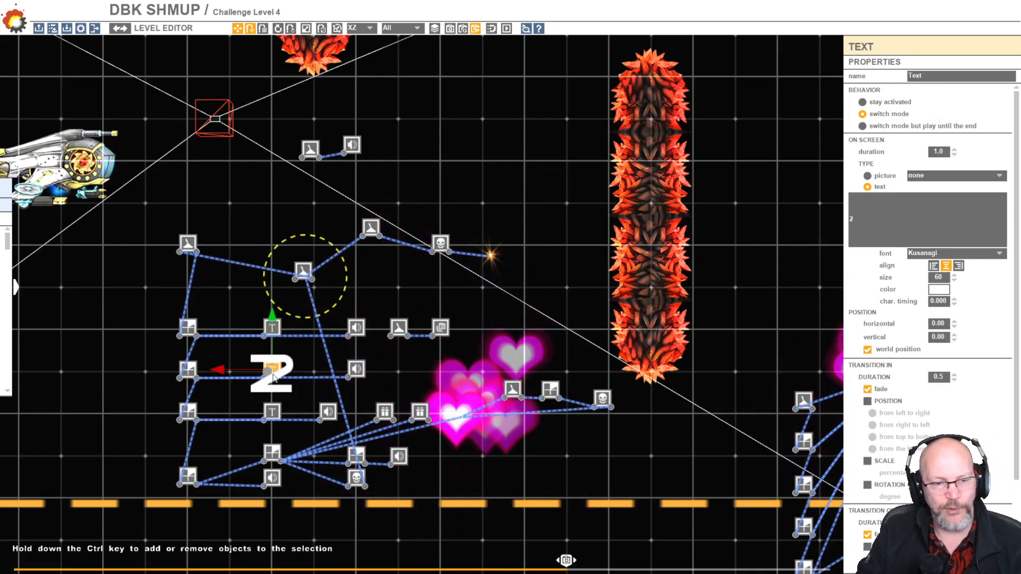
{"action": "left_click", "coordinate": [356, 369]}
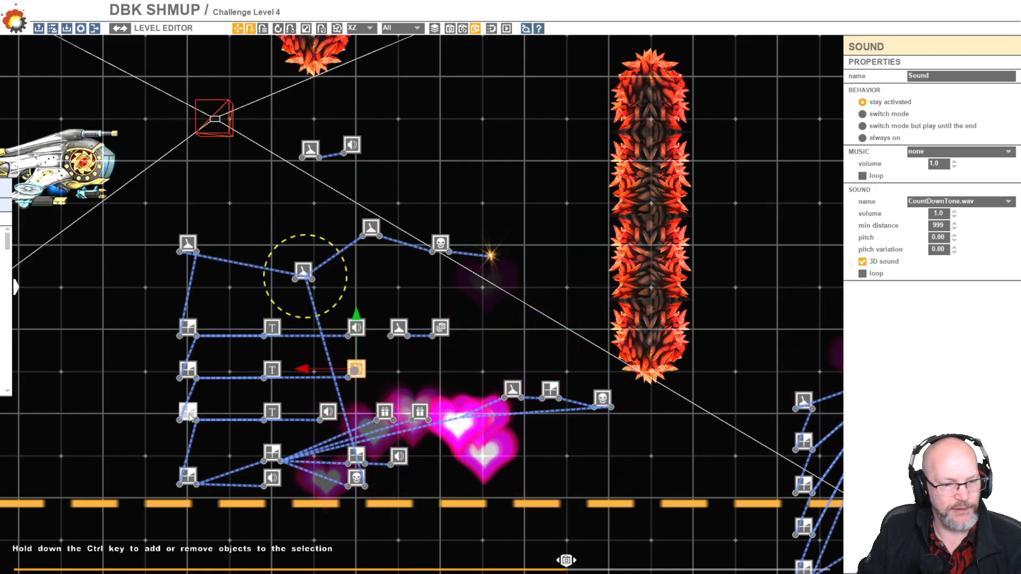
Examine the third Countdown node and its linked Text and Sound nodes for the number 1.
{"action": "left_click", "coordinate": [189, 412]}
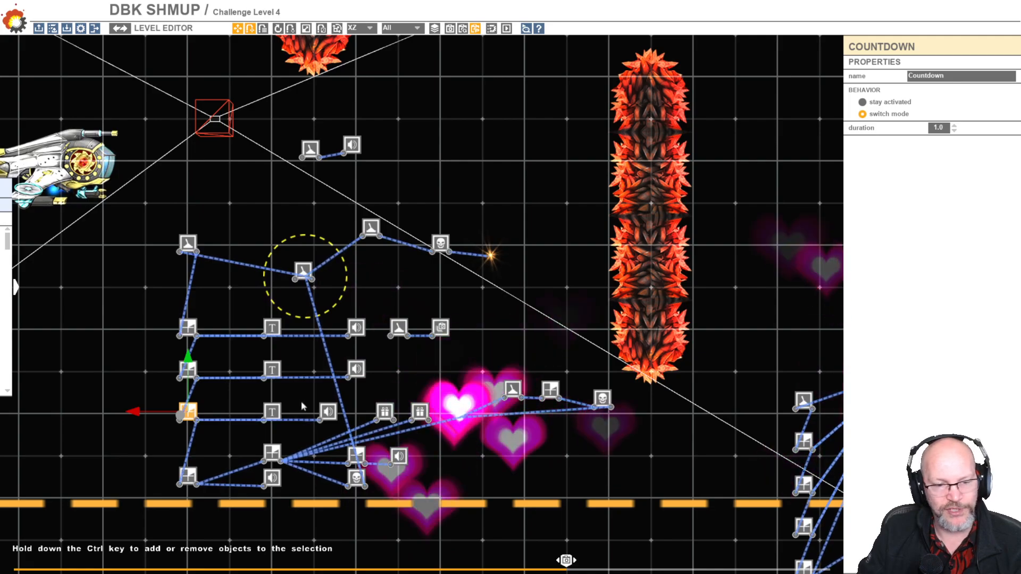
{"action": "left_click", "coordinate": [274, 412]}
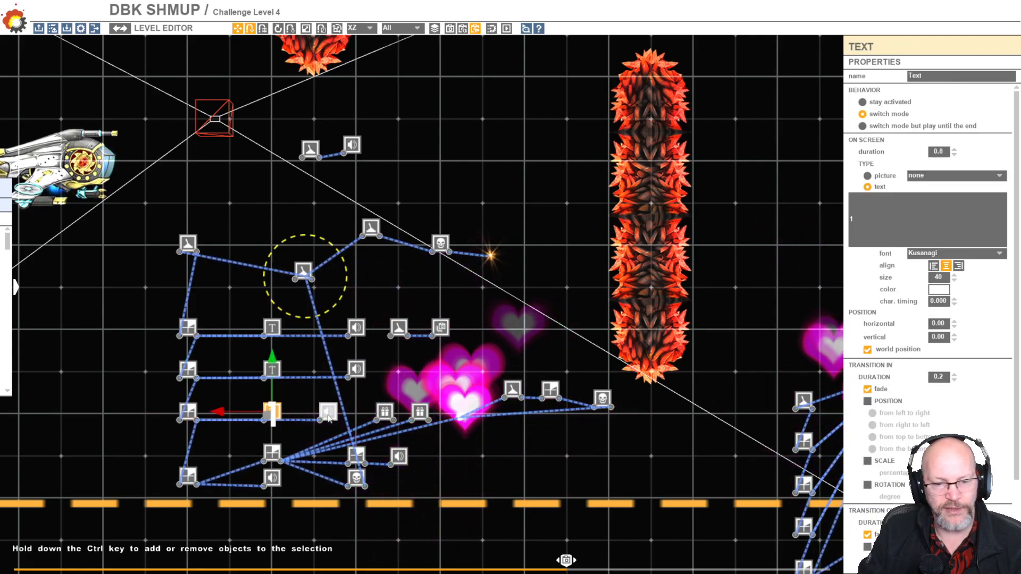
{"action": "left_click", "coordinate": [328, 413]}
Examine the fourth Countdown node, its final countdown Sound, the Countdown linked to the rewards, and the two item spawners.
{"action": "left_click", "coordinate": [189, 477]}
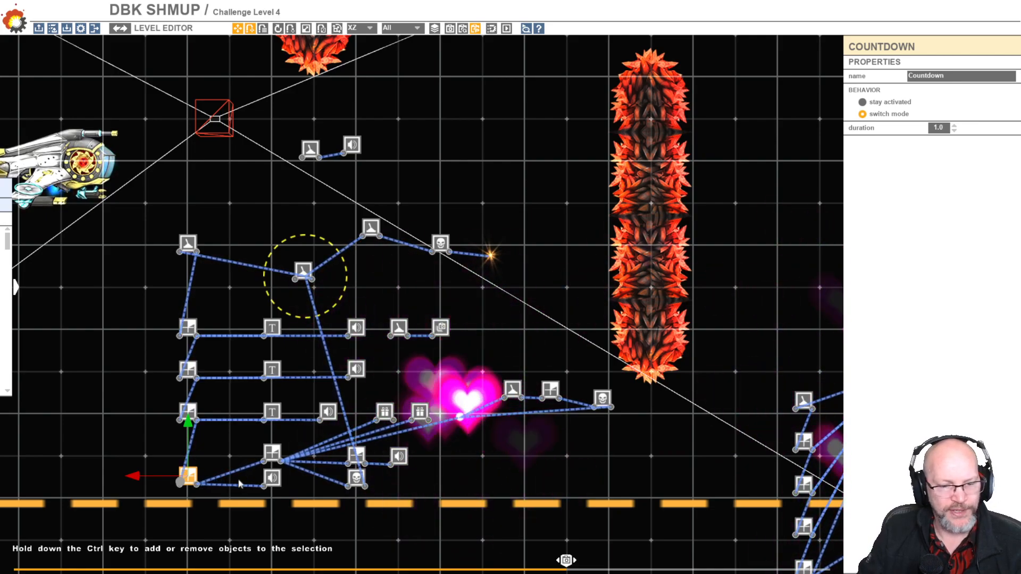
{"action": "left_click", "coordinate": [273, 480]}
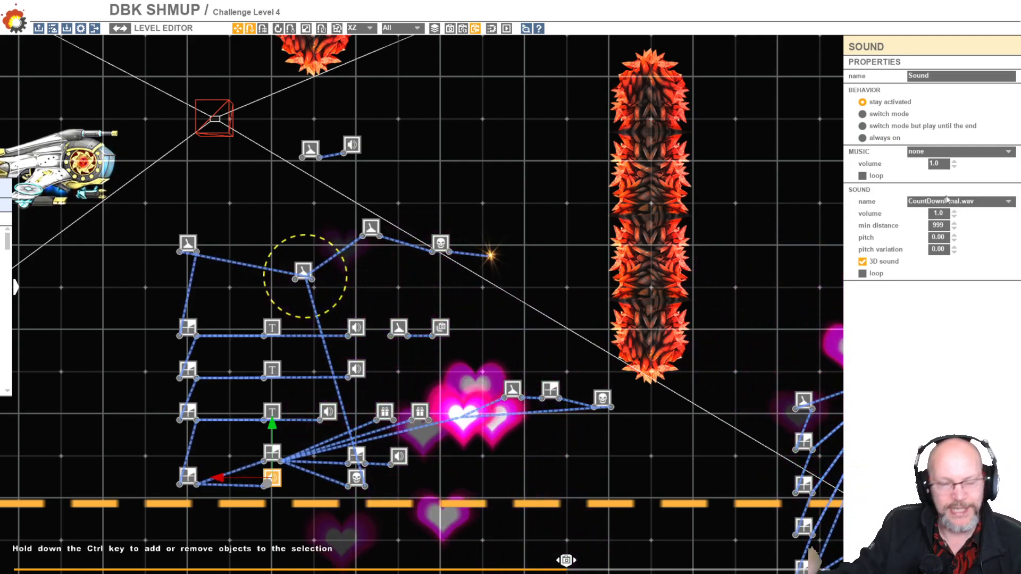
{"action": "left_click", "coordinate": [269, 450]}
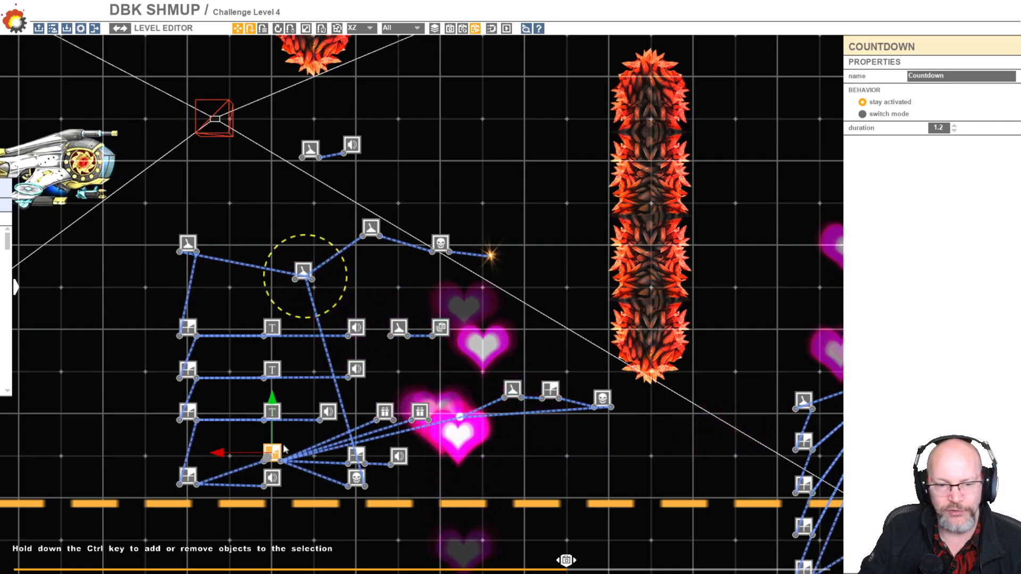
{"action": "left_click", "coordinate": [384, 412]}
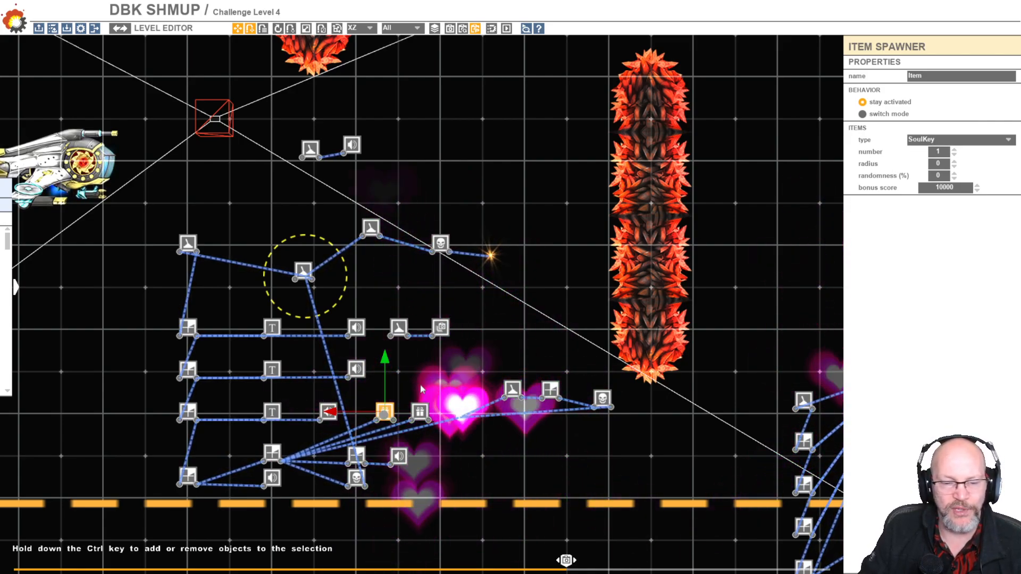
{"action": "left_click", "coordinate": [419, 411]}
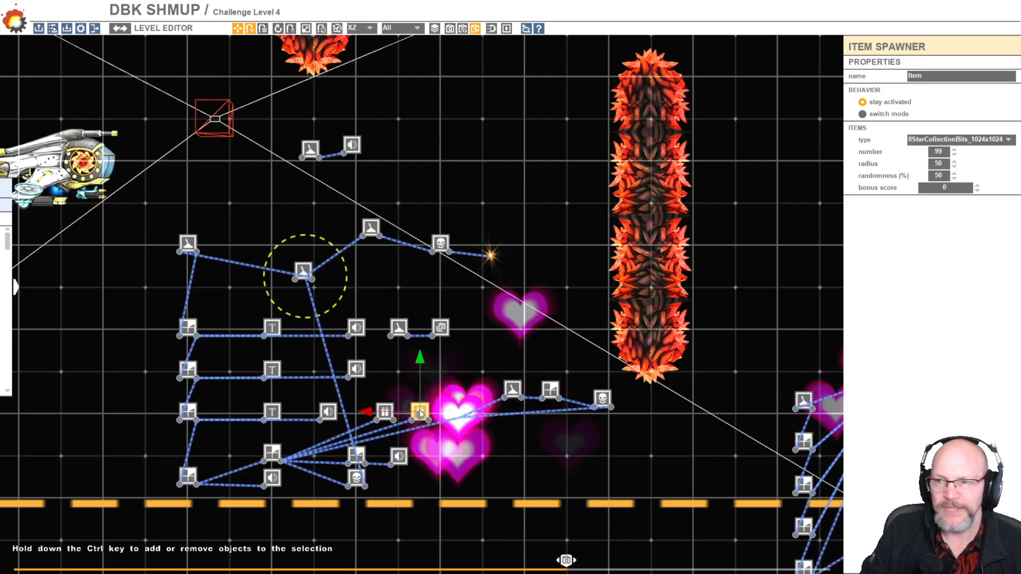
Place a SoulKey item in the level beside the column of Countdown nodes.
{"action": "mouse_move", "coordinate": [1, 307]}
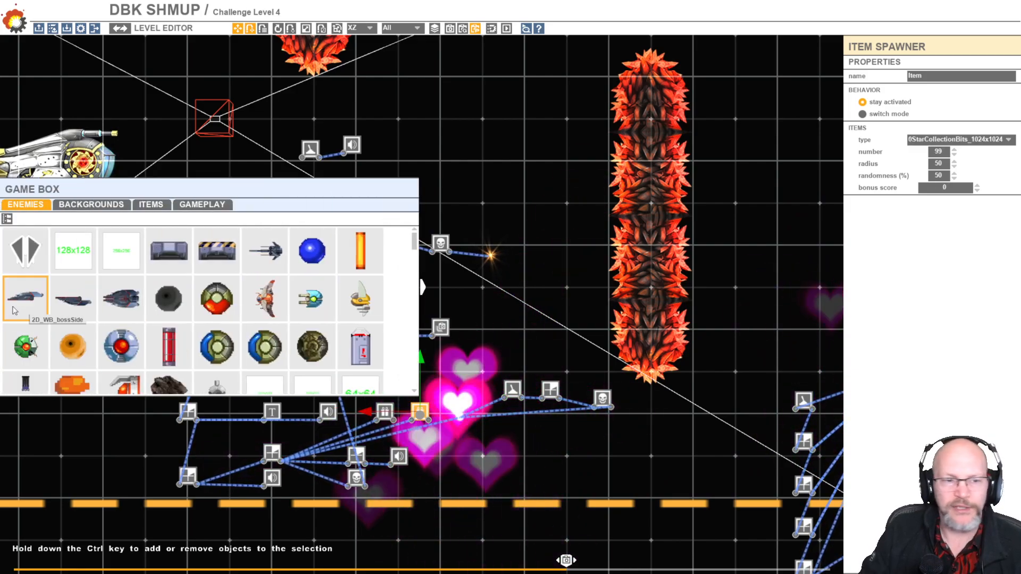
{"action": "left_click", "coordinate": [151, 205]}
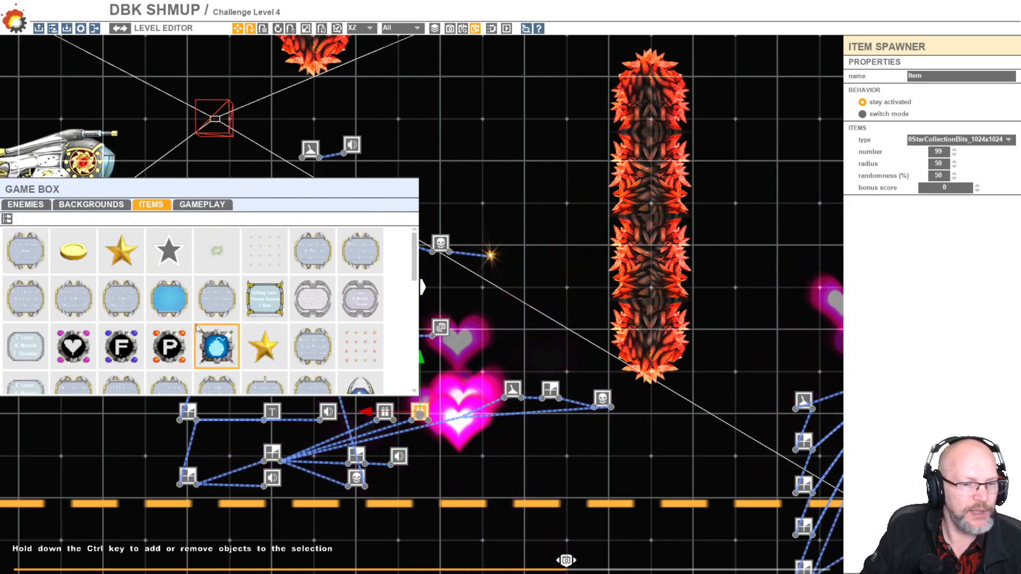
{"action": "scroll", "coordinate": [205, 326], "scroll_direction": "down", "scroll_amount": 5}
{"action": "scroll", "coordinate": [294, 334], "scroll_direction": "down", "scroll_amount": 1}
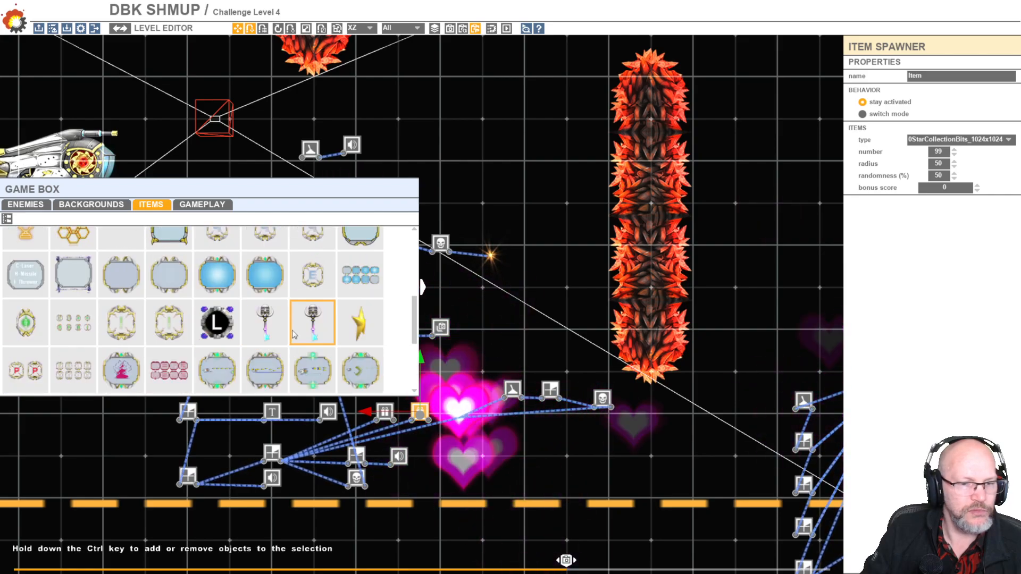
{"action": "left_click", "coordinate": [285, 328]}
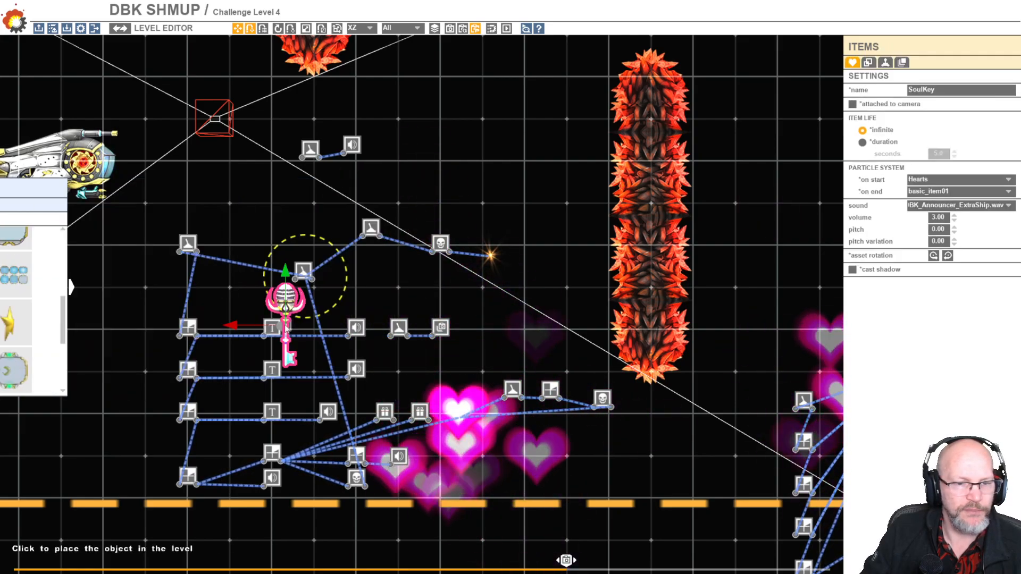
{"action": "left_click", "coordinate": [117, 306]}
{"action": "left_click", "coordinate": [118, 306]}
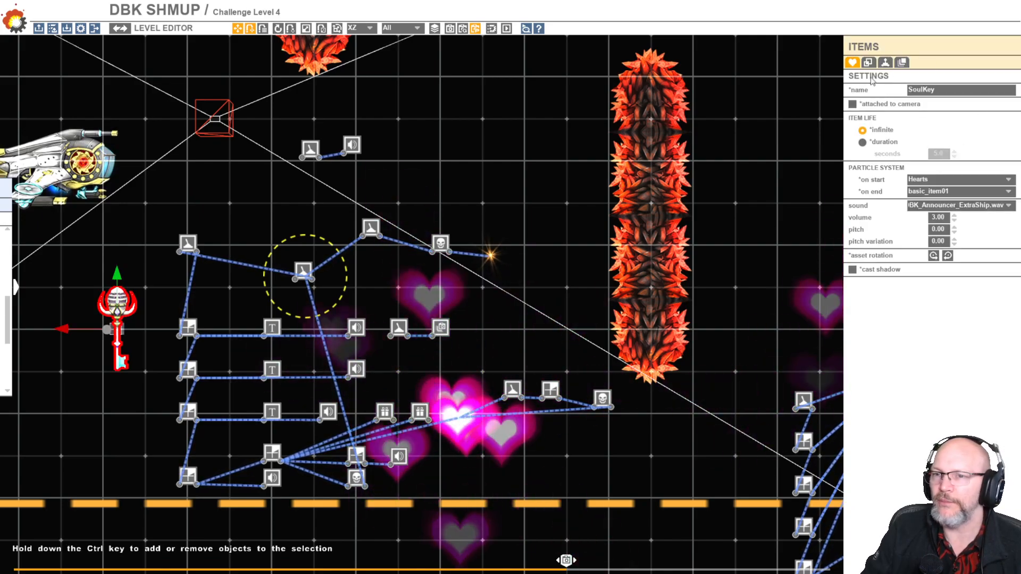
Examine the SoulKey's gameplay score and reward settings, and delete the placed key from the level.
{"action": "left_click", "coordinate": [885, 66]}
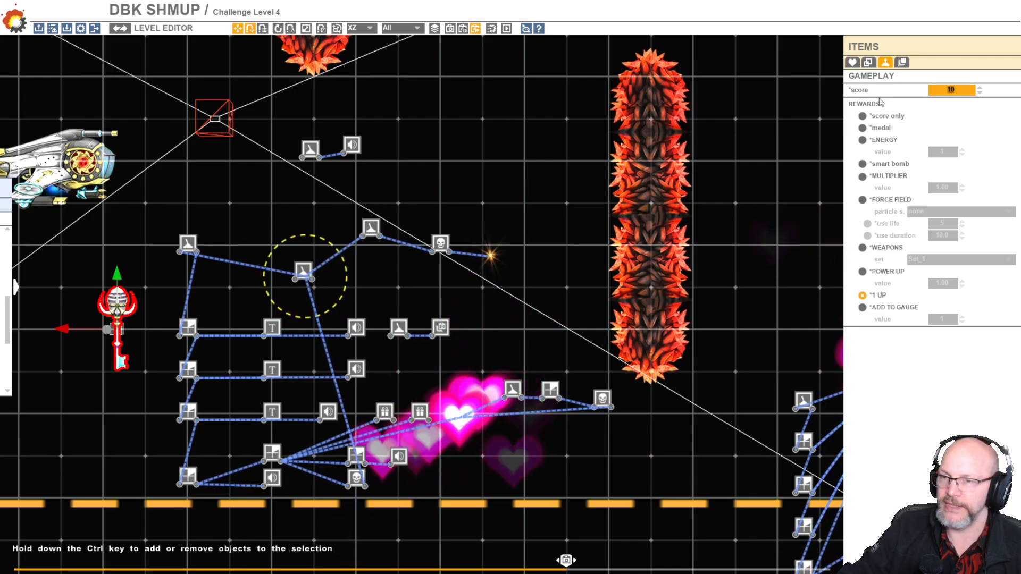
{"action": "left_click", "coordinate": [967, 420]}
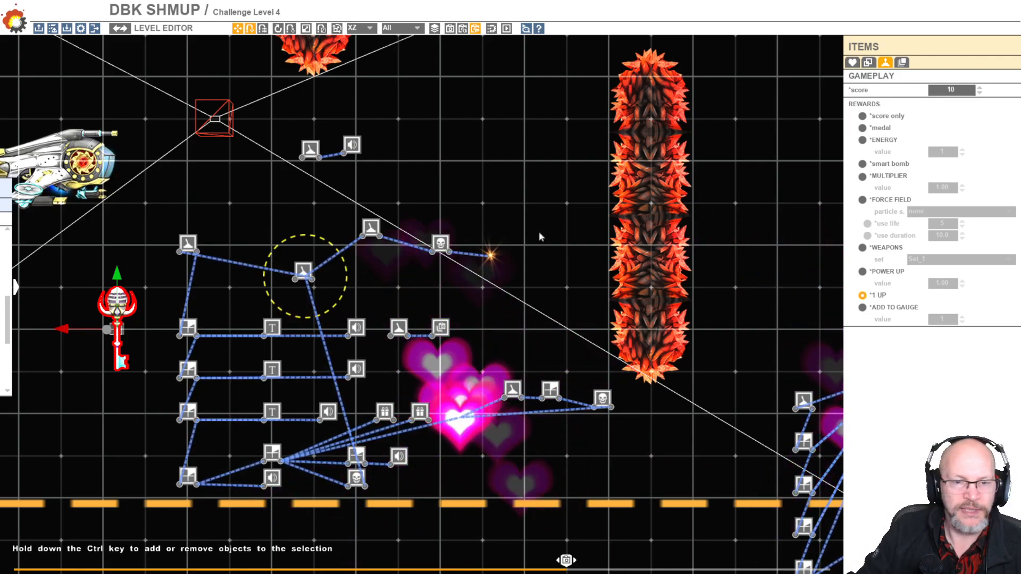
{"action": "left_click", "coordinate": [501, 161]}
{"action": "left_click", "coordinate": [118, 305]}
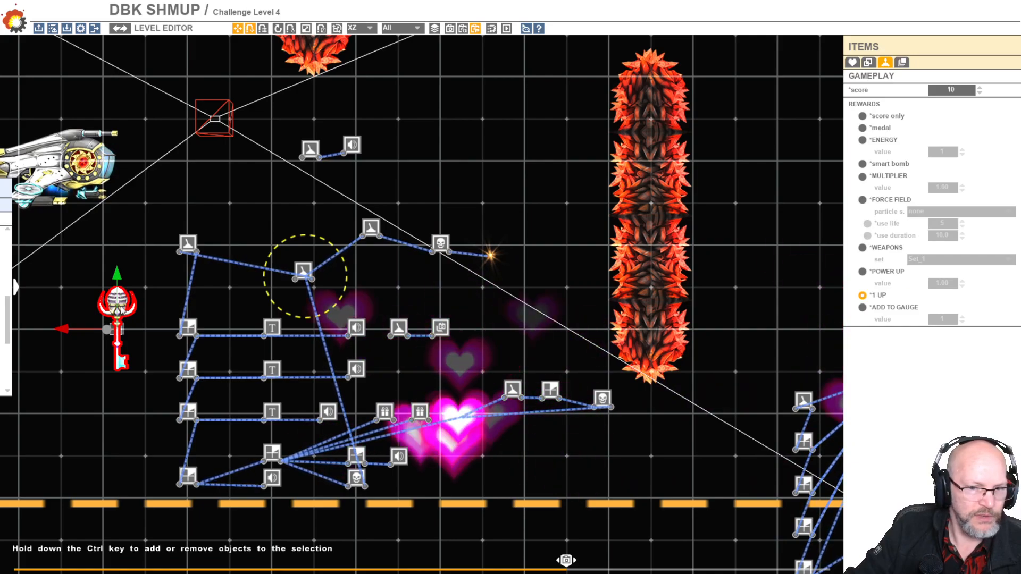
{"action": "key", "text": "Delete"}
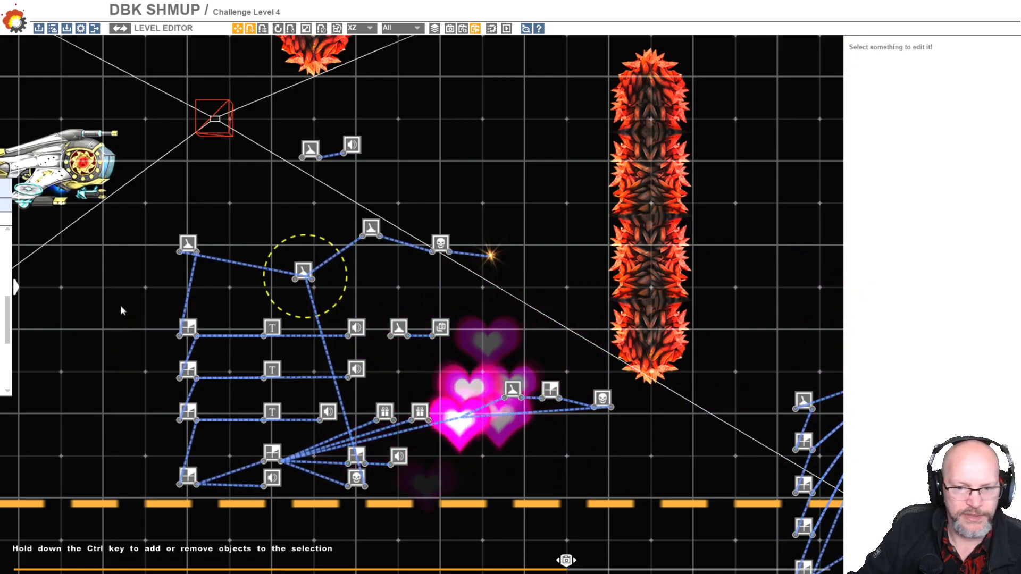
Review the item spawner for the star collection bits and deselect it.
{"action": "left_click", "coordinate": [420, 413]}
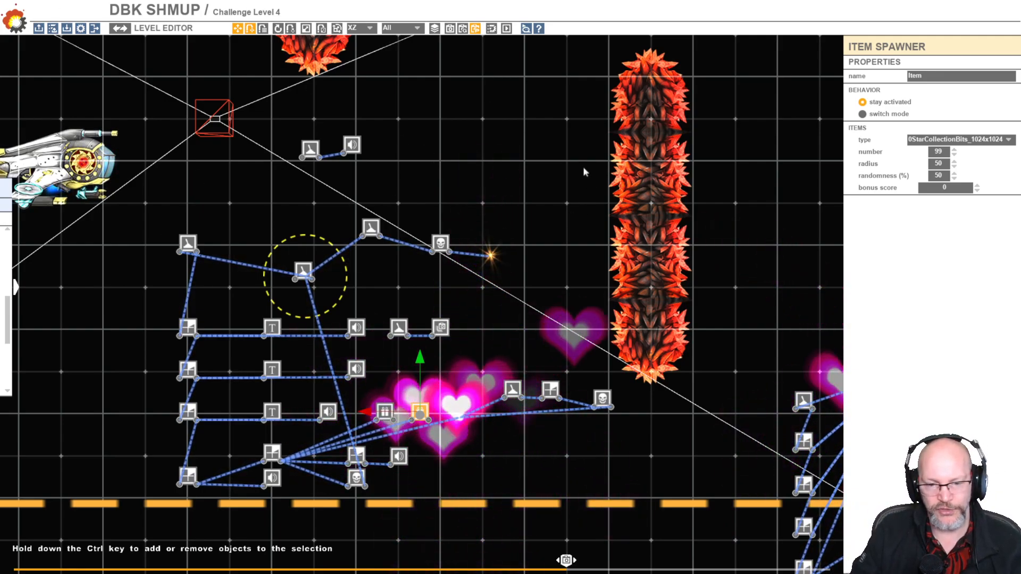
{"action": "left_click", "coordinate": [468, 470]}
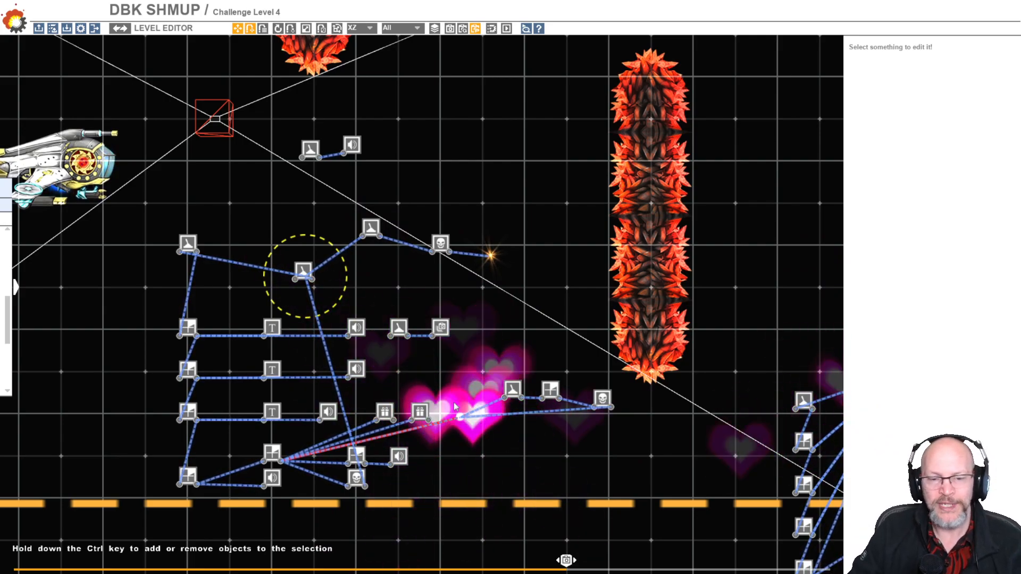
{"action": "scroll", "coordinate": [476, 436], "scroll_direction": "up", "scroll_amount": 1}
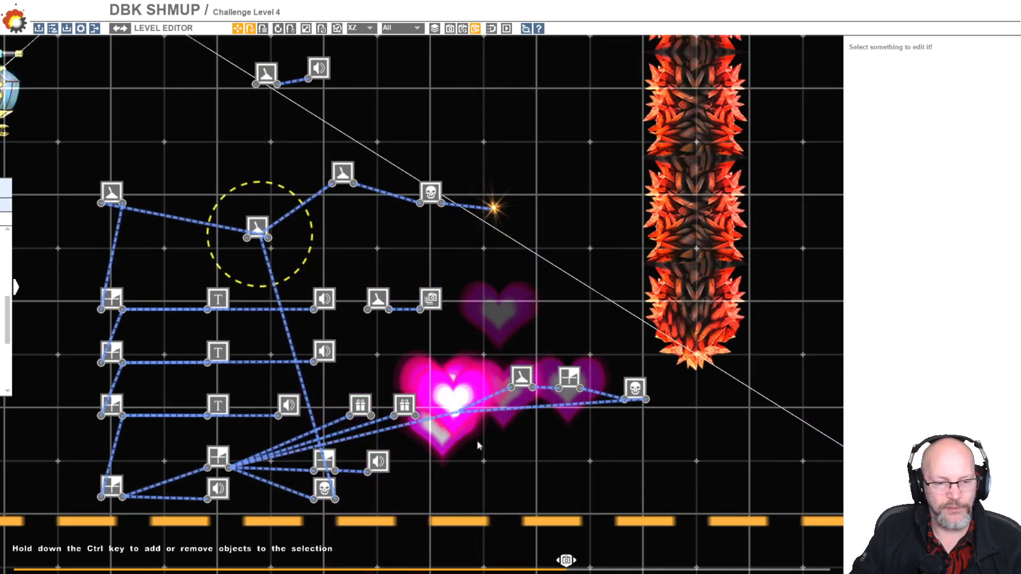
Examine the particle locator, collision, gameplay, wave and general settings of the _VFXHearts enemy.
{"action": "left_click", "coordinate": [458, 412]}
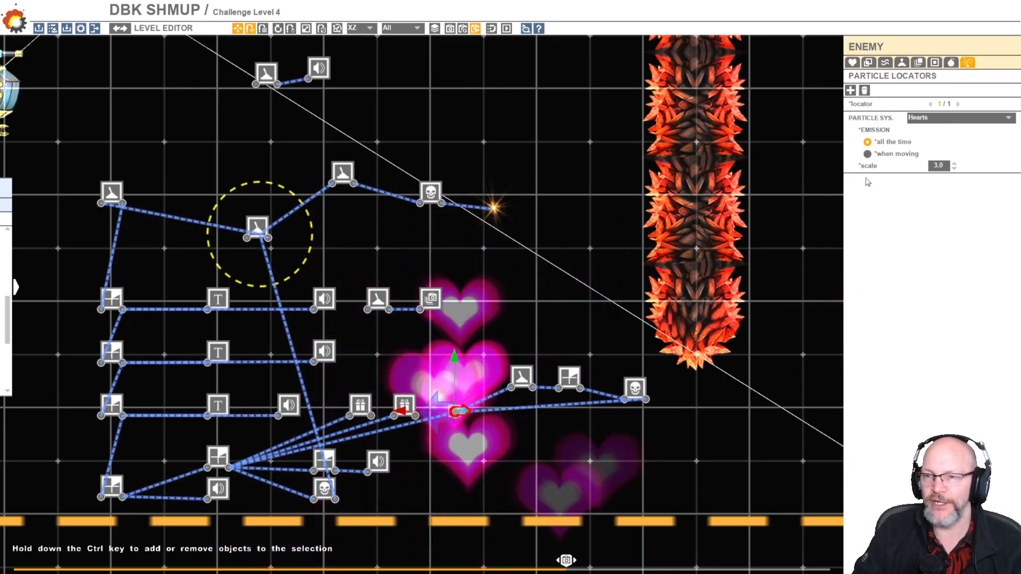
{"action": "left_click", "coordinate": [868, 62]}
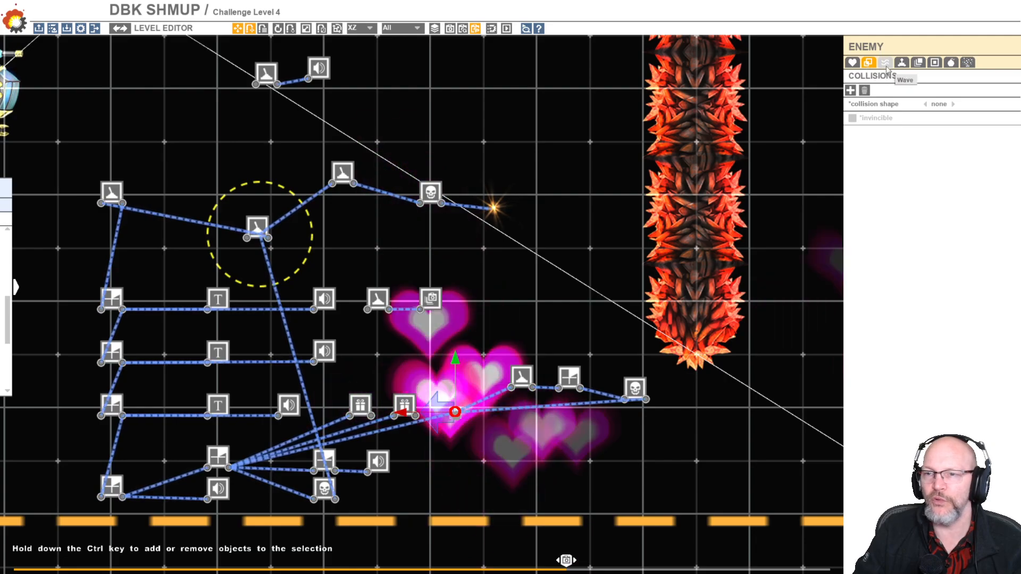
{"action": "left_click", "coordinate": [885, 64]}
{"action": "left_click", "coordinate": [901, 62]}
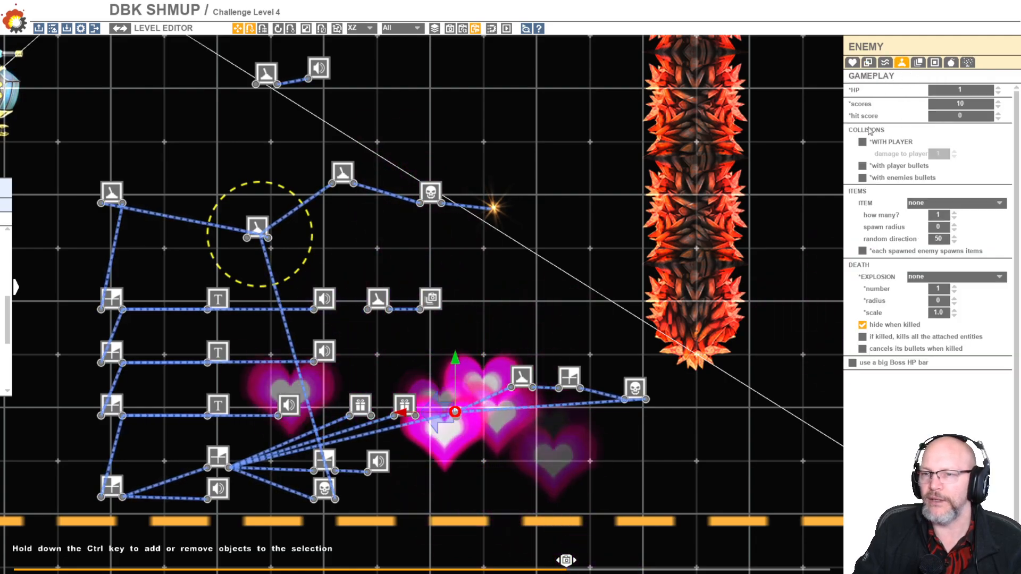
{"action": "left_click", "coordinate": [885, 62]}
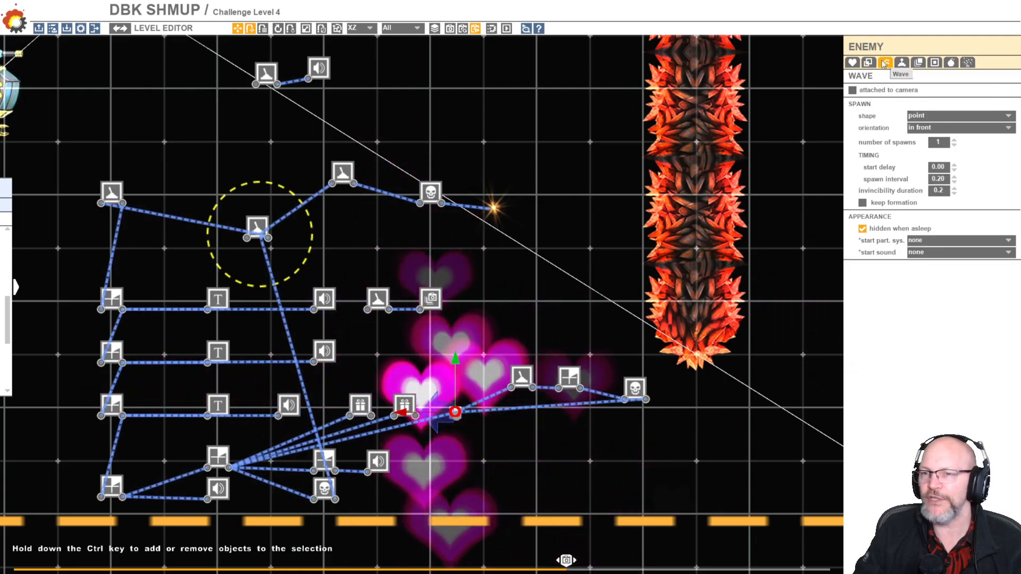
{"action": "left_click", "coordinate": [934, 63]}
{"action": "left_click", "coordinate": [853, 62]}
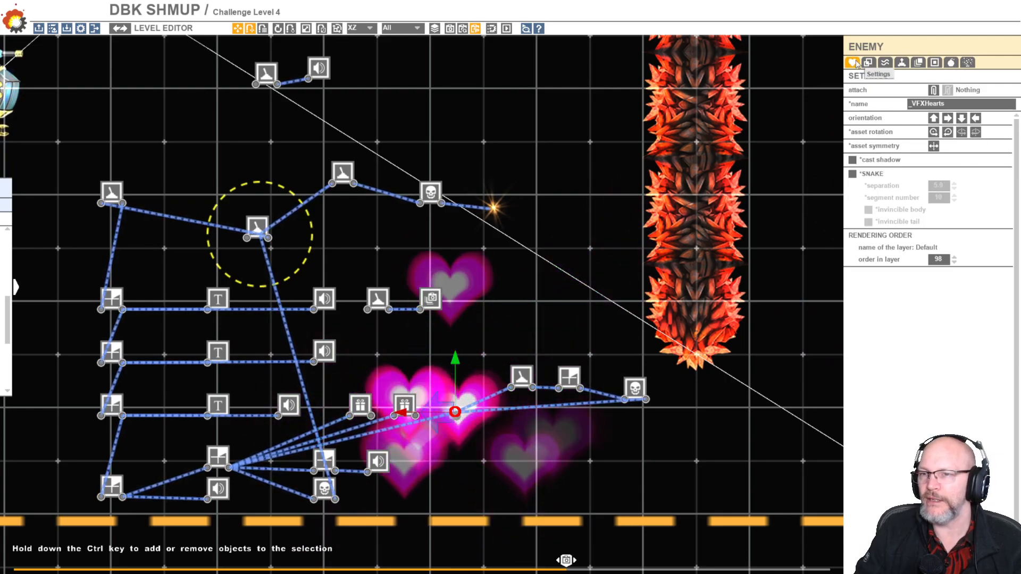
Review the _VFXHearts enemy's collision, wave and gameplay settings along with its animation and waypoints, and keep it selected.
{"action": "left_click", "coordinate": [868, 63]}
{"action": "left_click", "coordinate": [886, 62]}
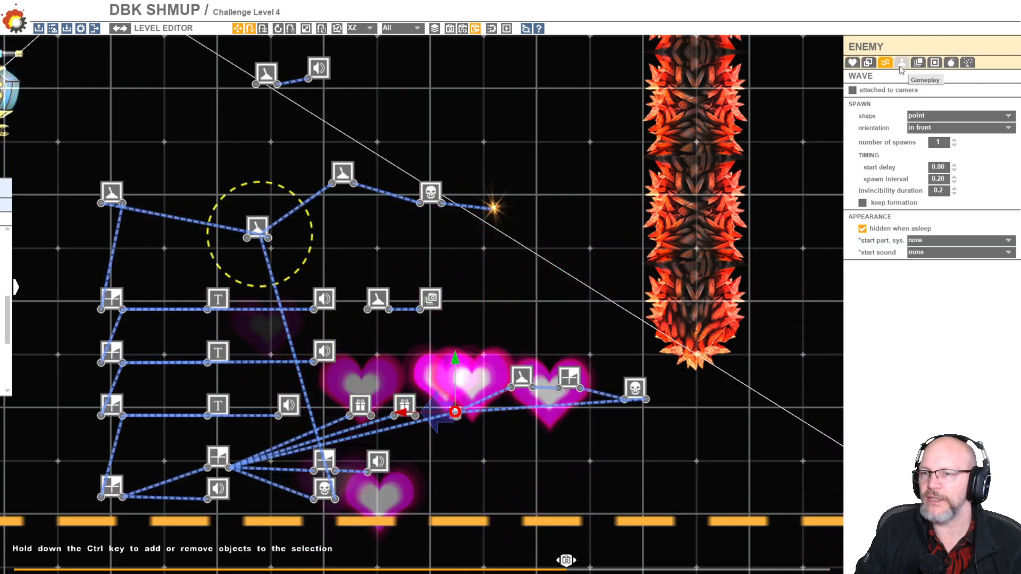
{"action": "left_click", "coordinate": [901, 63]}
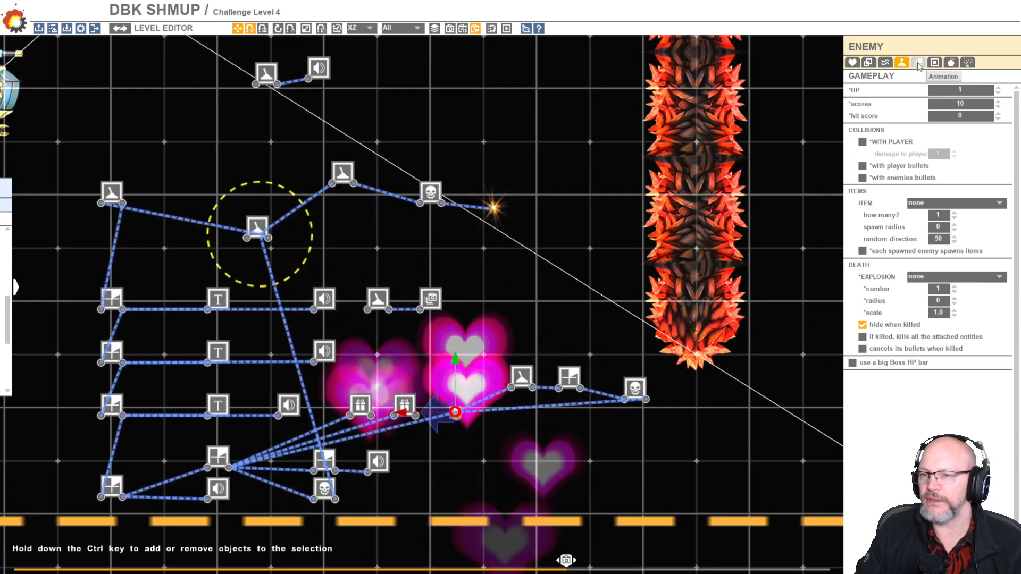
{"action": "mouse_move", "coordinate": [955, 260]}
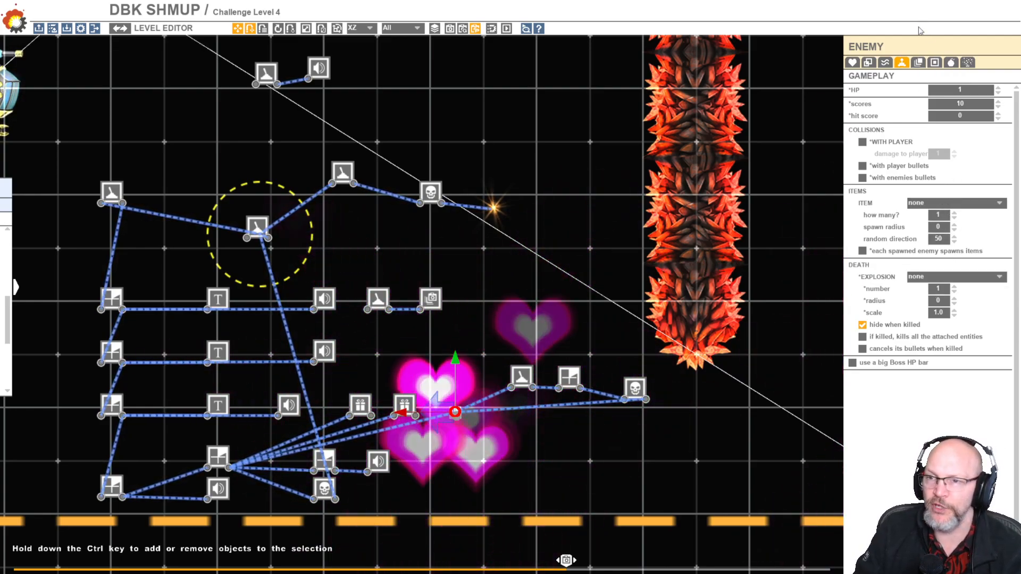
{"action": "left_click", "coordinate": [918, 63]}
{"action": "left_click", "coordinate": [934, 63]}
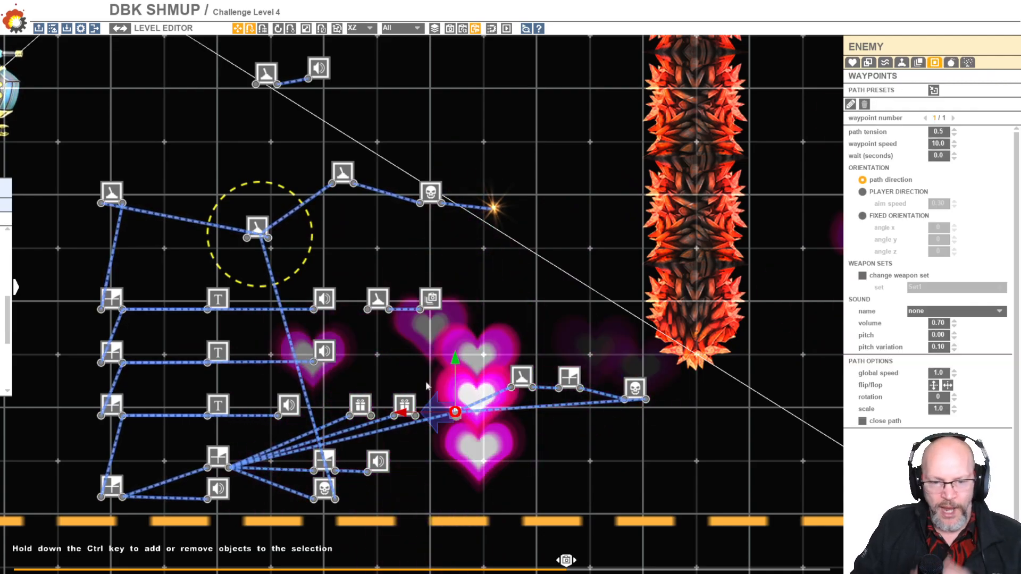
{"action": "left_click", "coordinate": [461, 407]}
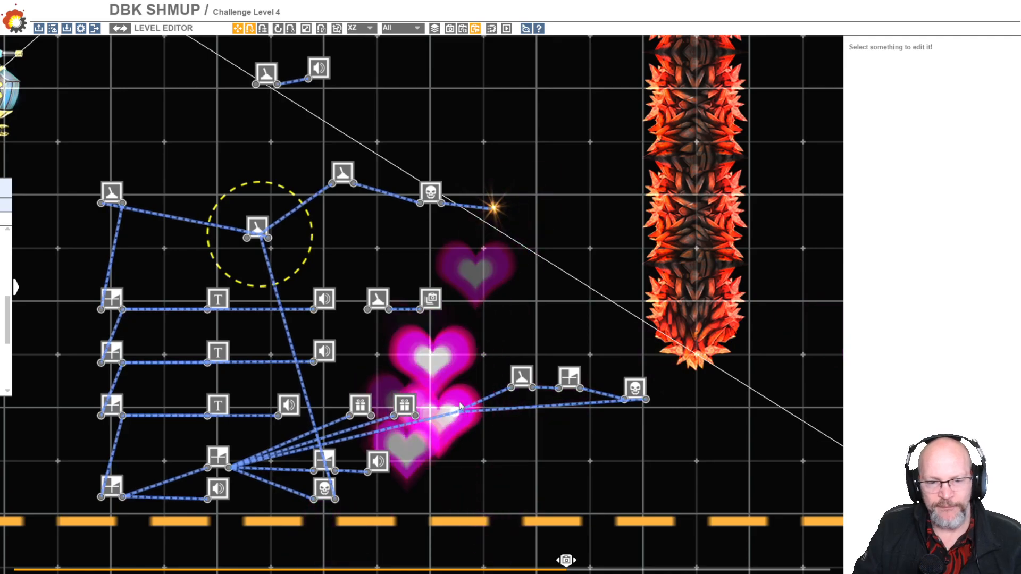
{"action": "left_click", "coordinate": [459, 409]}
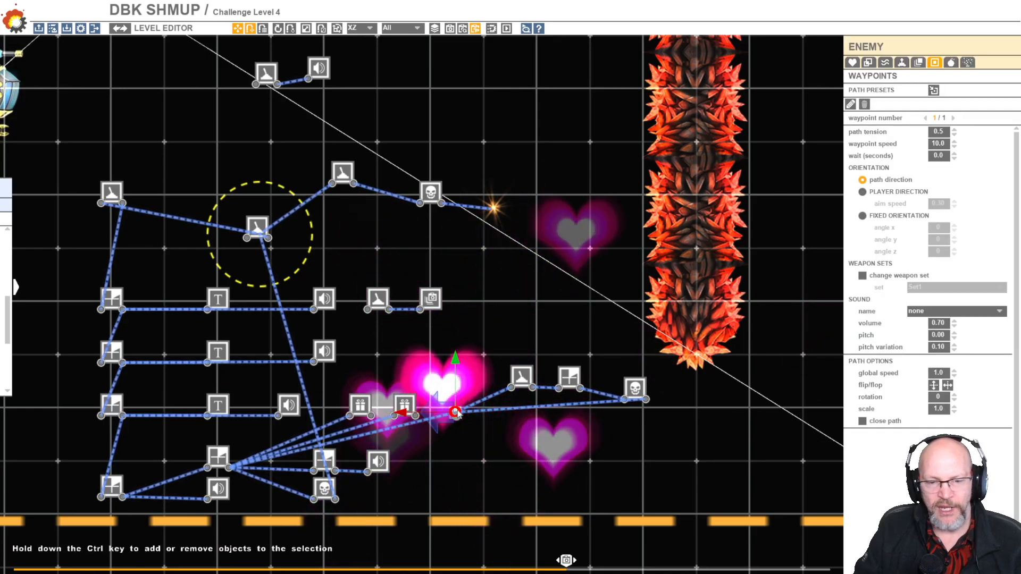
Examine the particle locator of the _VFXHearts enemy and the properties of the countdown that activates it.
{"action": "left_click", "coordinate": [965, 63]}
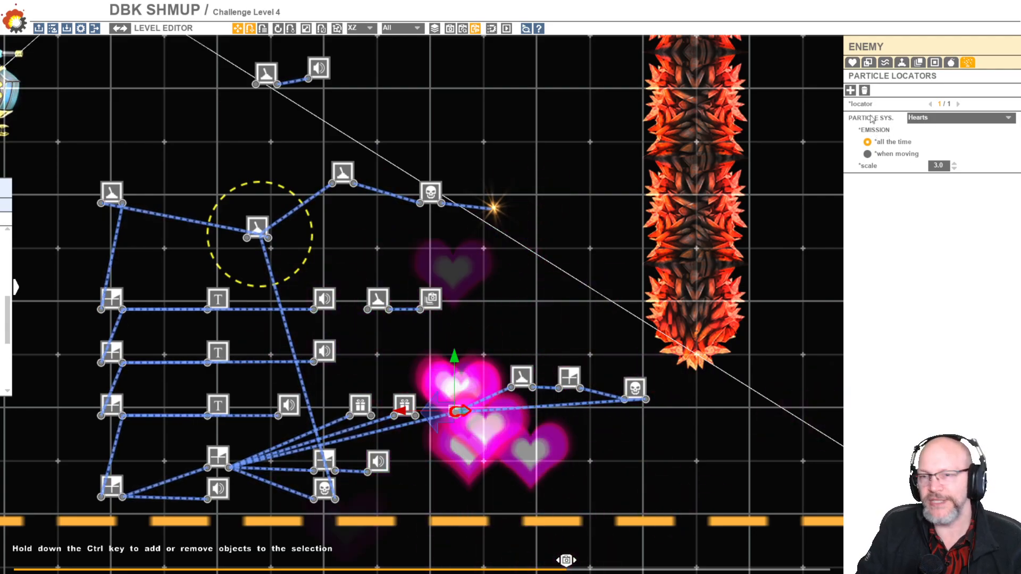
{"action": "left_click", "coordinate": [461, 455]}
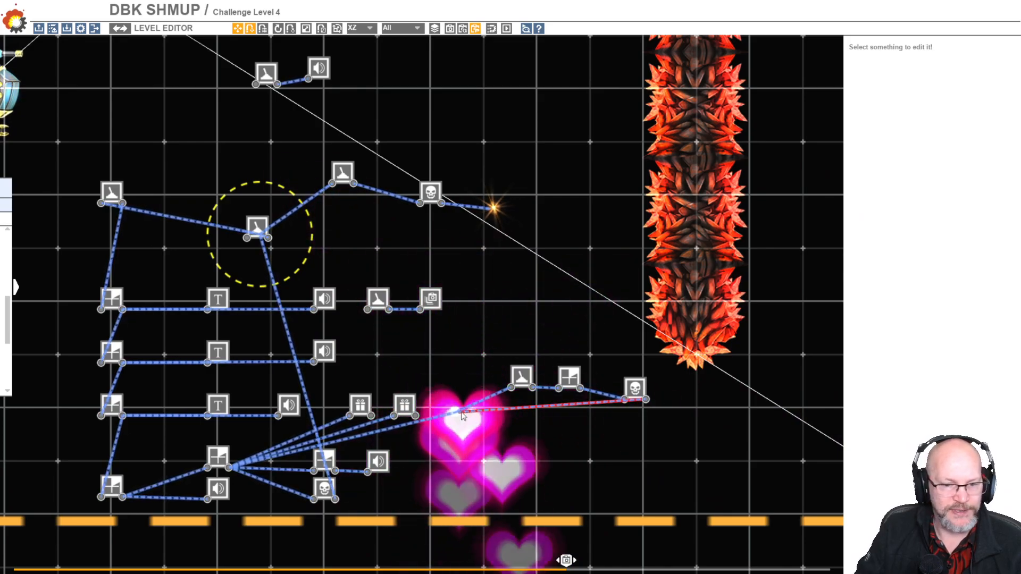
{"action": "left_click", "coordinate": [216, 456]}
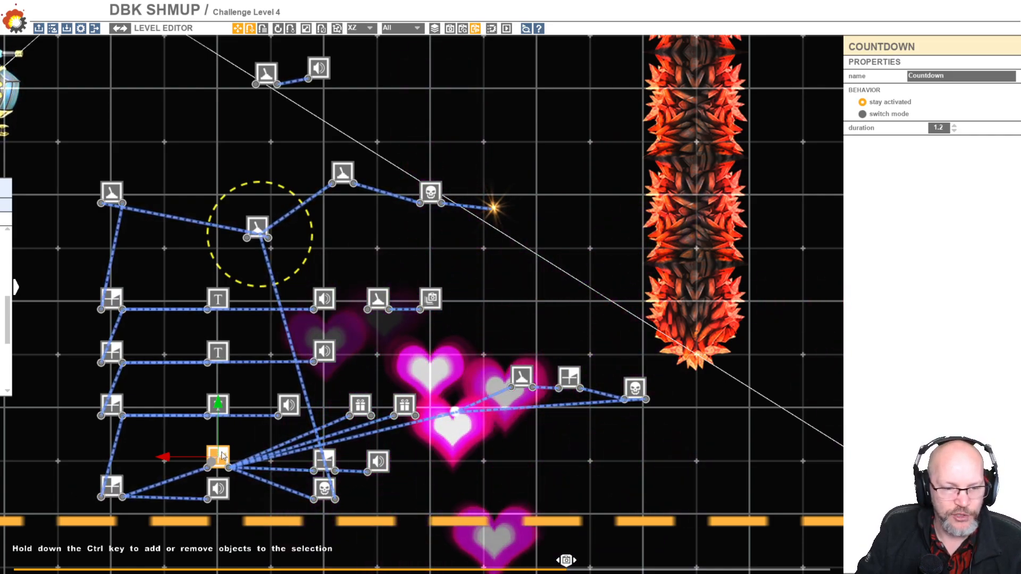
{"action": "left_click", "coordinate": [928, 75]}
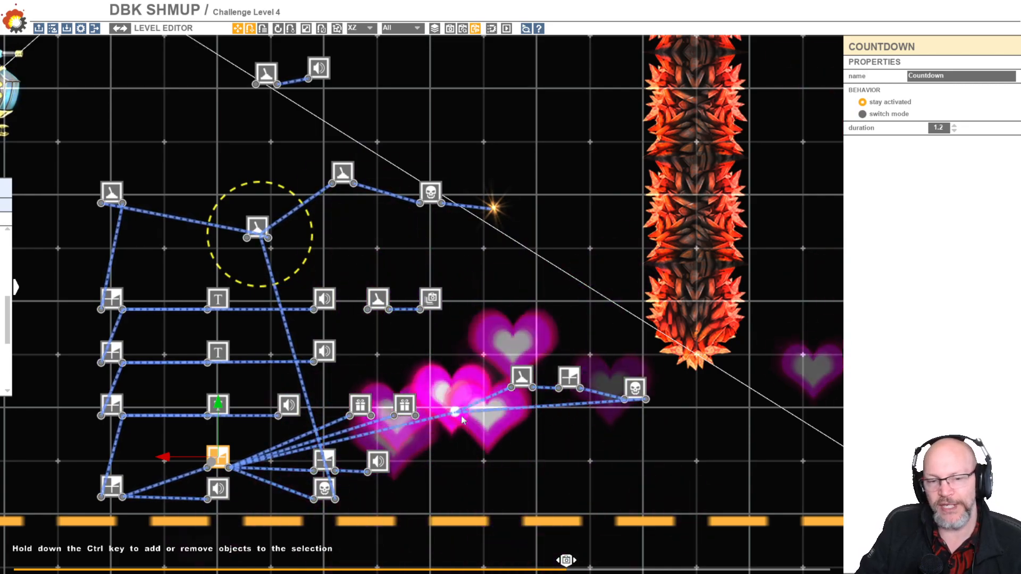
Review the trigger that starts the countdown chain, the Kill event linked to the circle and the circle enemy, and clear the selection.
{"action": "left_click", "coordinate": [111, 192]}
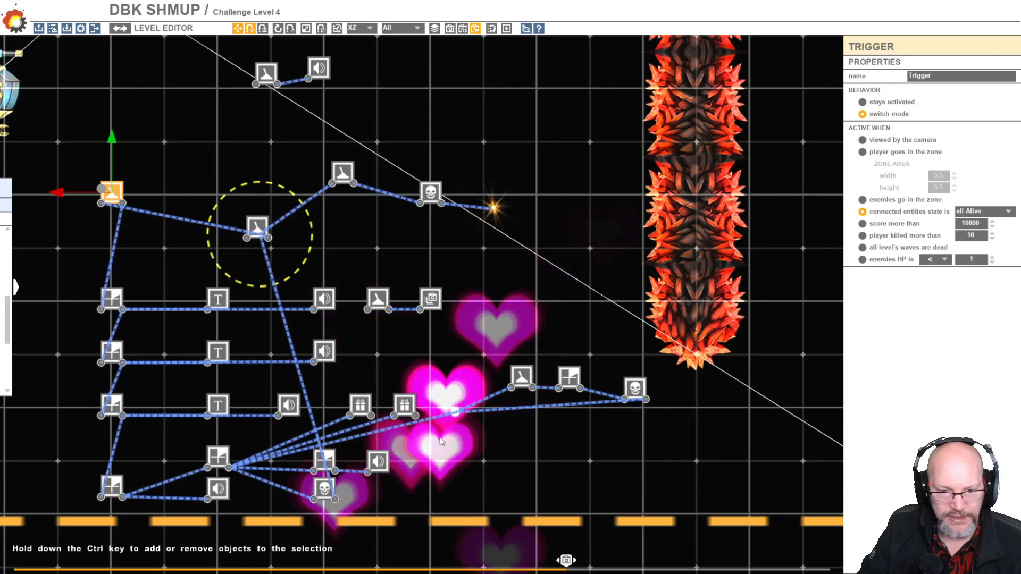
{"action": "left_click", "coordinate": [322, 489]}
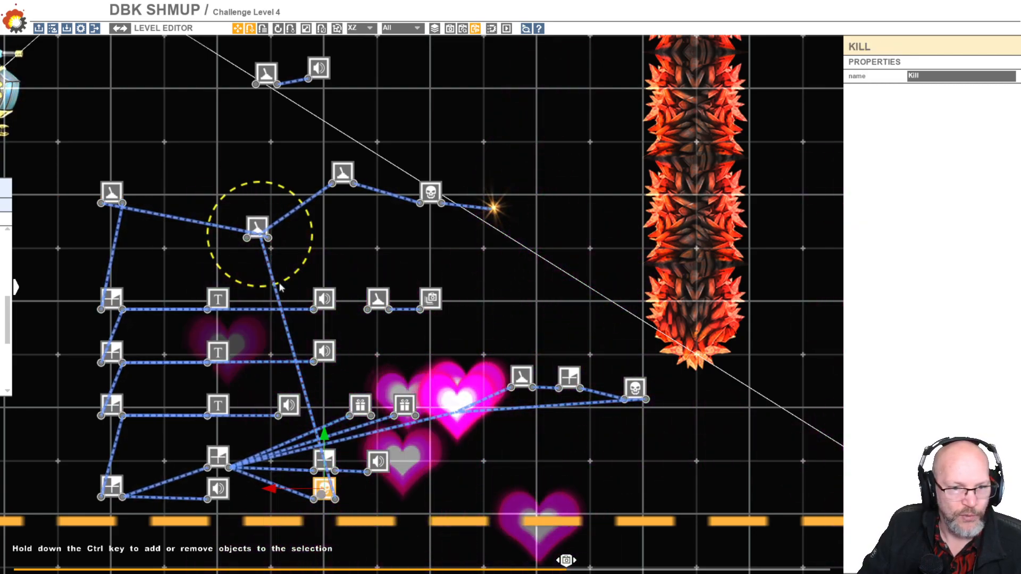
{"action": "left_click", "coordinate": [306, 264]}
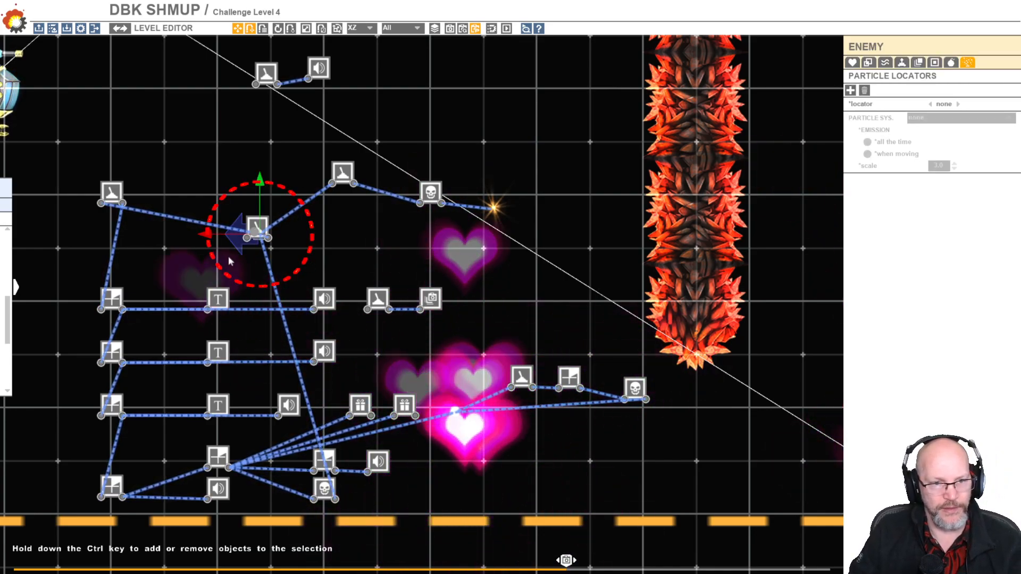
{"action": "left_click", "coordinate": [484, 546]}
Check the trigger linked to the hearts enemy and reposition that enemy just beside the two item spawners.
{"action": "left_click", "coordinate": [529, 378]}
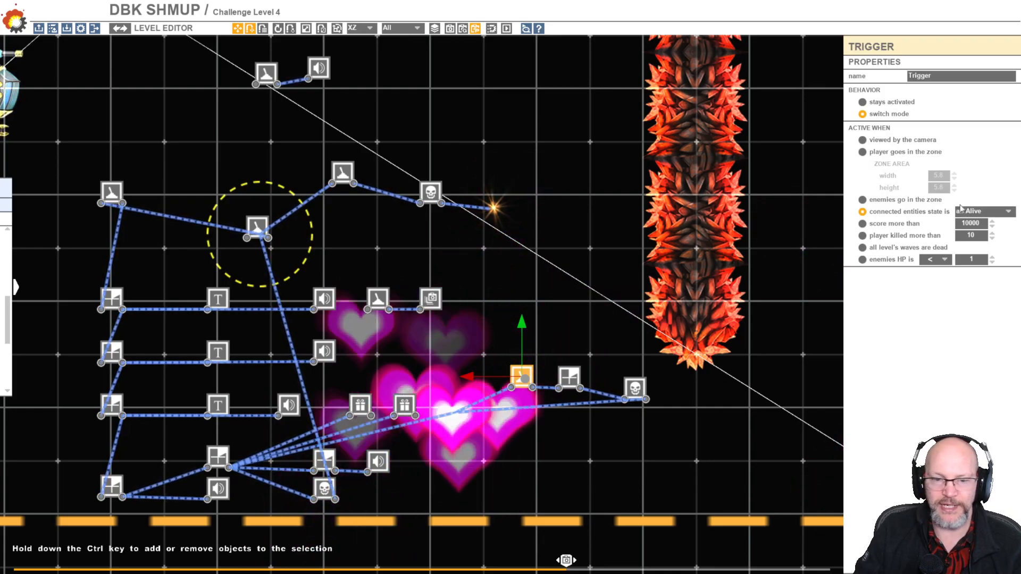
{"action": "left_click", "coordinate": [528, 426]}
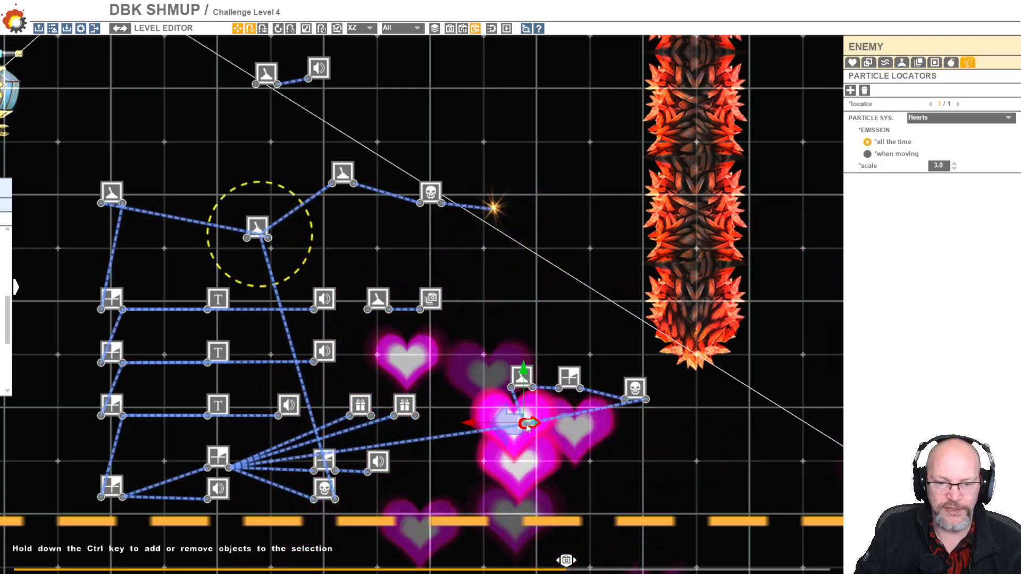
{"action": "left_click_drag", "start_coordinate": [527, 427], "coordinate": [460, 404]}
{"action": "left_click", "coordinate": [589, 540]}
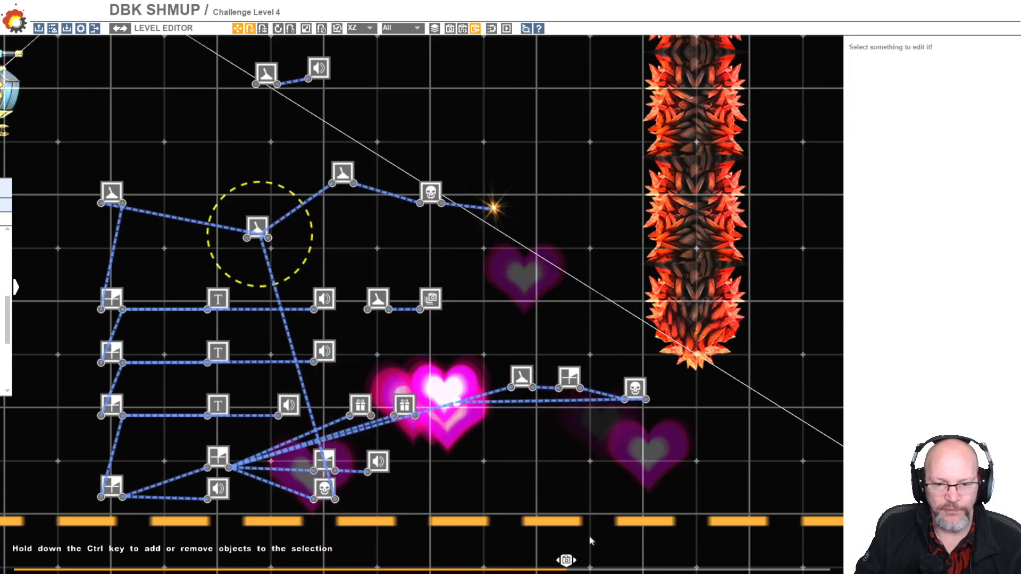
Review the countdown and the Kill event that follow the hearts enemy's trigger.
{"action": "left_click", "coordinate": [568, 379]}
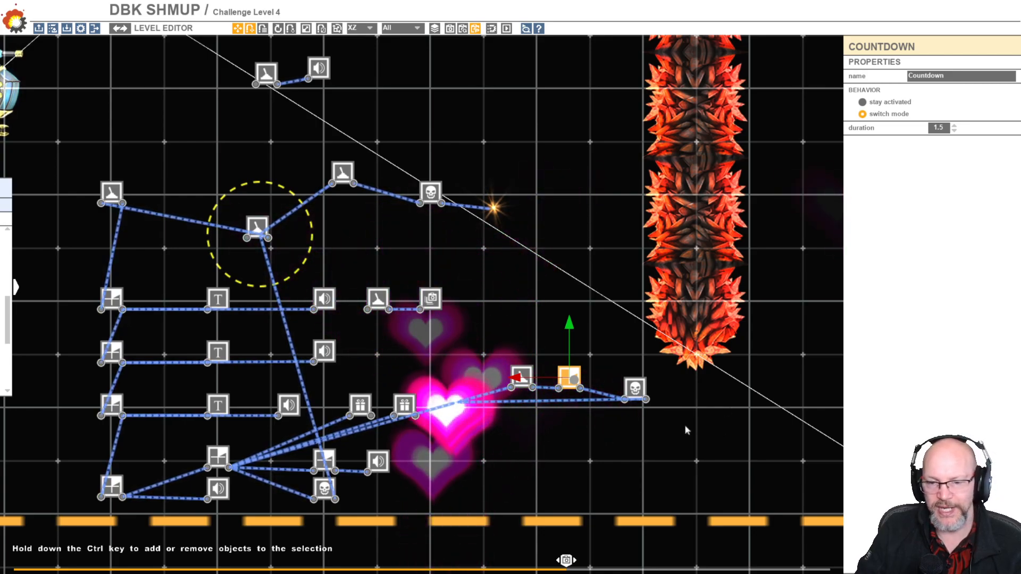
{"action": "left_click", "coordinate": [636, 388]}
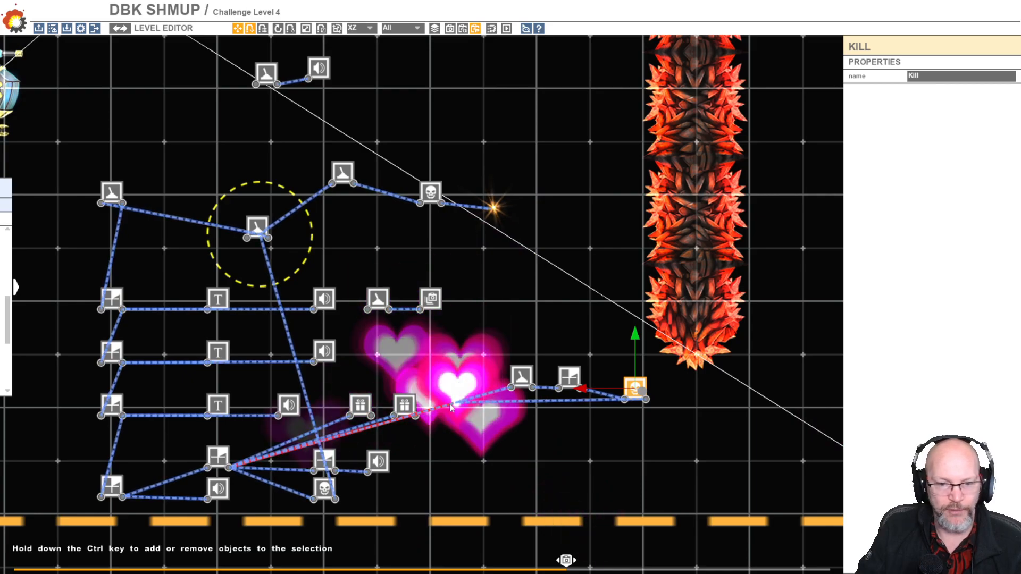
{"action": "middle_click_drag", "start_coordinate": [498, 451], "coordinate": [536, 448]}
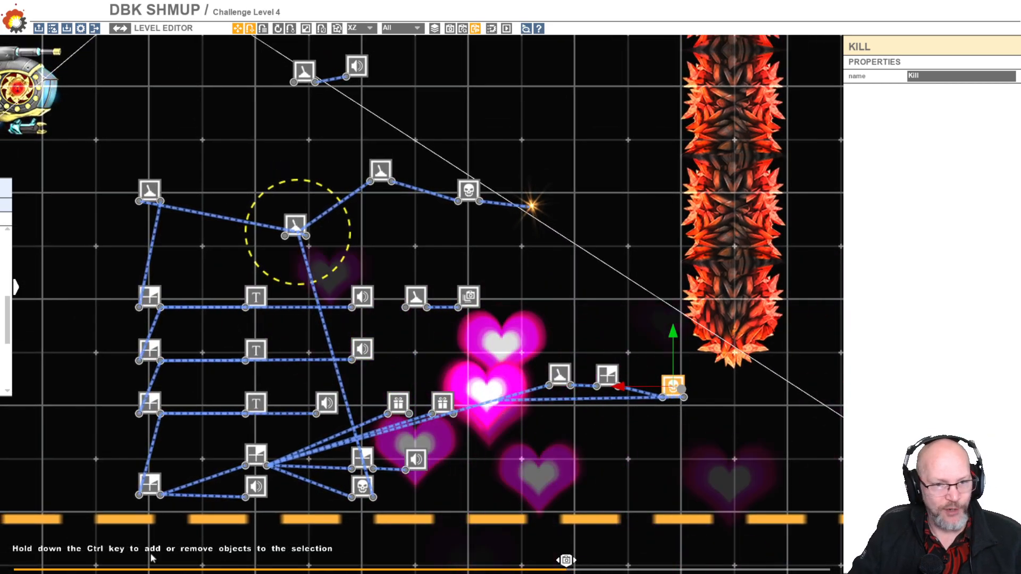
Move the SoulKey item spawner of the neighbouring hearts setup closer to the nearby trigger and Kill event.
{"action": "middle_click_drag", "start_coordinate": [718, 449], "coordinate": [279, 463]}
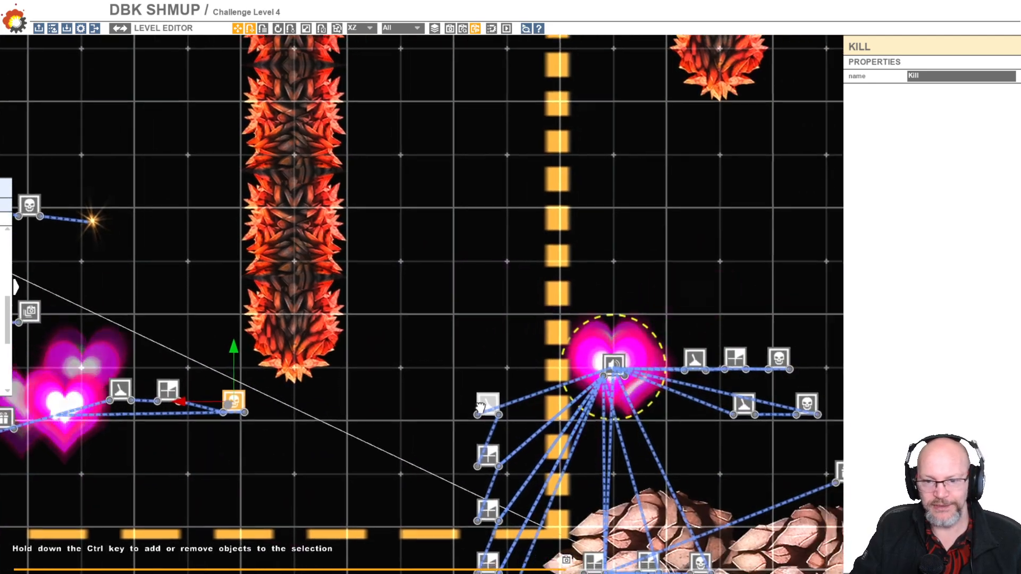
{"action": "middle_click_drag", "start_coordinate": [480, 407], "coordinate": [255, 217]}
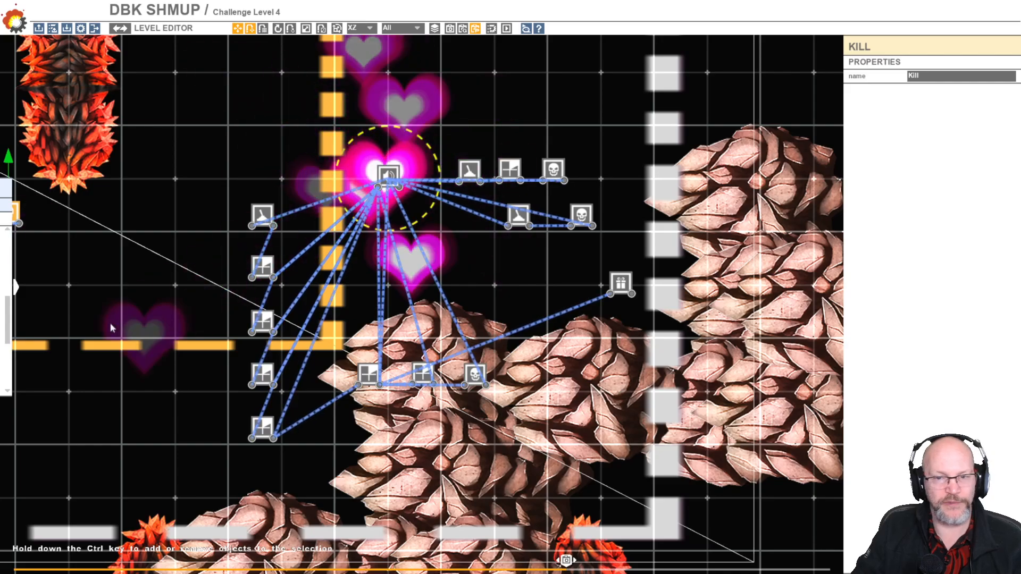
{"action": "left_click", "coordinate": [622, 283]}
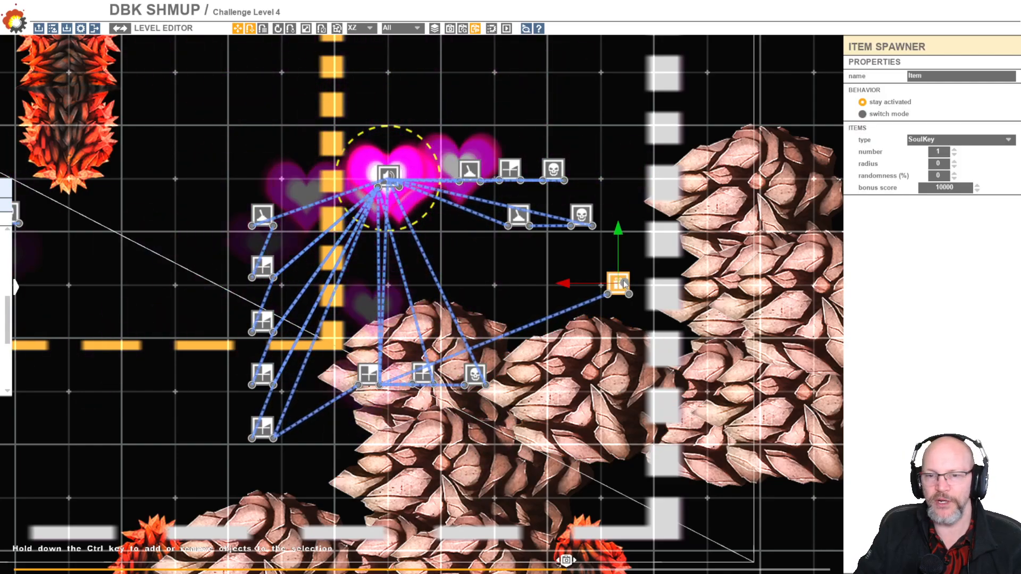
{"action": "left_click_drag", "start_coordinate": [625, 283], "coordinate": [545, 239]}
{"action": "middle_click_drag", "start_coordinate": [193, 309], "coordinate": [293, 312]}
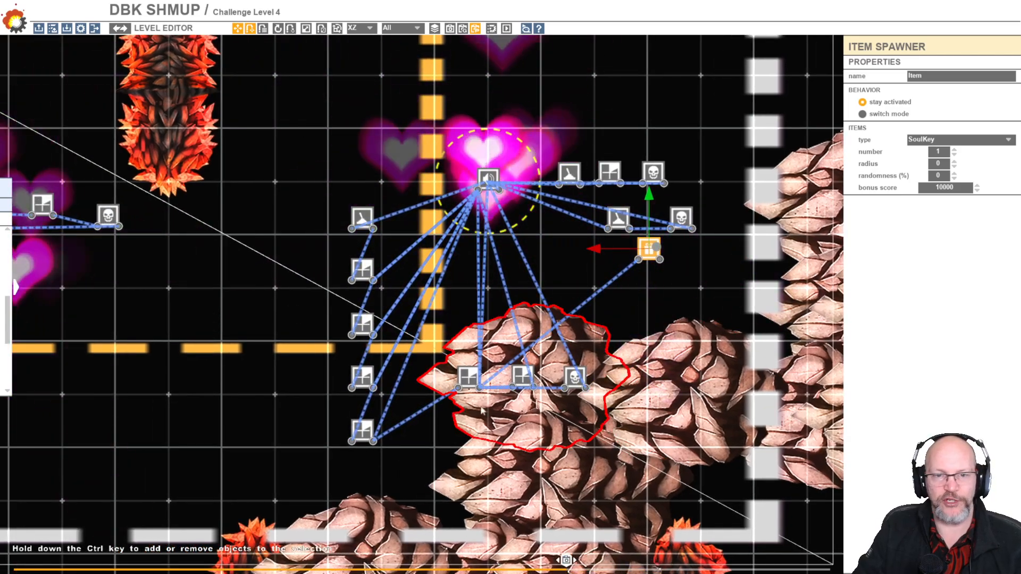
Examine the first secret area's connected-entities triggers, its player zone trigger in the circle and the Kill event before the sparkle.
{"action": "middle_click_drag", "start_coordinate": [103, 353], "coordinate": [636, 431]}
{"action": "middle_click_drag", "start_coordinate": [164, 244], "coordinate": [164, 260]}
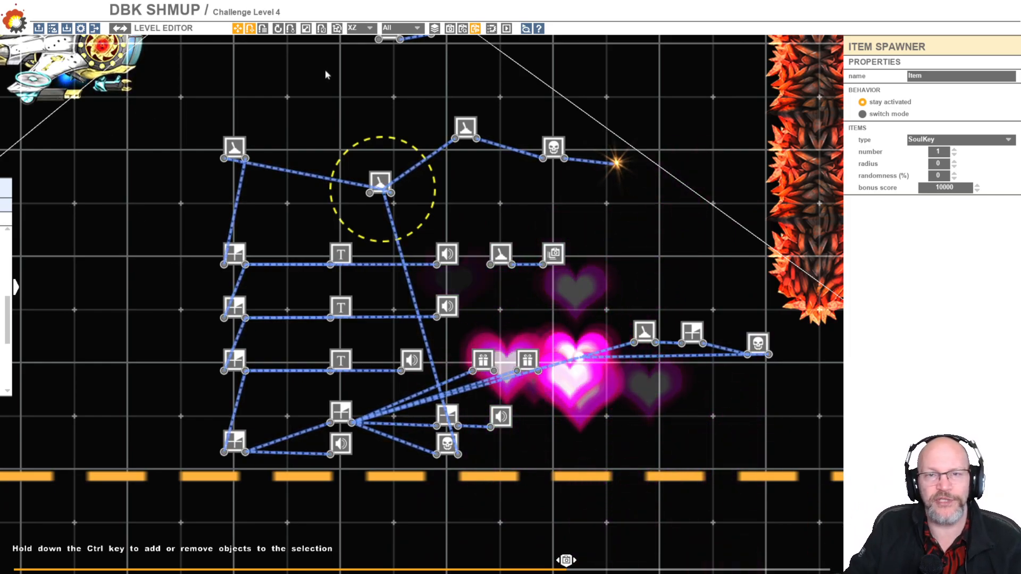
{"action": "left_click", "coordinate": [239, 148]}
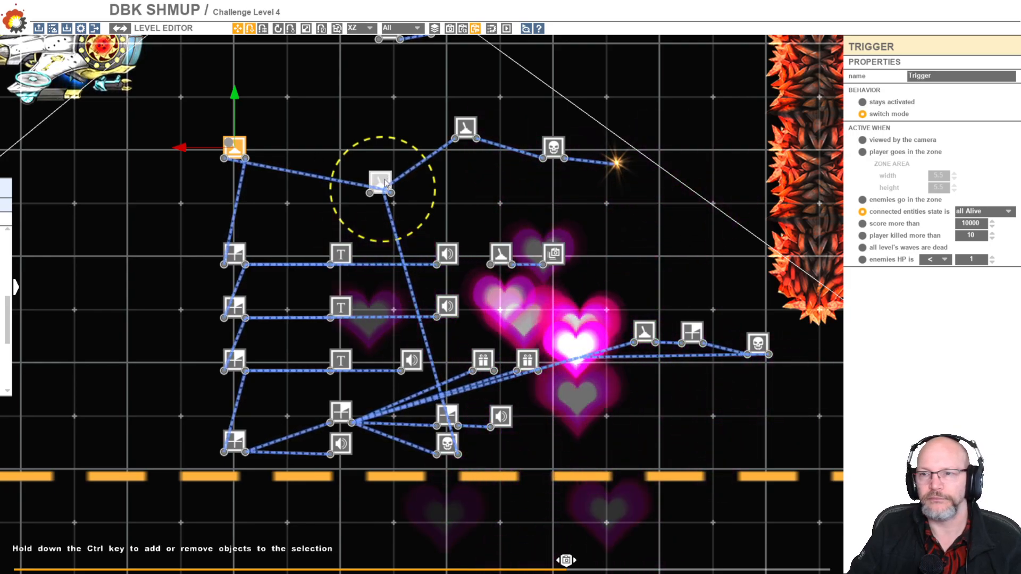
{"action": "left_click", "coordinate": [384, 179]}
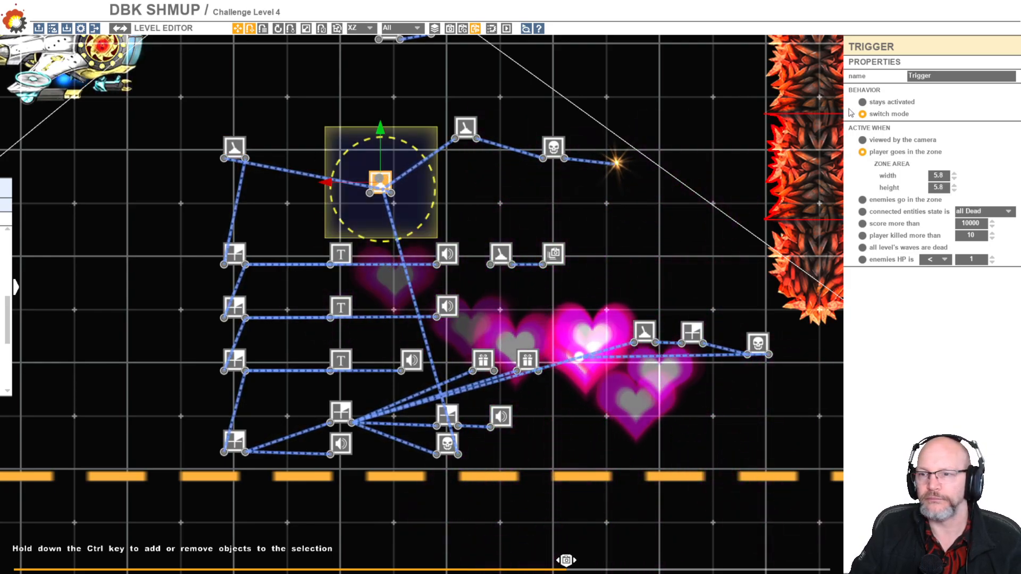
{"action": "left_click", "coordinate": [467, 127]}
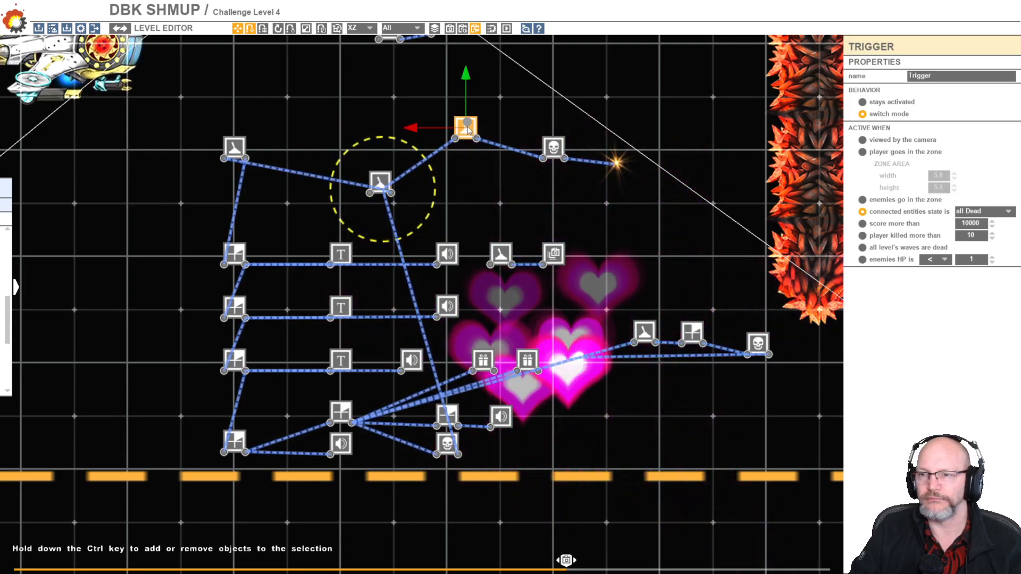
{"action": "left_click", "coordinate": [554, 148]}
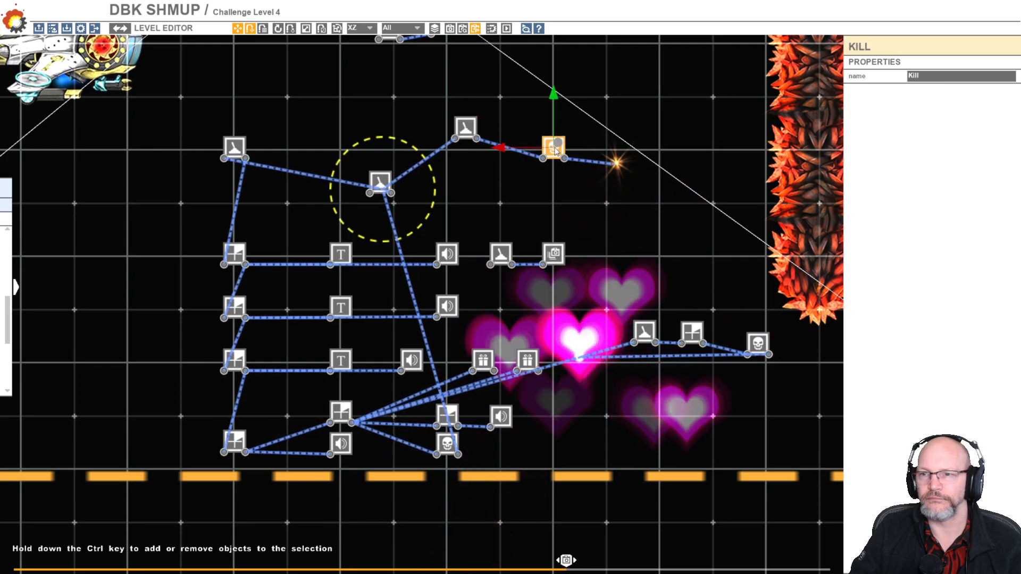
Examine the _SecretSparkle enemy's general, collision, wave, gameplay, animation, waypoint and weaponry settings.
{"action": "left_click", "coordinate": [617, 163]}
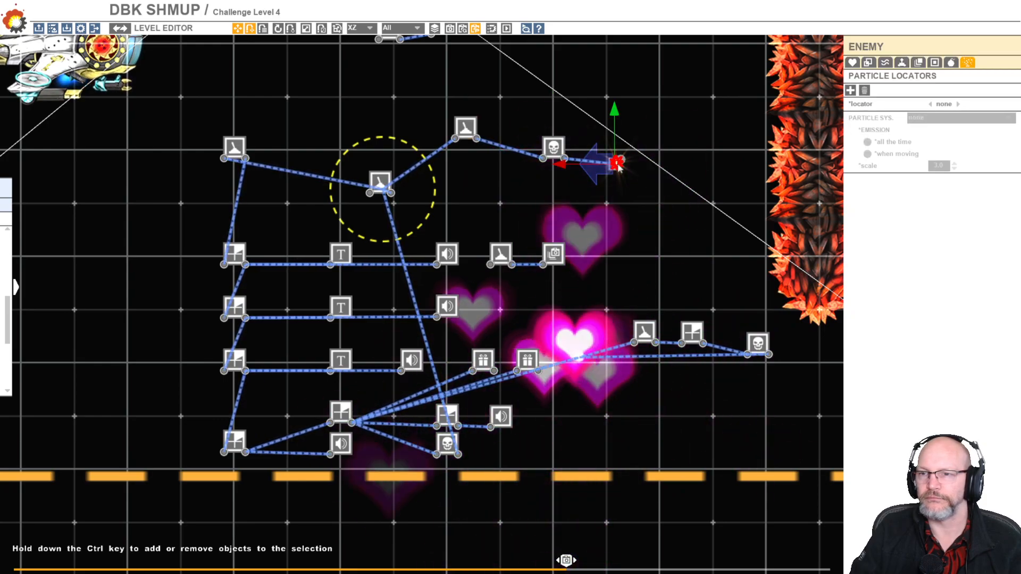
{"action": "left_click", "coordinate": [853, 63]}
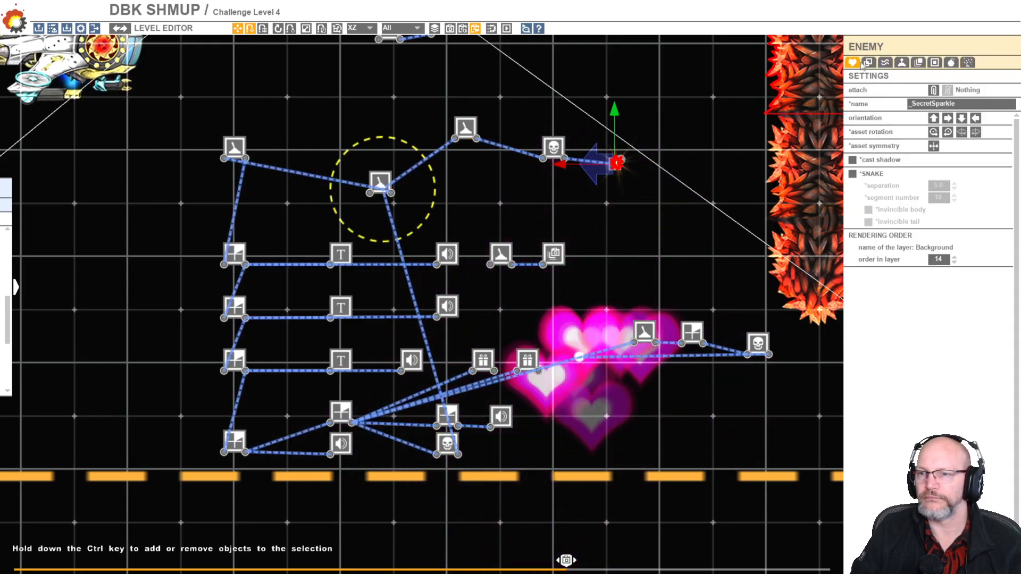
{"action": "left_click", "coordinate": [869, 63]}
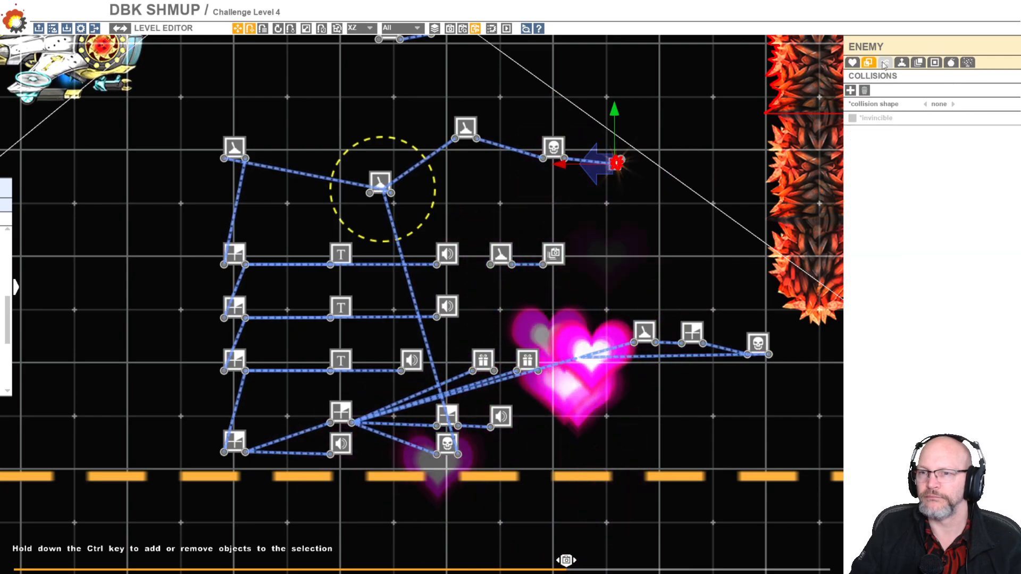
{"action": "left_click", "coordinate": [885, 63]}
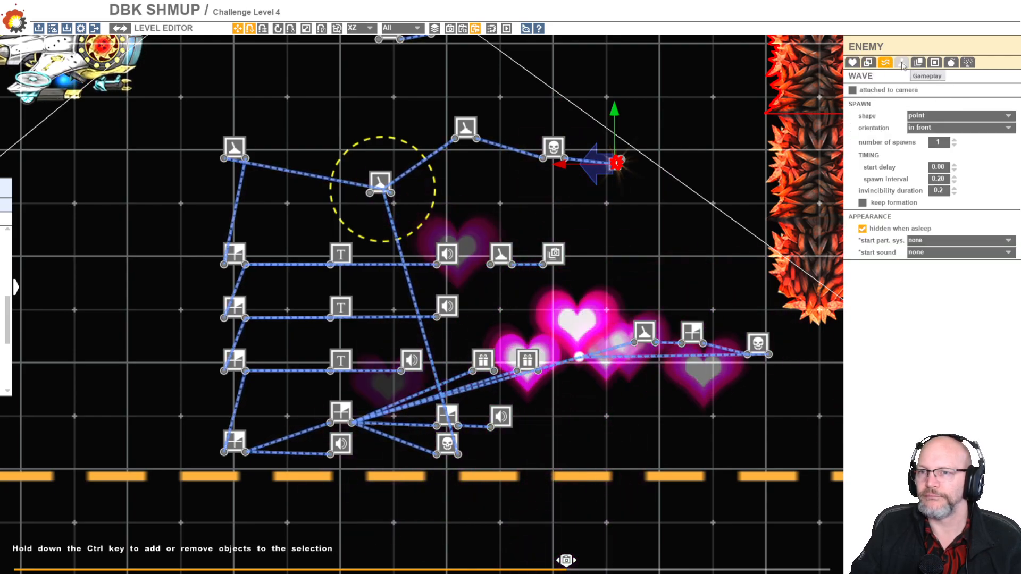
{"action": "left_click", "coordinate": [902, 63]}
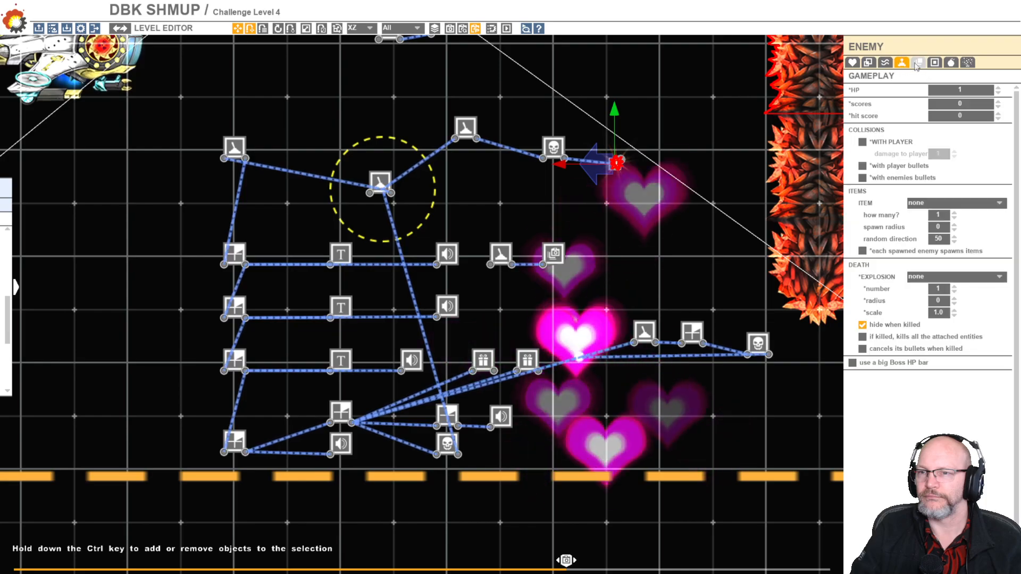
{"action": "left_click", "coordinate": [918, 63]}
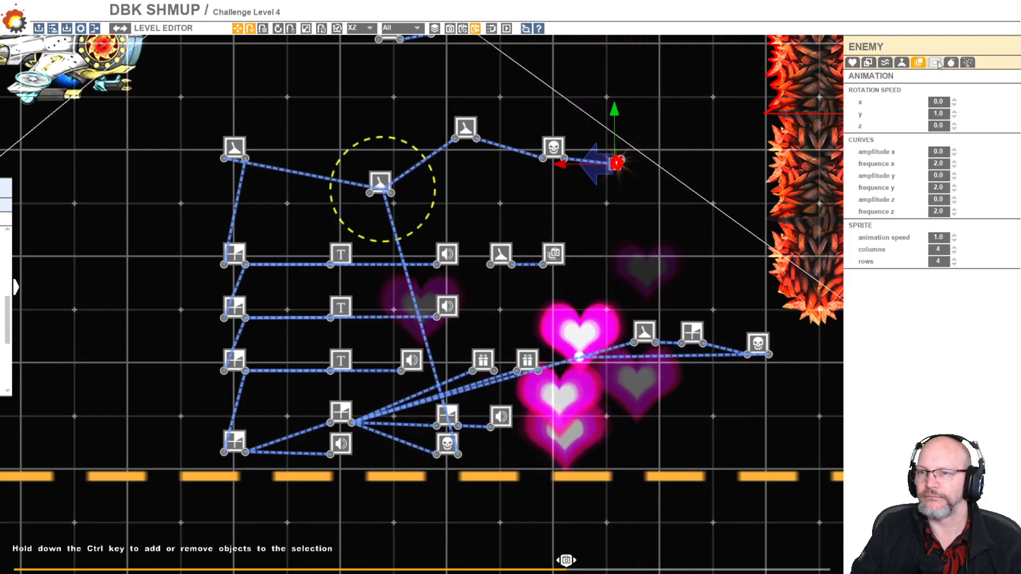
{"action": "left_click", "coordinate": [935, 63]}
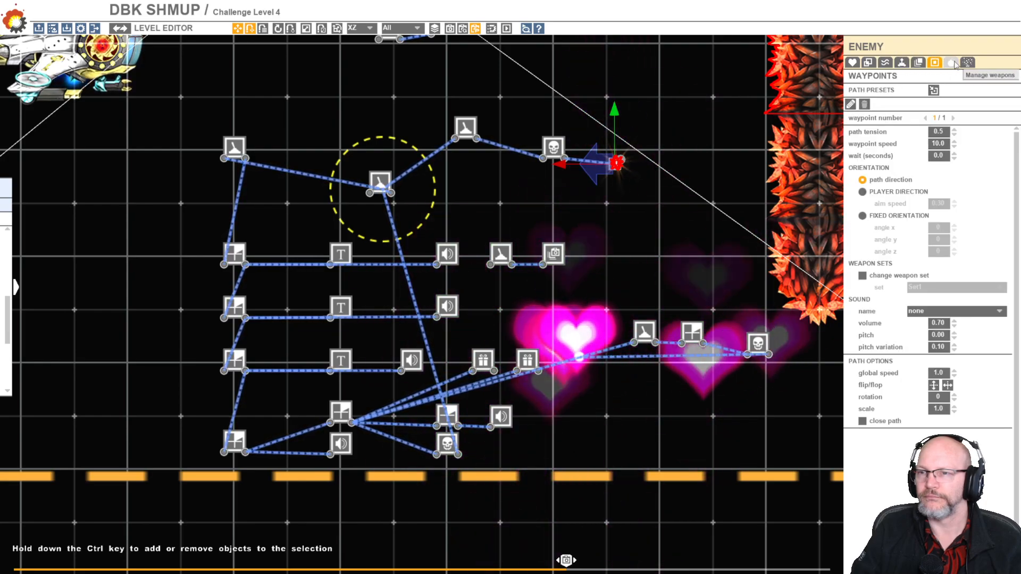
{"action": "left_click", "coordinate": [951, 63]}
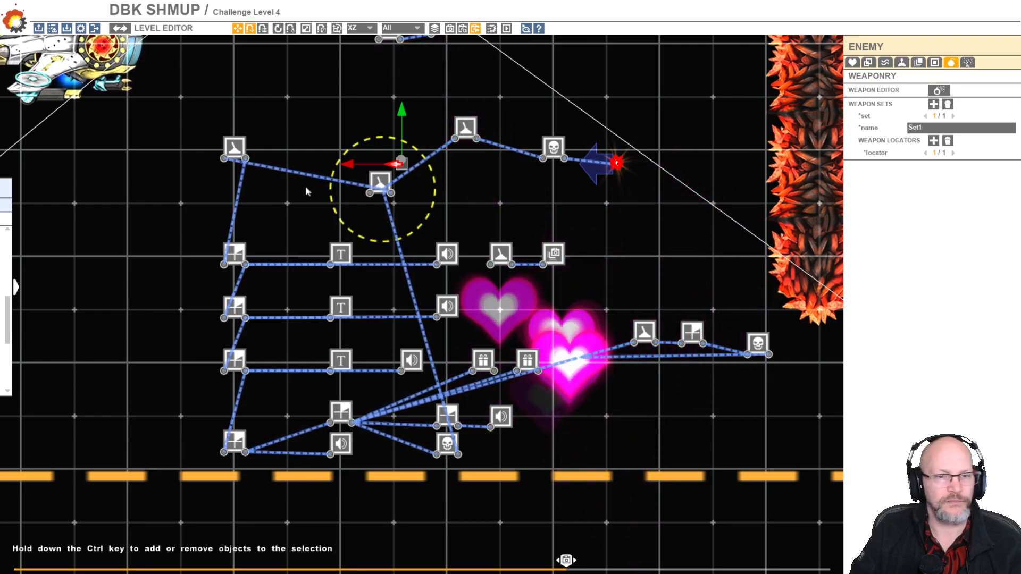
Examine the first countdown row's 0.1 duration event, its text "3", its CountDownTone.wav sound and the neighbouring trigger.
{"action": "left_click", "coordinate": [239, 253]}
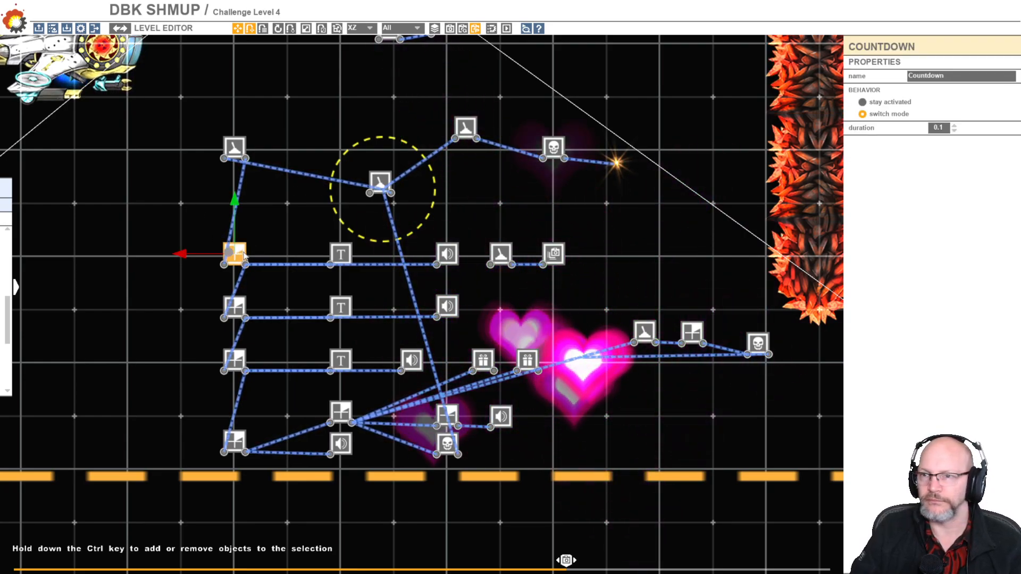
{"action": "left_click", "coordinate": [344, 256]}
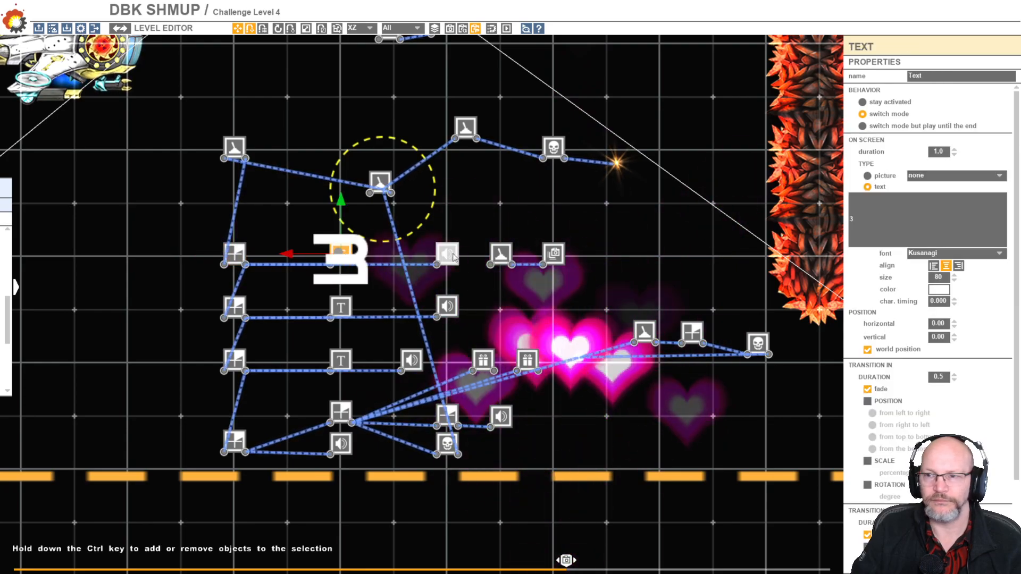
{"action": "left_click", "coordinate": [450, 256]}
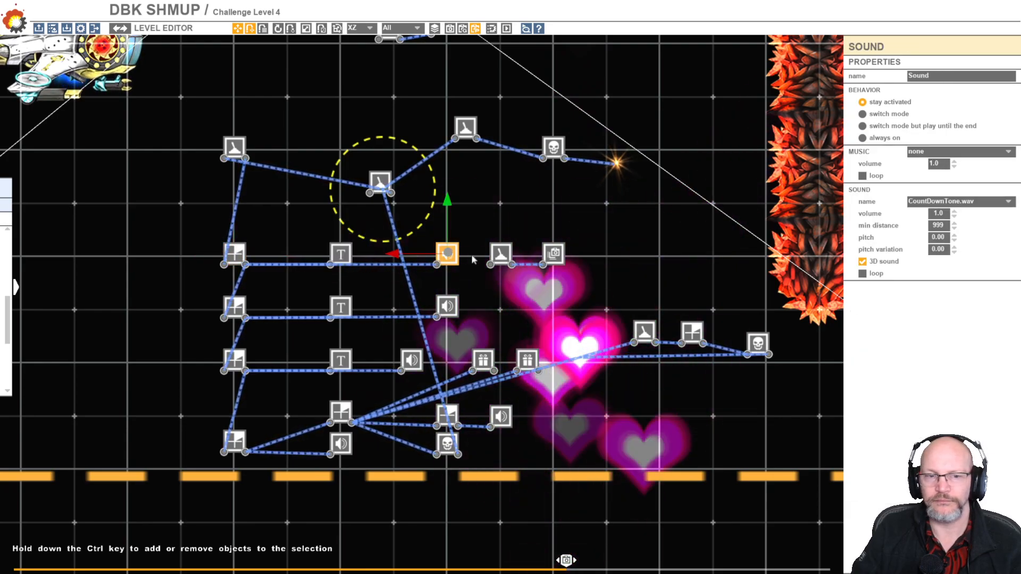
{"action": "left_click", "coordinate": [501, 253]}
{"action": "left_click", "coordinate": [483, 283]}
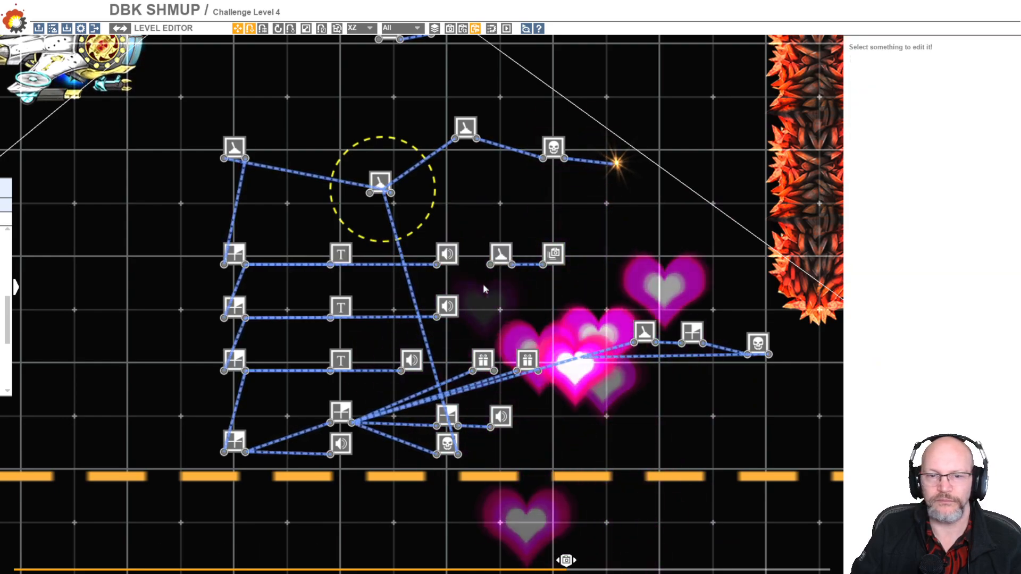
Examine the second and third rows' countdown events, the texts "2" and "1", and their tone sounds.
{"action": "left_click", "coordinate": [233, 306]}
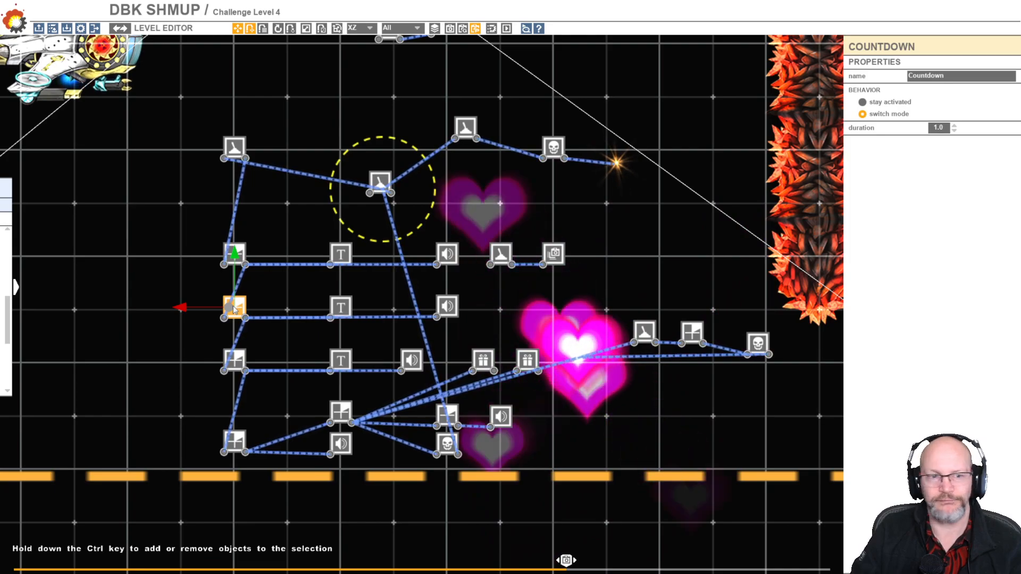
{"action": "left_click", "coordinate": [338, 309]}
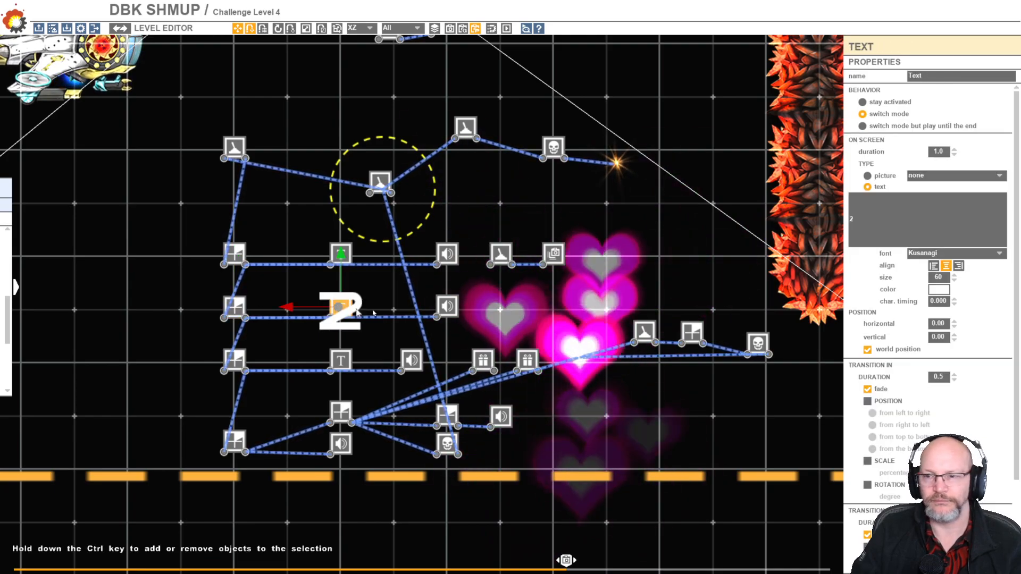
{"action": "left_click", "coordinate": [445, 307]}
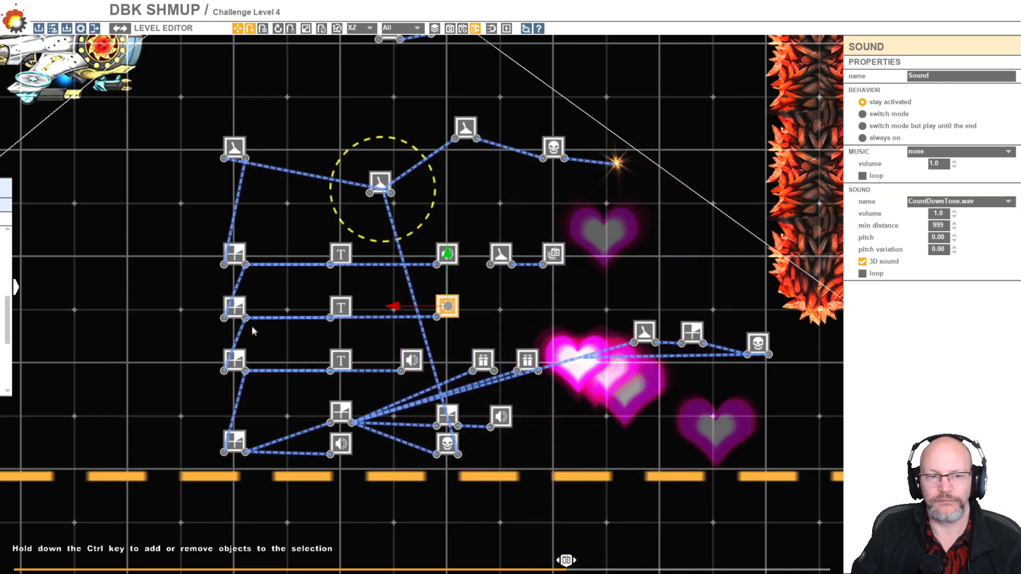
{"action": "left_click", "coordinate": [238, 360]}
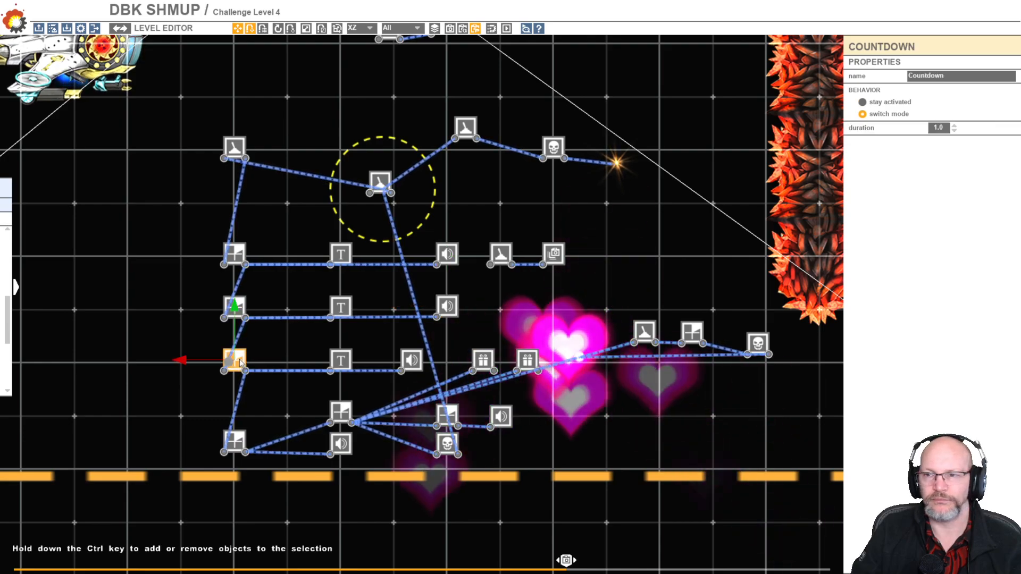
{"action": "left_click", "coordinate": [344, 361]}
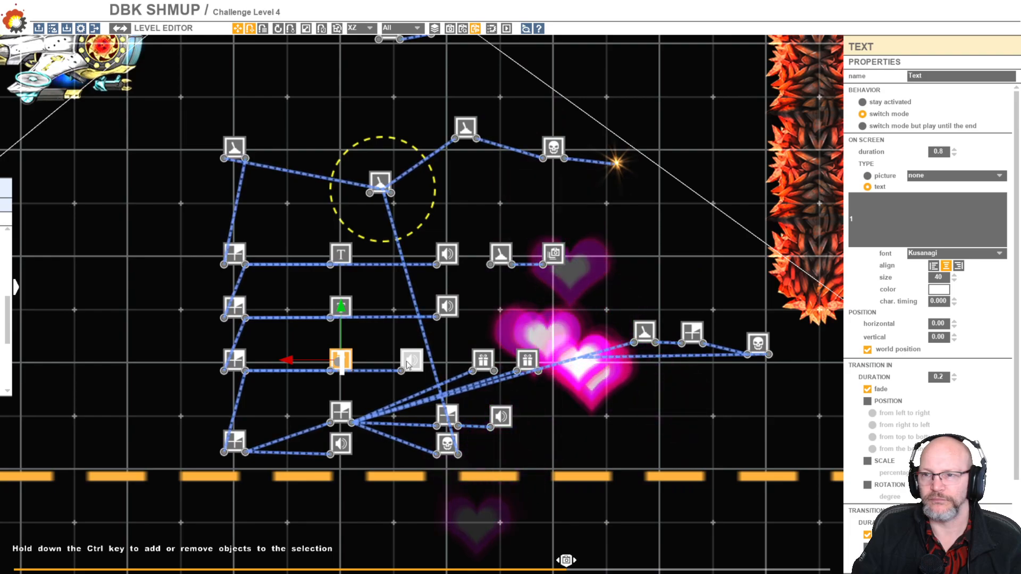
{"action": "left_click", "coordinate": [408, 362]}
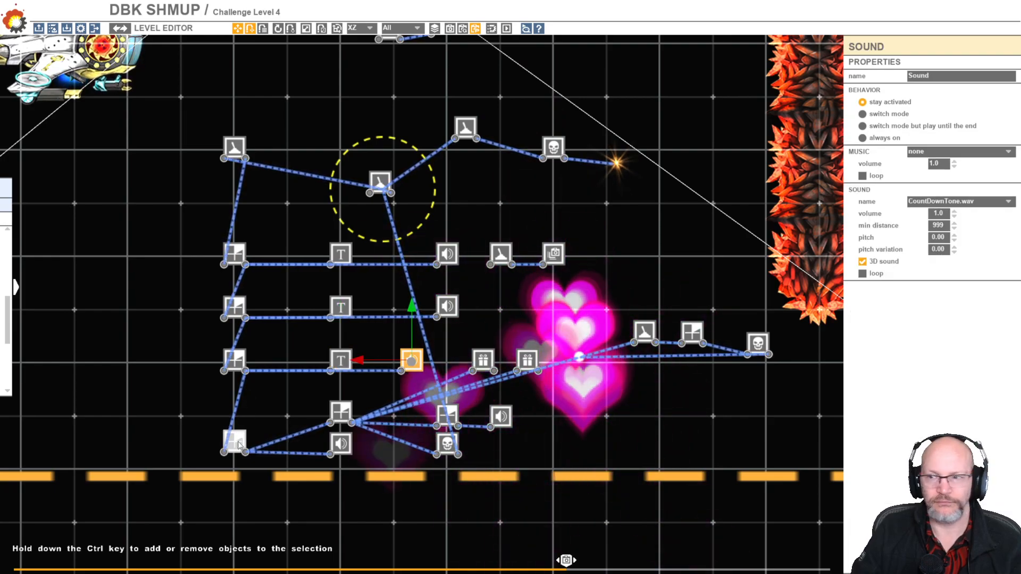
Review the final countdown, the follow-up countdown it links to, and the SoulKey and star collection item spawners.
{"action": "left_click", "coordinate": [239, 444]}
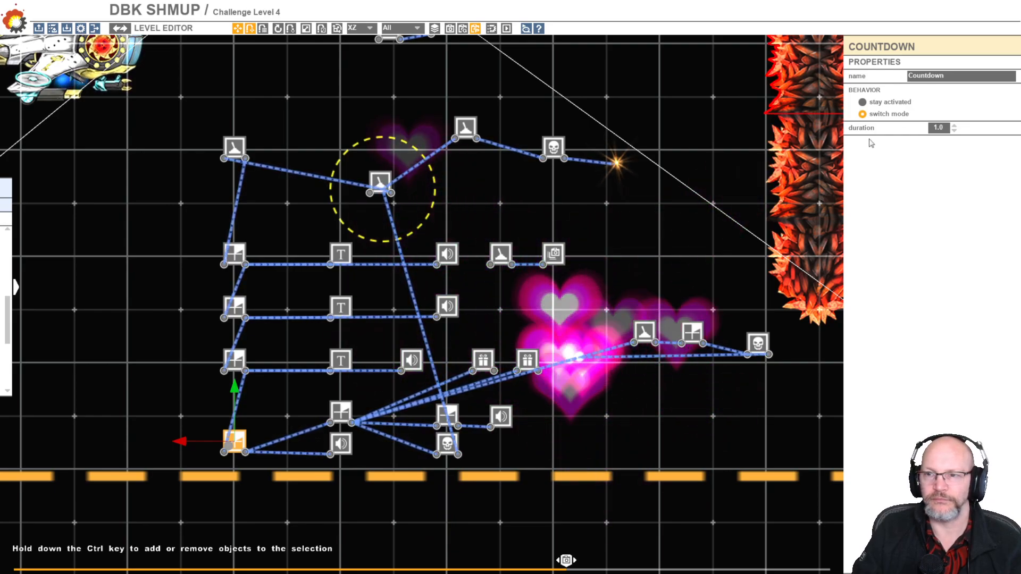
{"action": "left_click", "coordinate": [341, 413]}
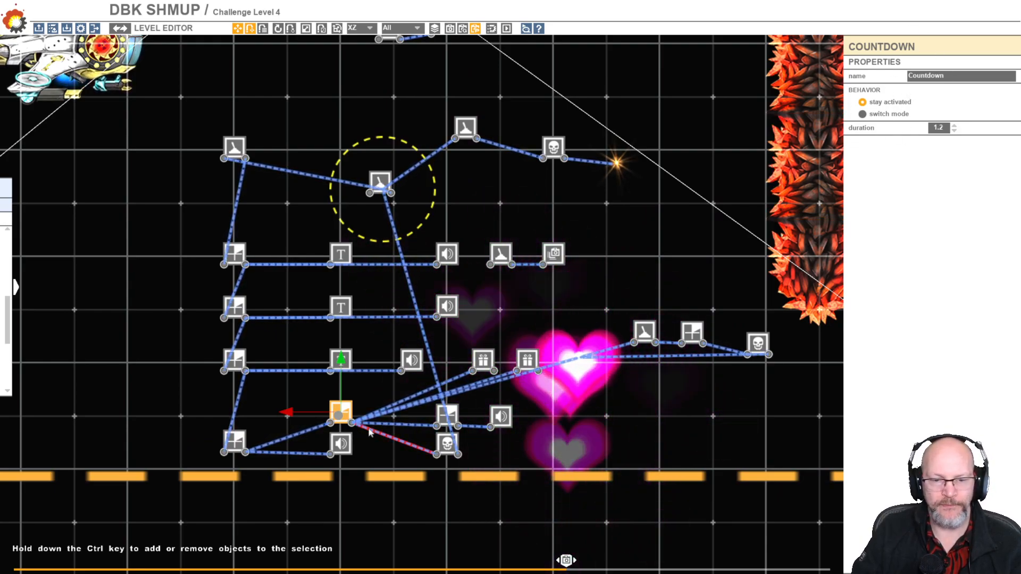
{"action": "left_click", "coordinate": [482, 365]}
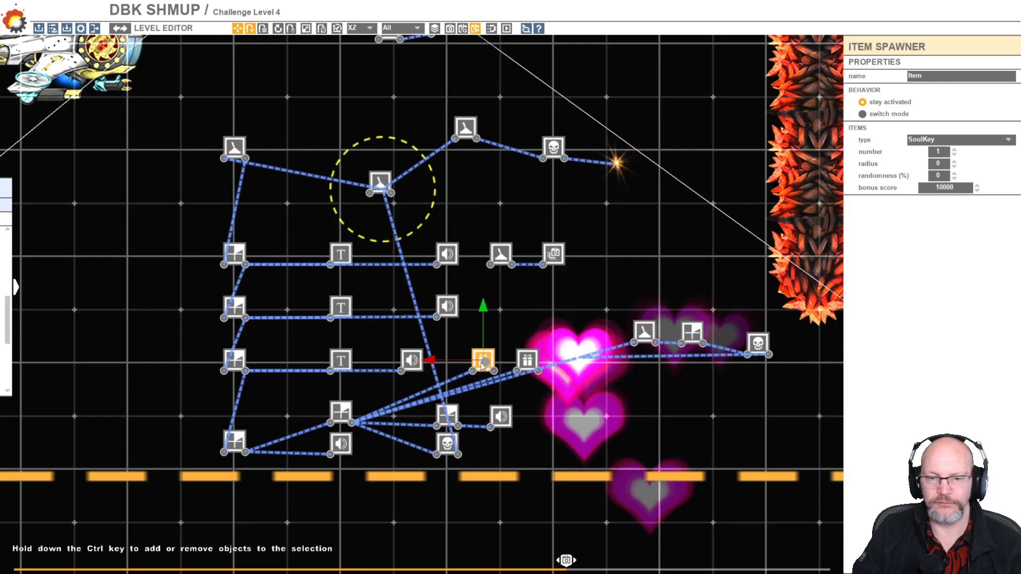
{"action": "left_click", "coordinate": [526, 363]}
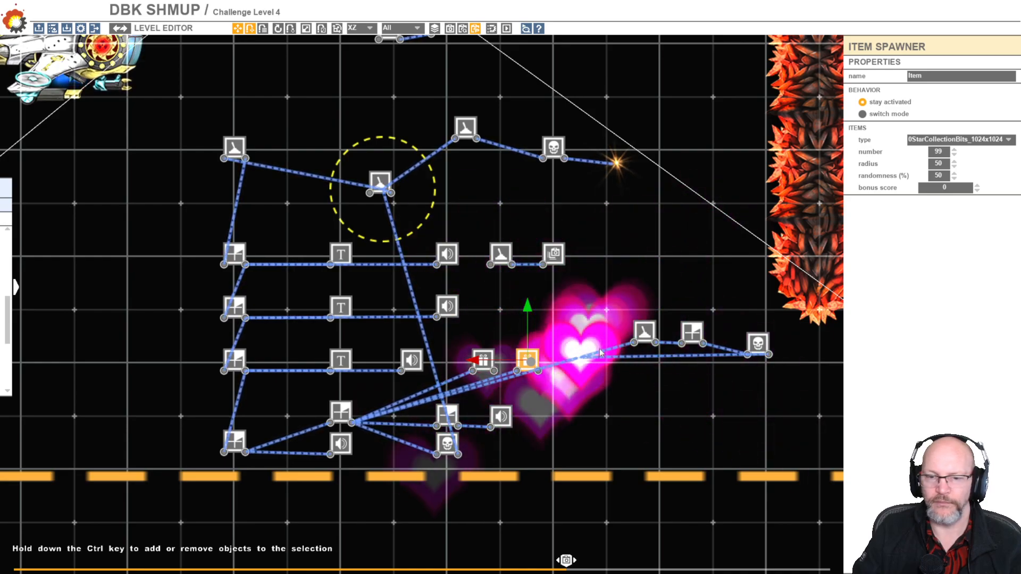
Examine the _VFXHearts enemy's general, collision, gameplay, animation, waypoint, weaponry and particle locator settings.
{"action": "left_click", "coordinate": [579, 358]}
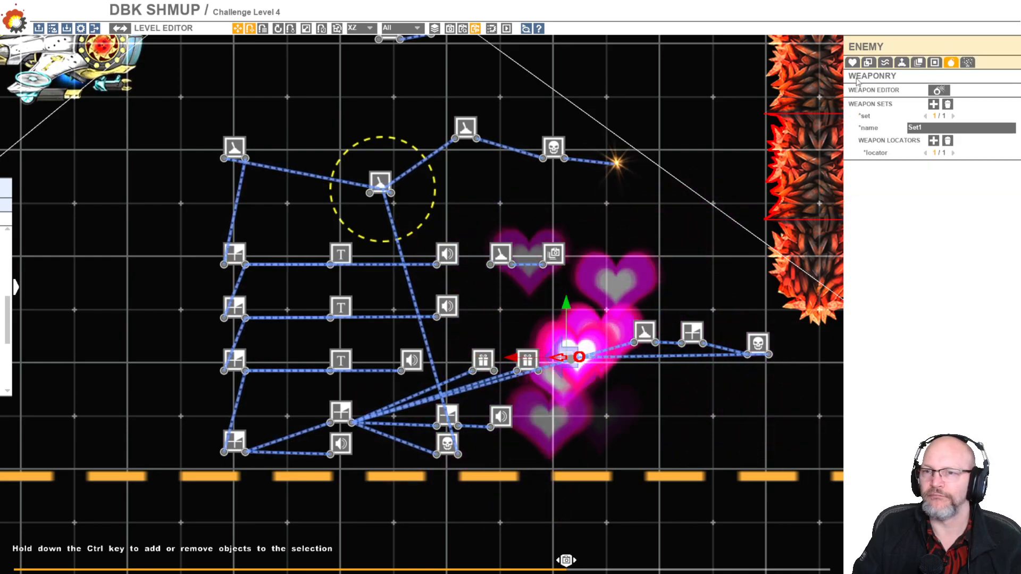
{"action": "left_click", "coordinate": [852, 63]}
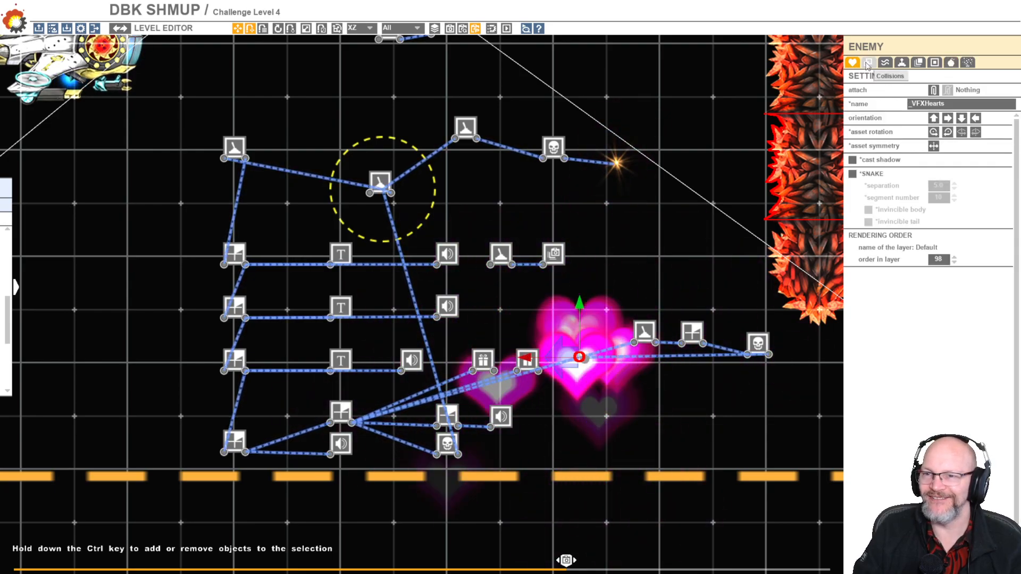
{"action": "left_click", "coordinate": [867, 63]}
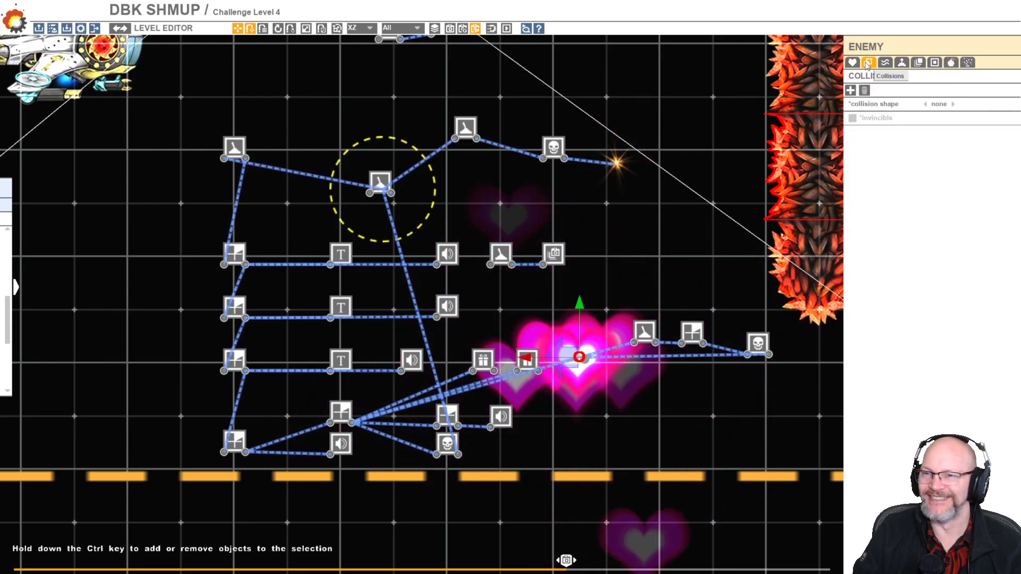
{"action": "left_click", "coordinate": [901, 63]}
{"action": "left_click", "coordinate": [920, 63]}
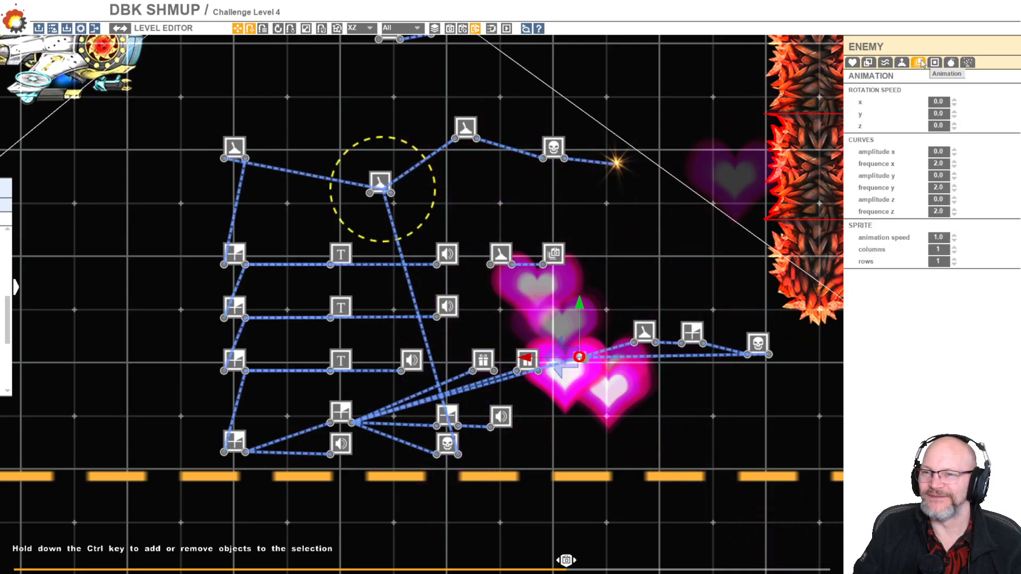
{"action": "left_click", "coordinate": [934, 63]}
{"action": "left_click", "coordinate": [951, 63]}
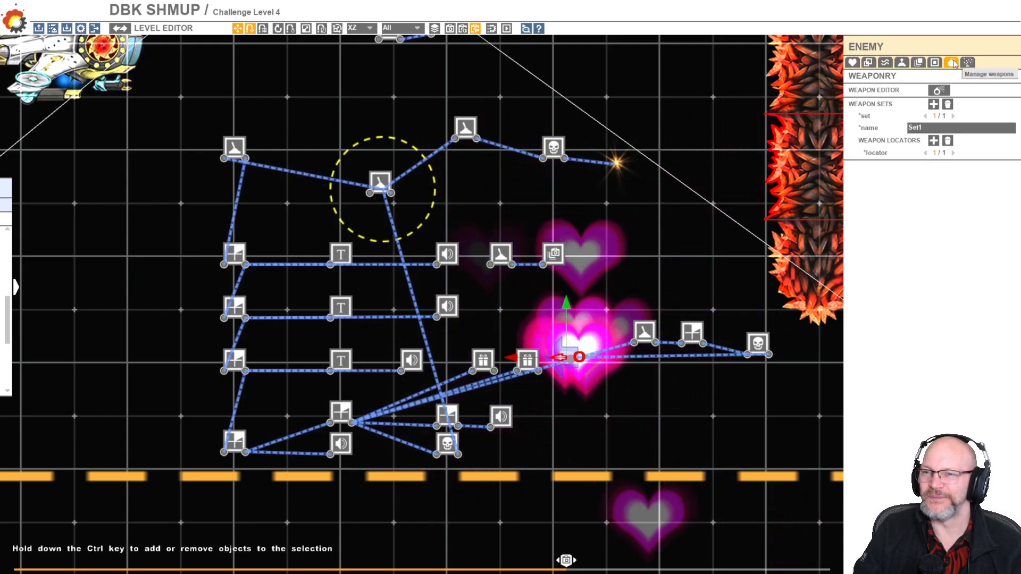
{"action": "left_click", "coordinate": [969, 63]}
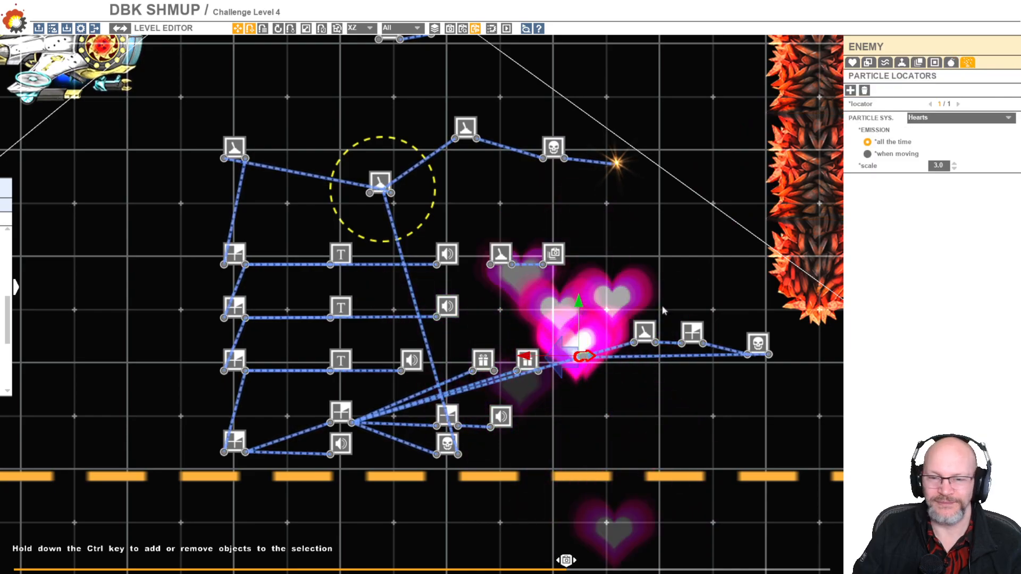
Examine the hearts enemy's connected-entities trigger, its countdown and the Kill event linked back to the enemy.
{"action": "left_click", "coordinate": [652, 335]}
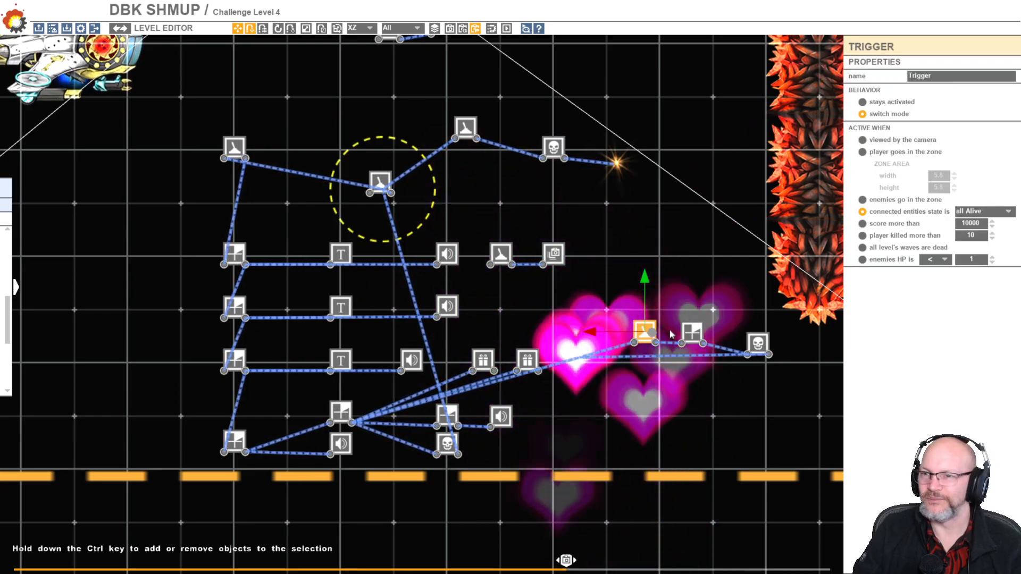
{"action": "left_click", "coordinate": [692, 333]}
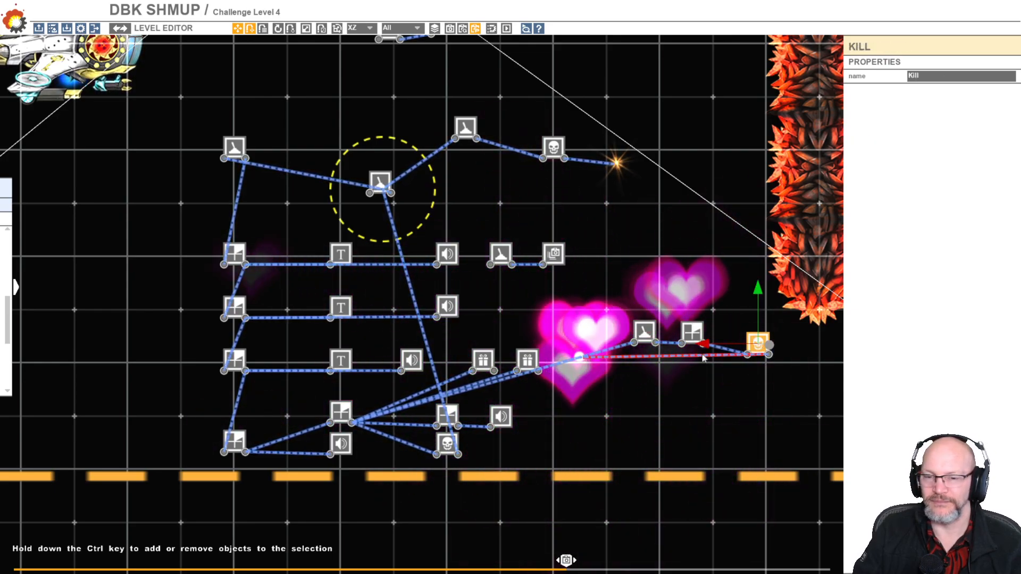
{"action": "left_click", "coordinate": [563, 373]}
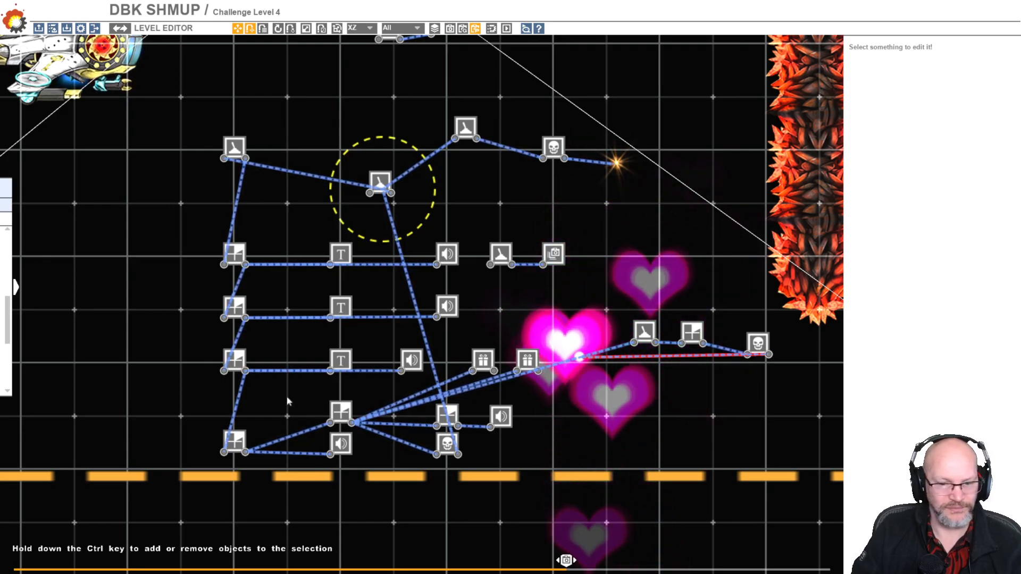
Check the short countdown before the Announcer_SecretFound.wav sound, that sound's settings and the Kill event below it.
{"action": "left_click", "coordinate": [447, 414]}
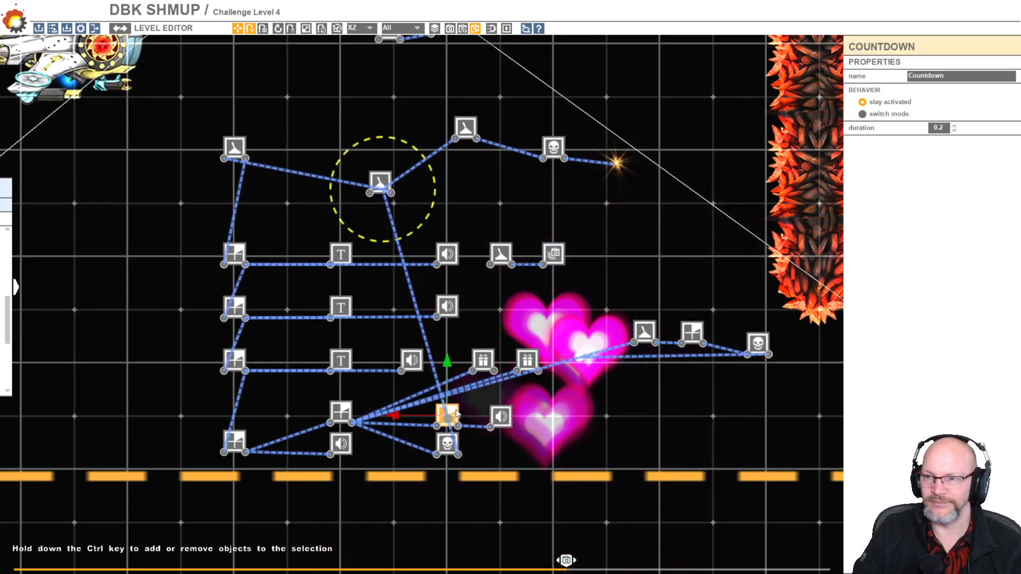
{"action": "left_click", "coordinate": [502, 417]}
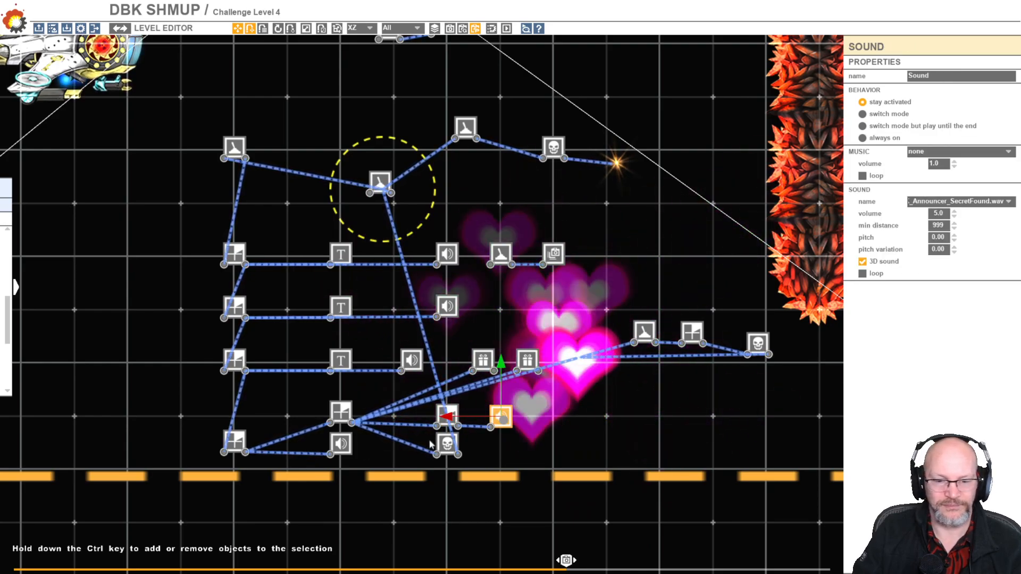
{"action": "left_click", "coordinate": [445, 447]}
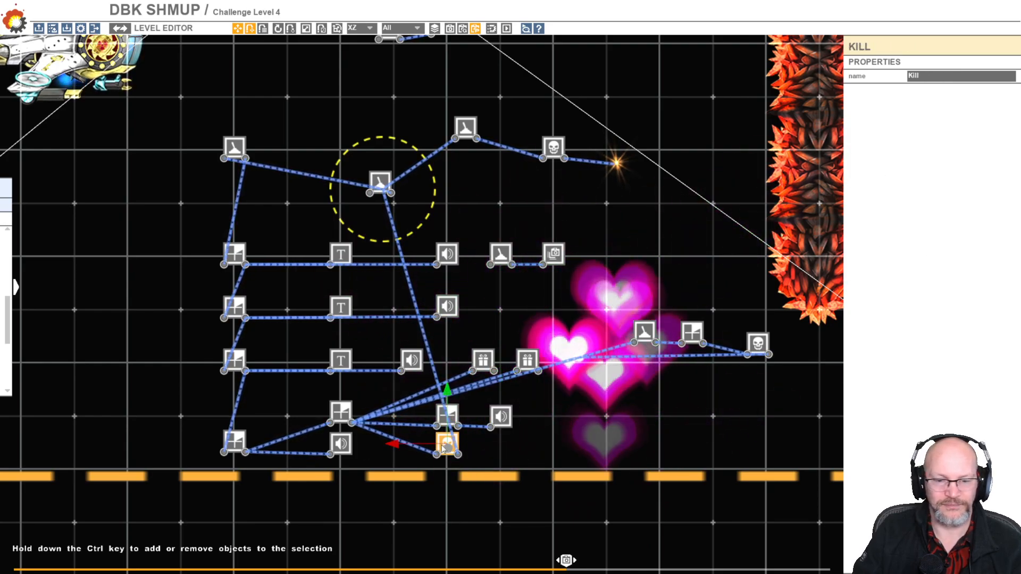
Shift the player zone trigger inside the dashed circle slightly toward the lower right.
{"action": "left_click", "coordinate": [425, 338]}
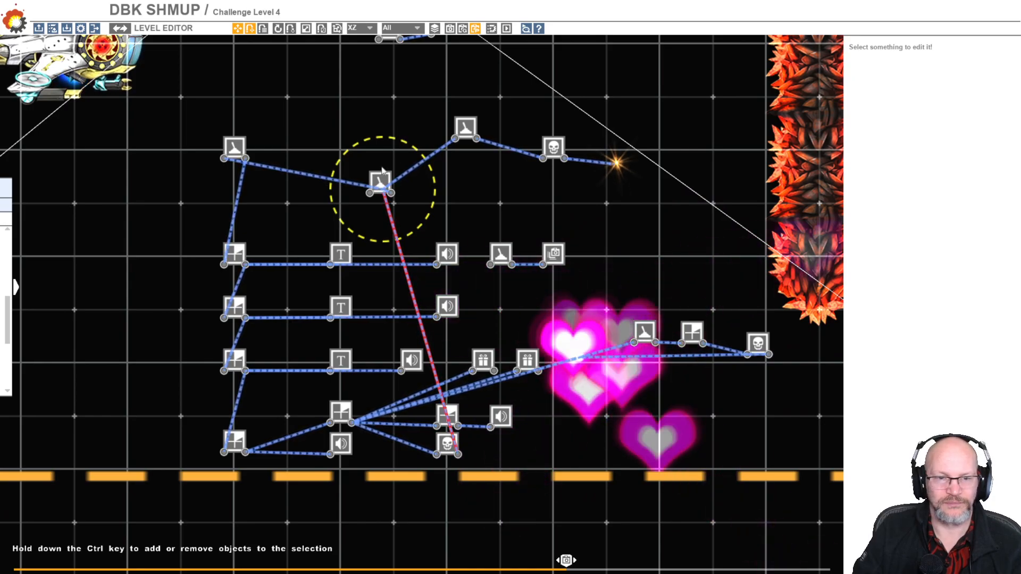
{"action": "left_click", "coordinate": [381, 174]}
{"action": "left_click_drag", "start_coordinate": [380, 172], "coordinate": [387, 181]}
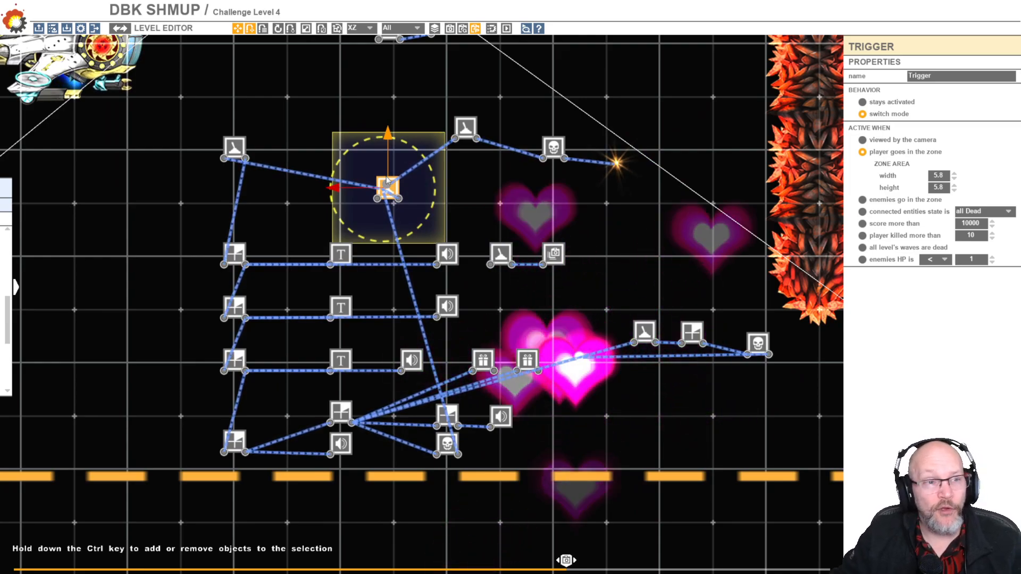